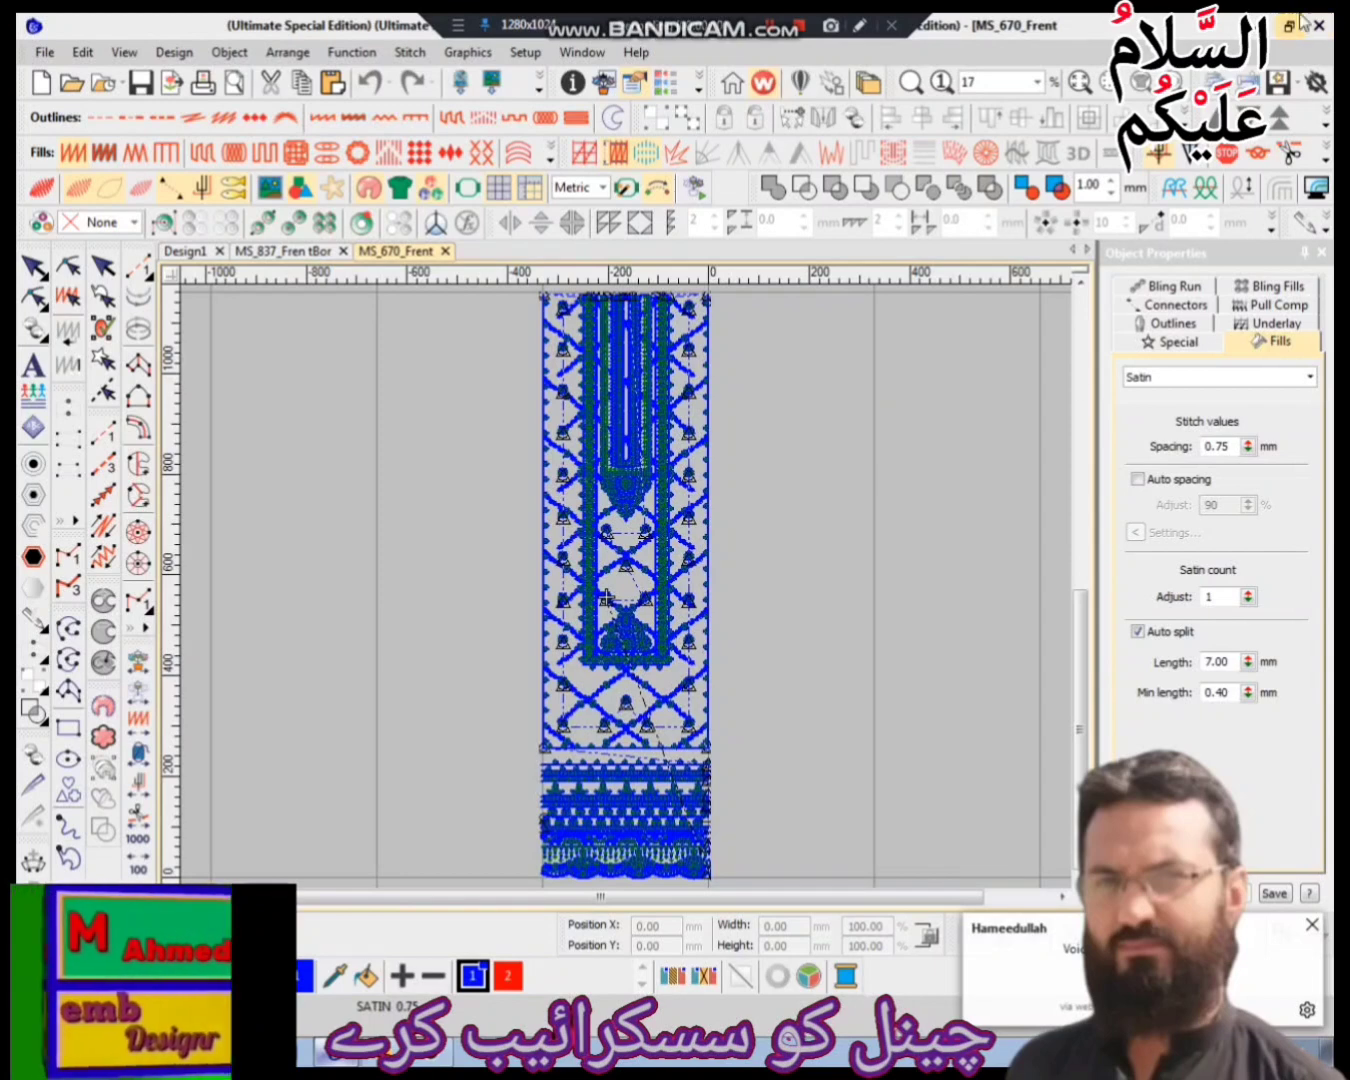
# - Shrink the program window to read the design's current stitch number, and maximize it again
pyautogui.click(1288, 25)
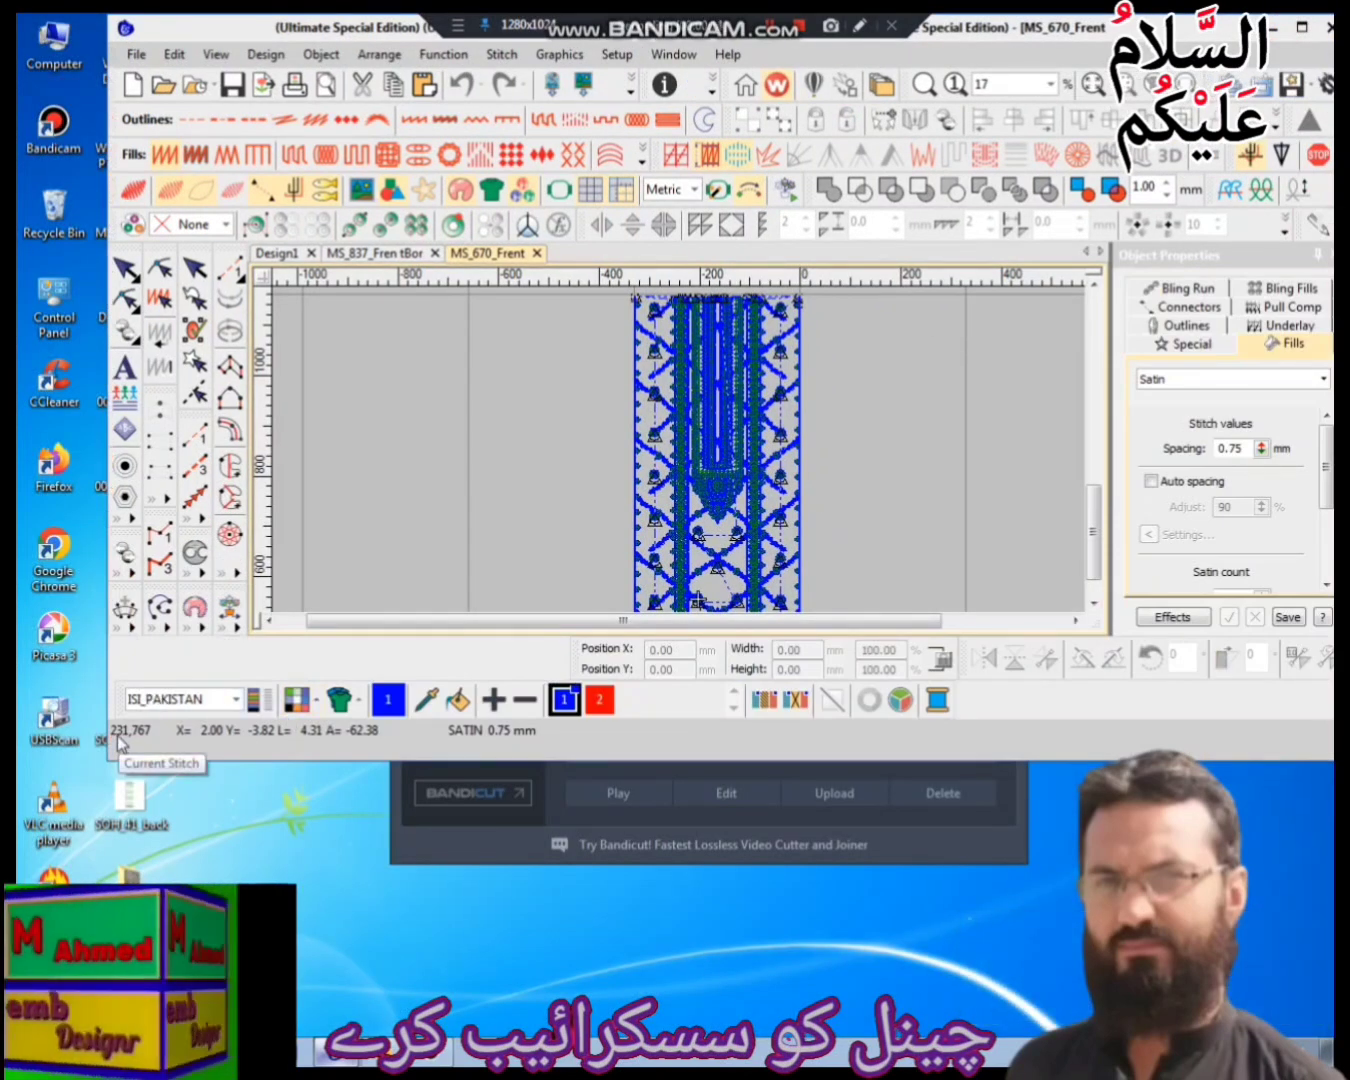
pyautogui.click(1302, 29)
# - Move the two diagonal floral lattice groups out of the front panel, one to each side of it
pyautogui.press('z')
pyautogui.scroll(-1, 707, 556)
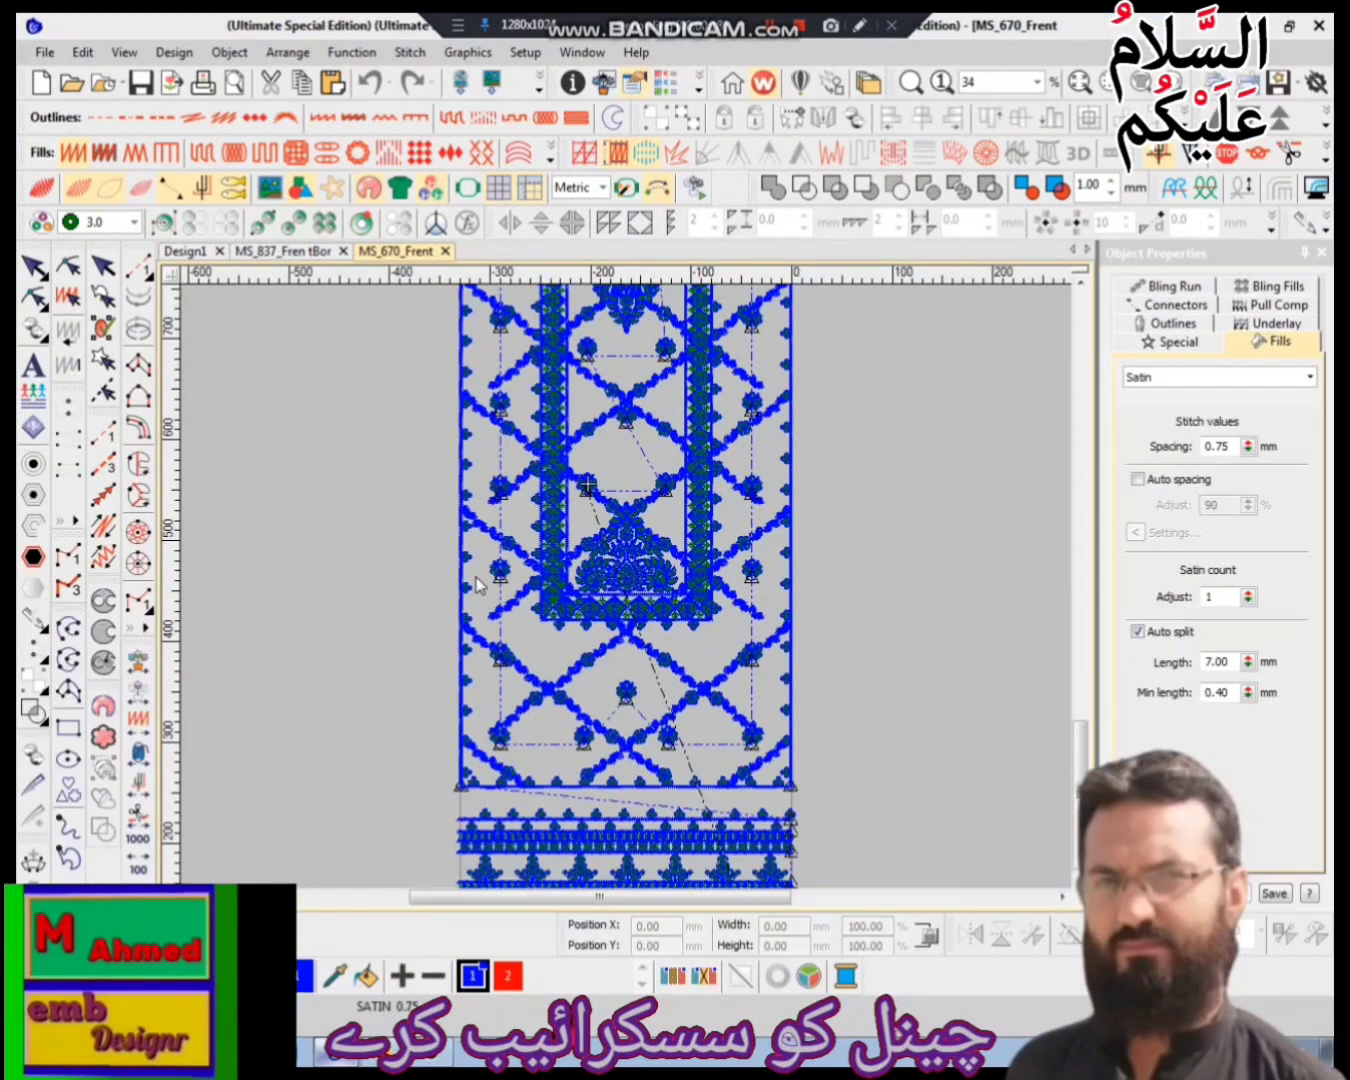
pyautogui.click(485, 531)
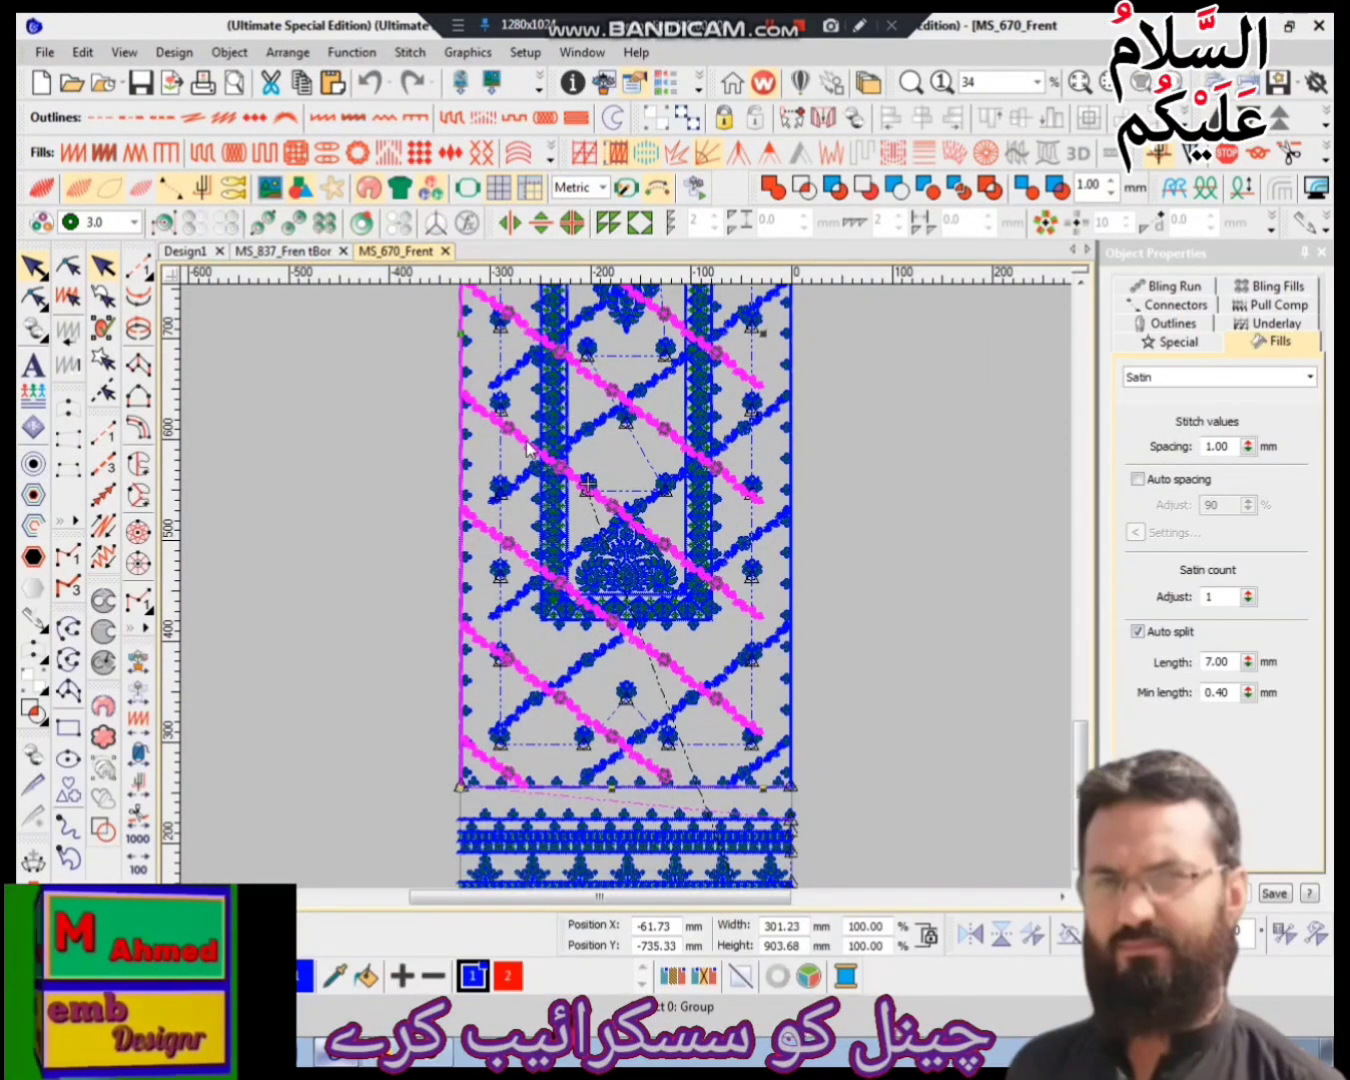
pyautogui.moveTo(518, 433); pyautogui.dragTo(865, 491)
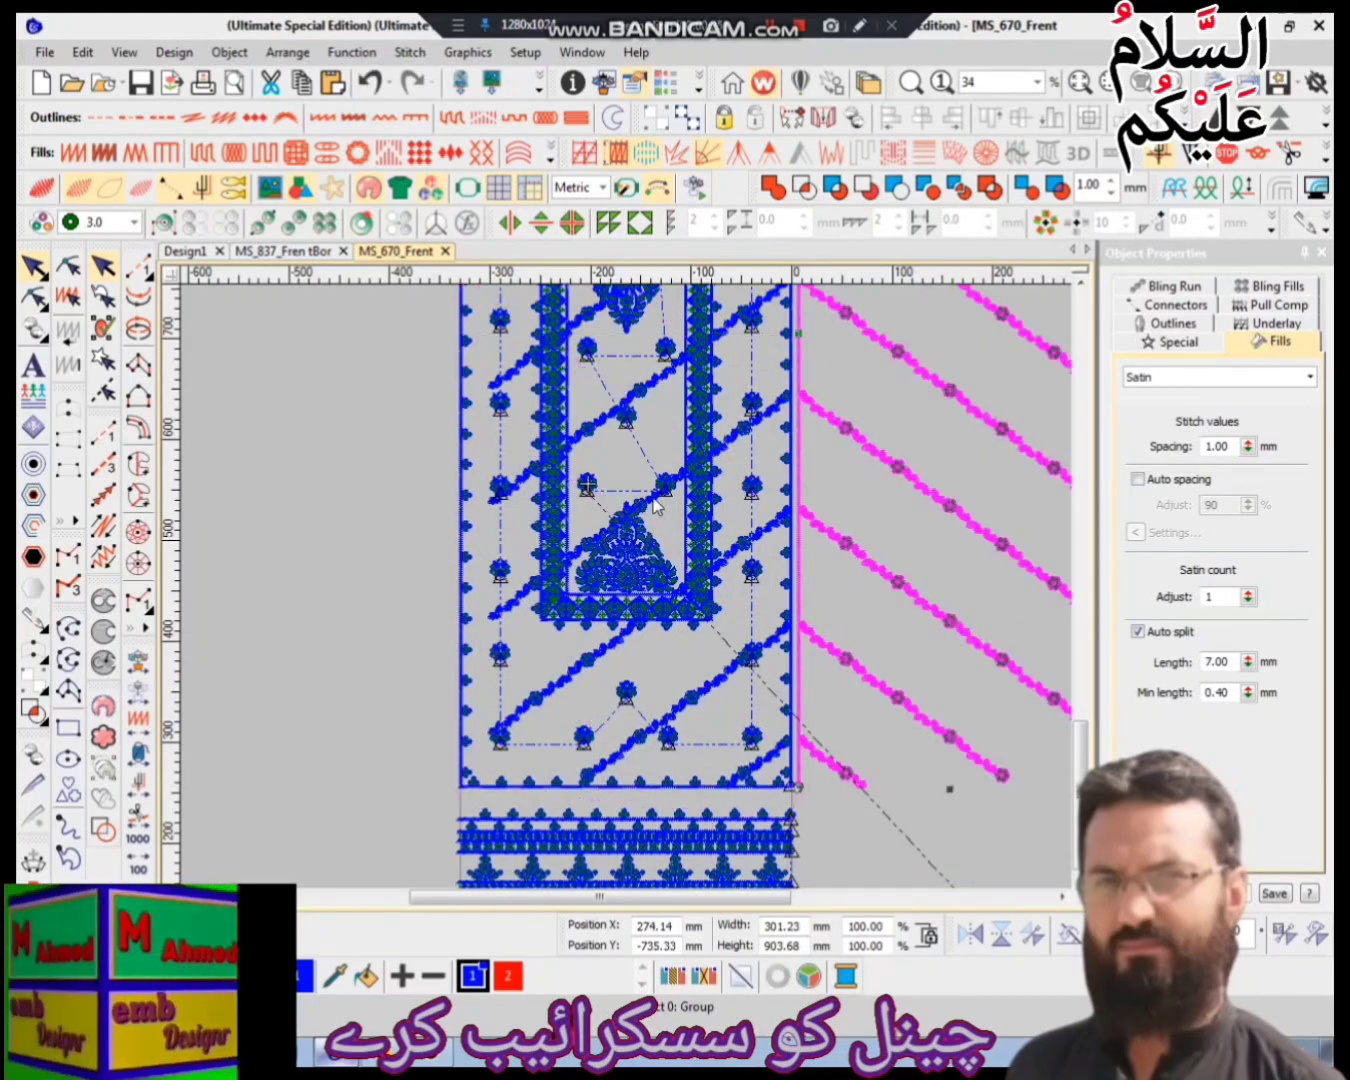
pyautogui.moveTo(645, 512); pyautogui.dragTo(314, 537)
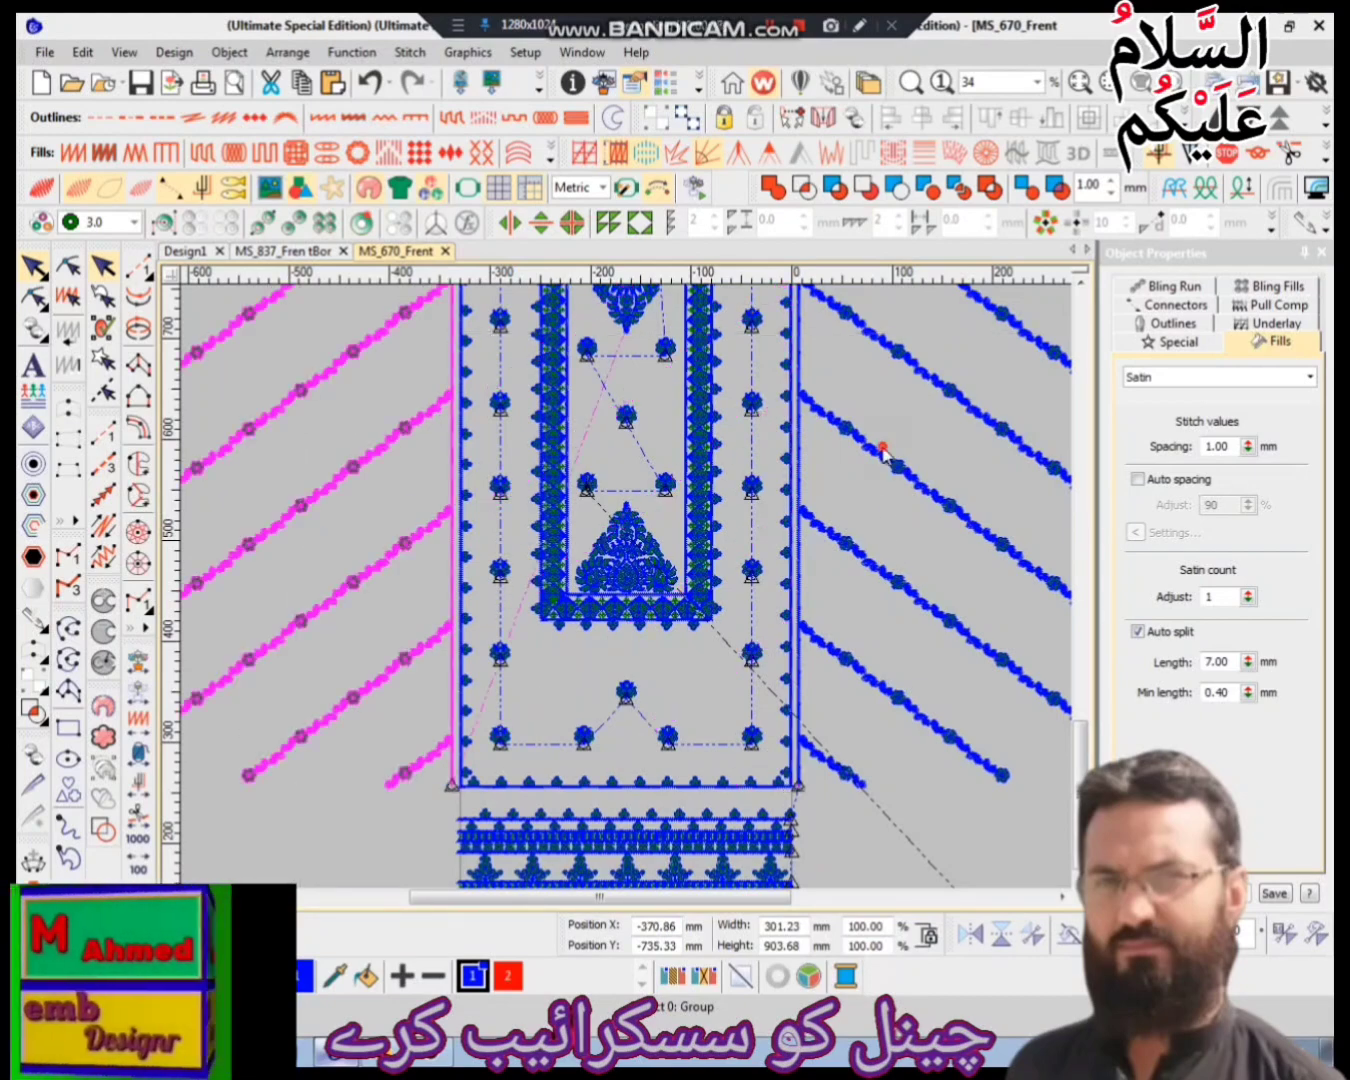
pyautogui.click(854, 472)
pyautogui.scroll(3, 735, 662)
pyautogui.hotkey('shift', 'z')
pyautogui.scroll(-1, 689, 661)
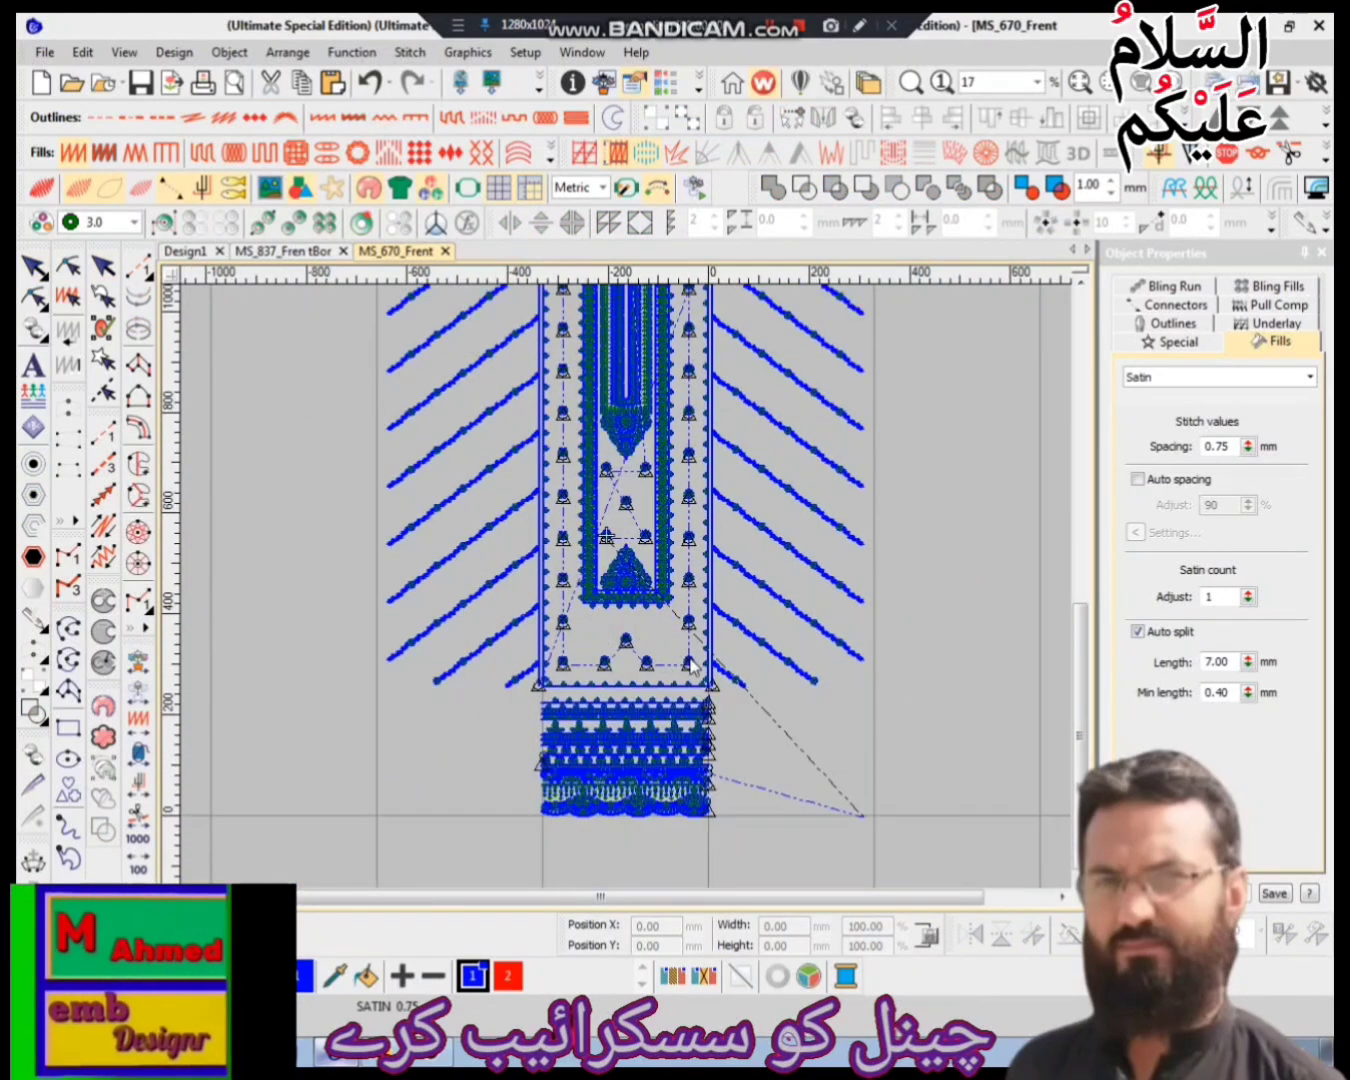
# - Select the whole design and undo the moves of both diagonal lattice groups
pyautogui.click(740, 683)
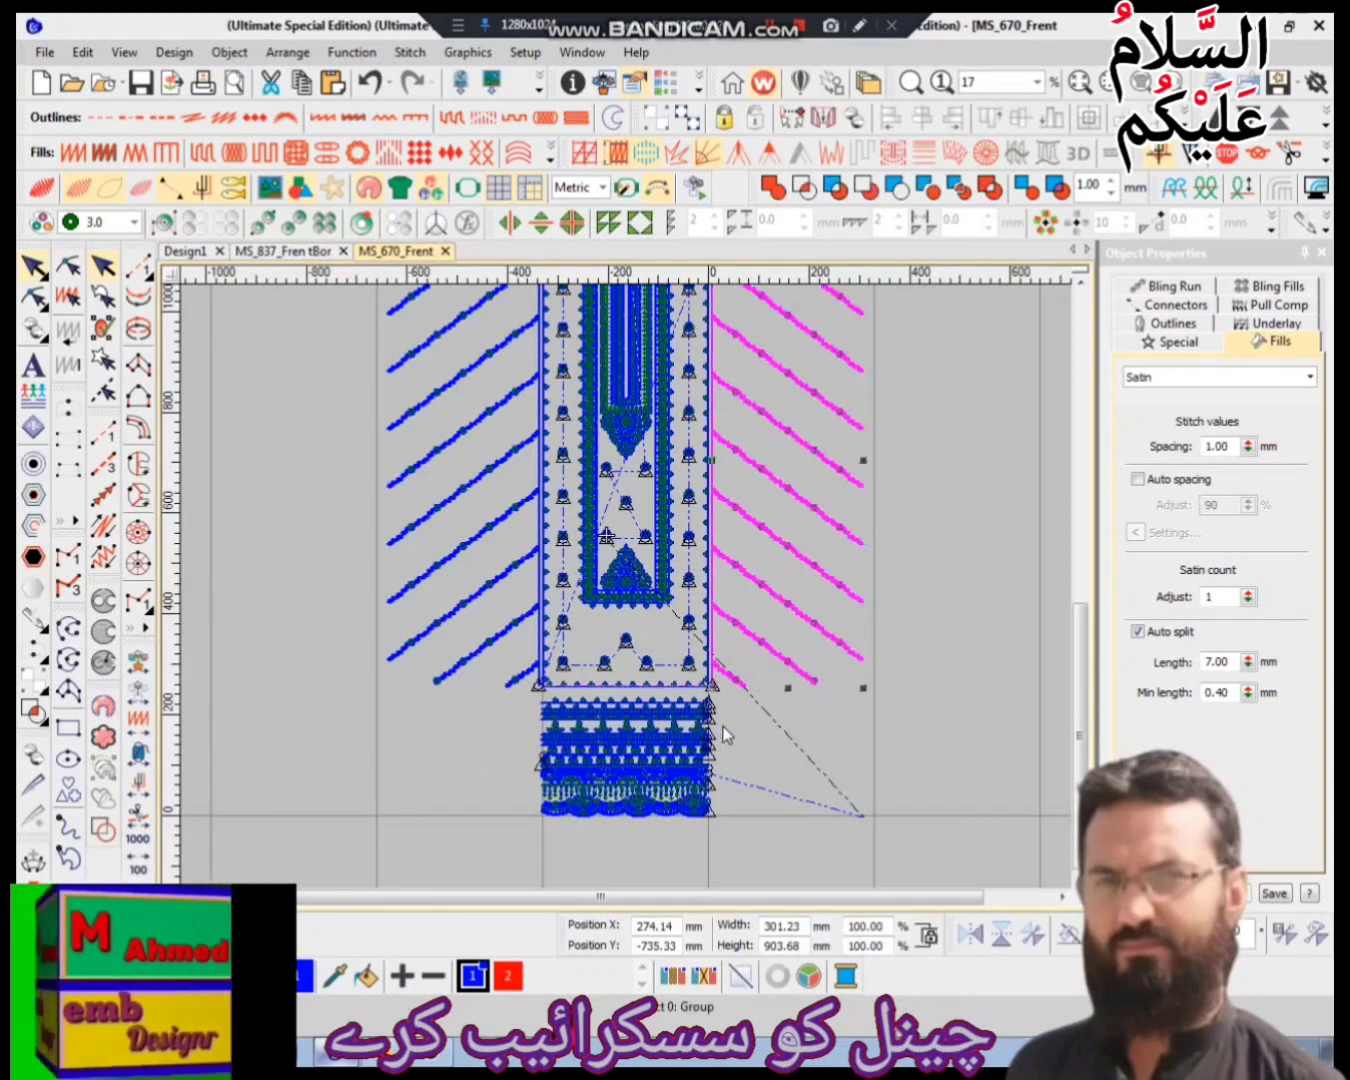
pyautogui.hotkey('ctrl', 'a')
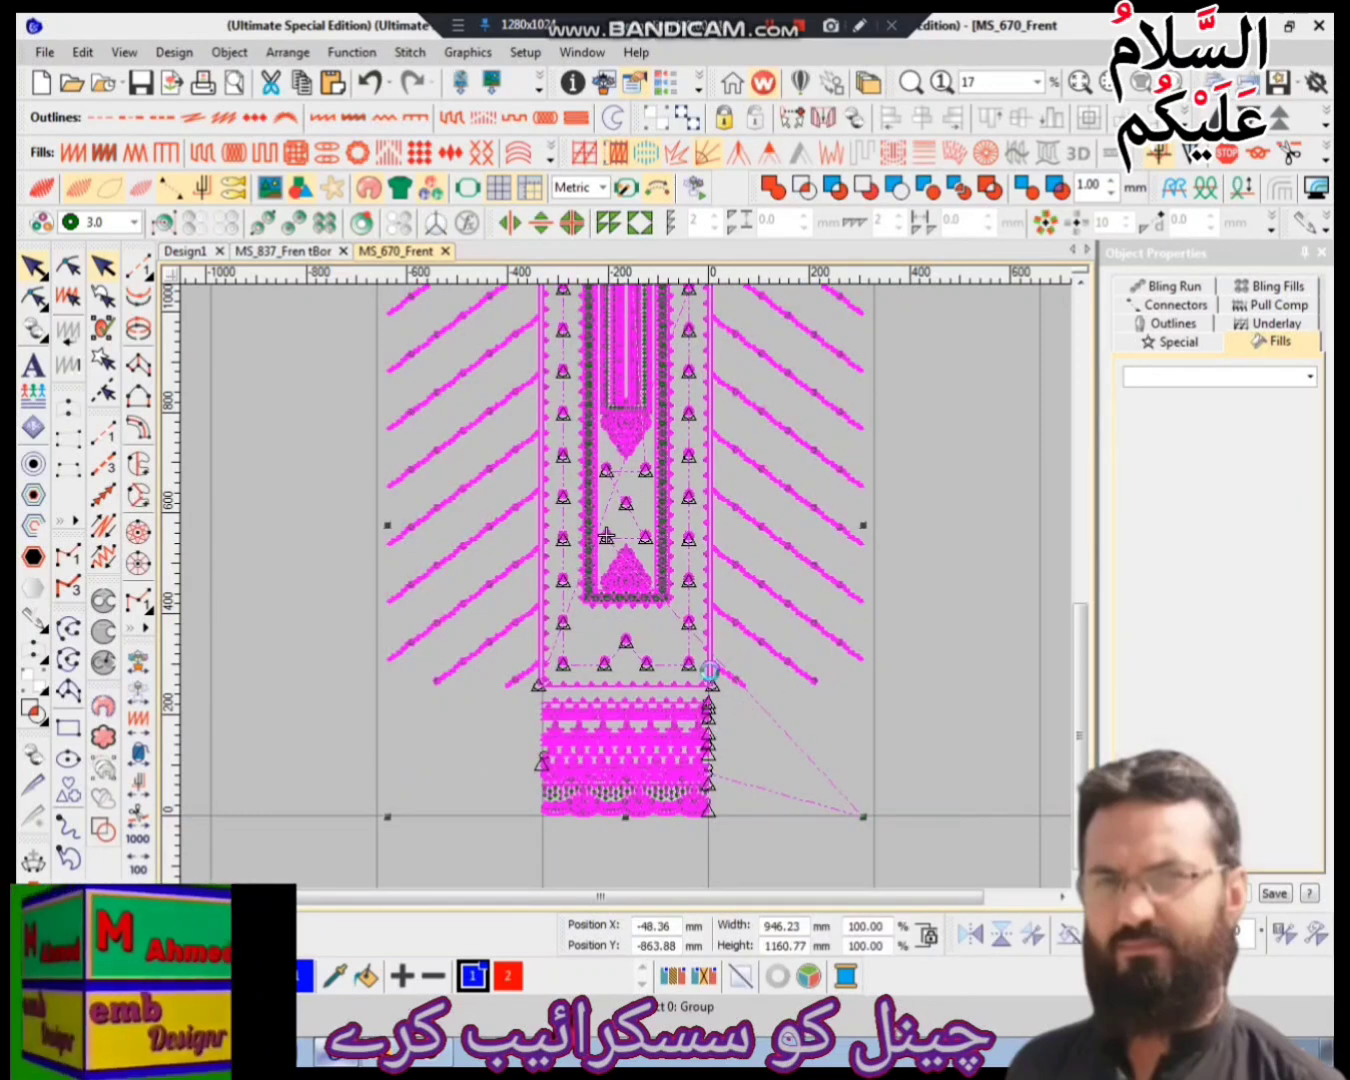
pyautogui.press('Escape')
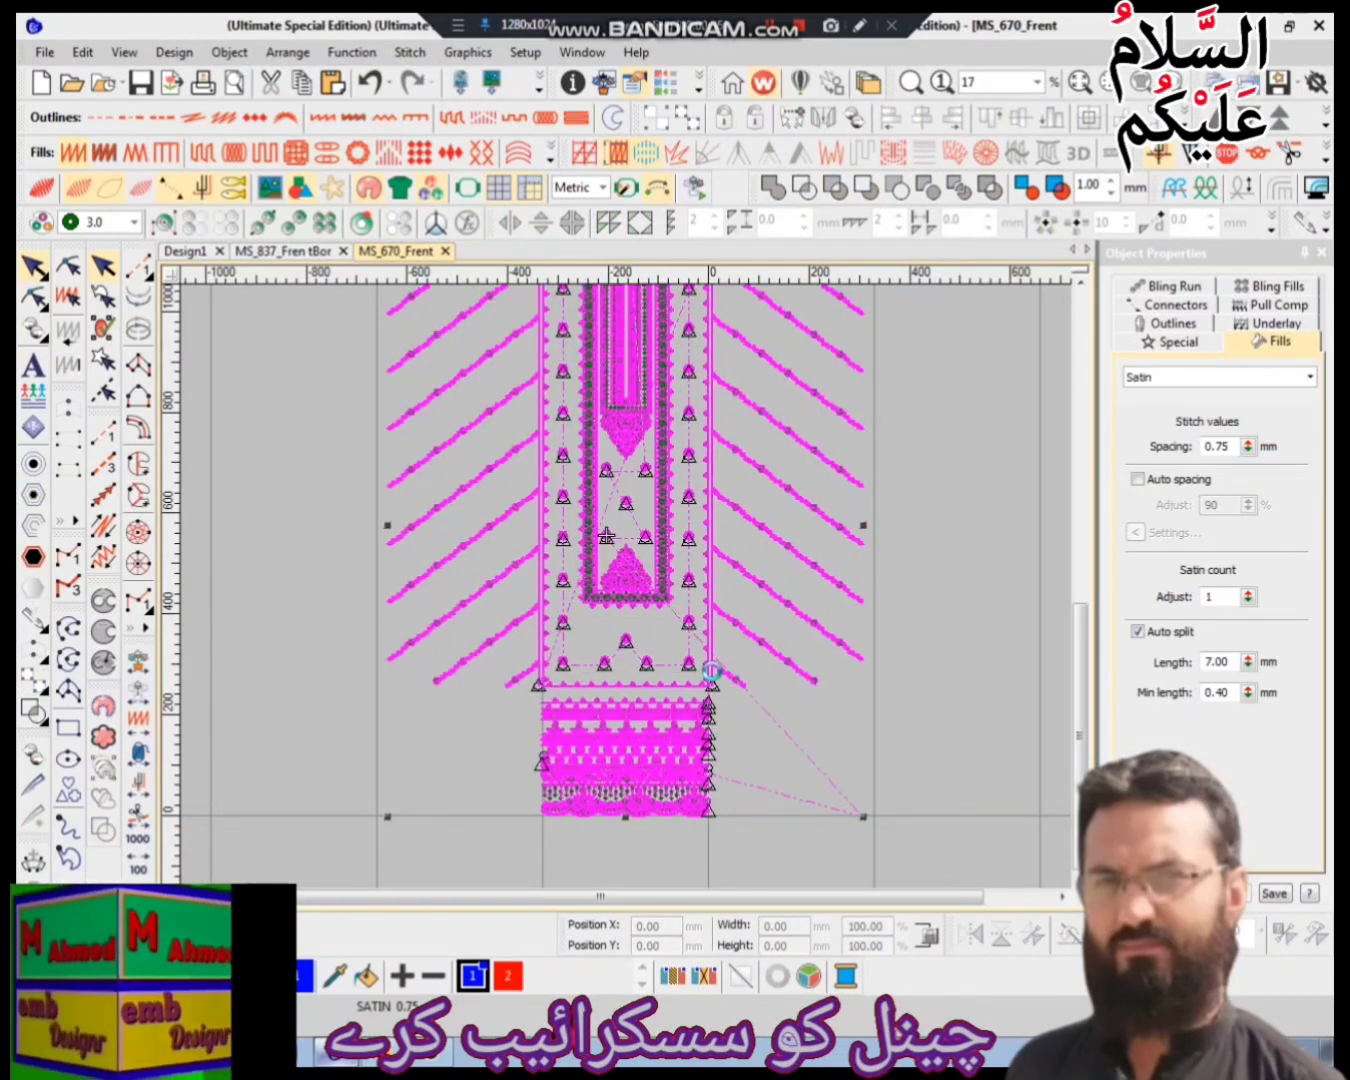
pyautogui.hotkey('ctrl', 'a')
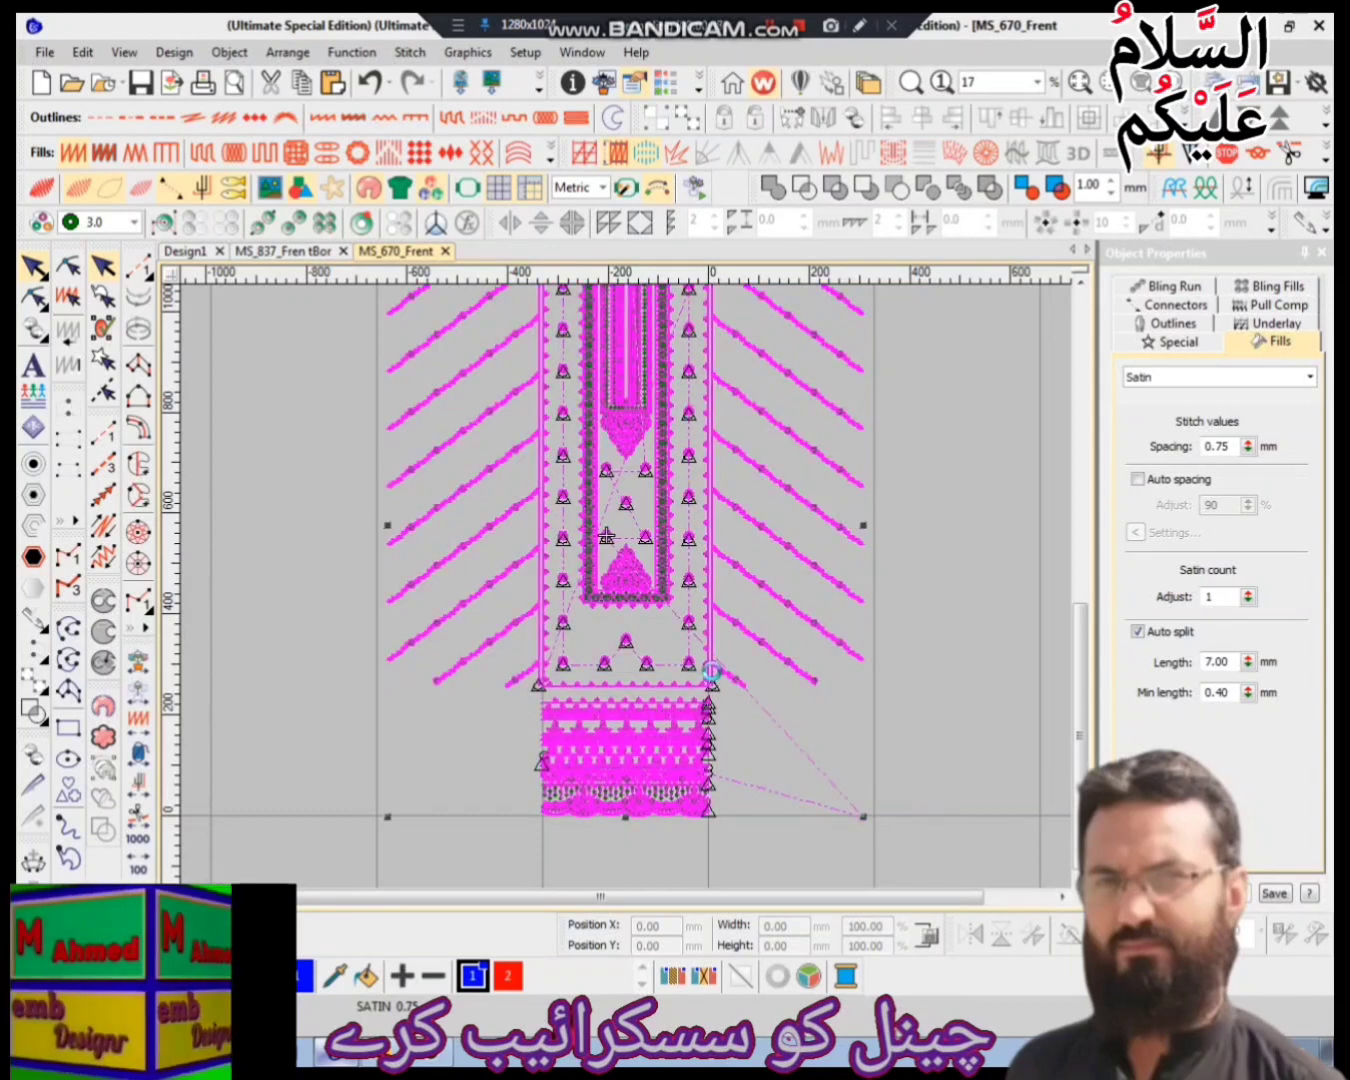
pyautogui.press('Escape')
pyautogui.hotkey('ctrl', 'a')
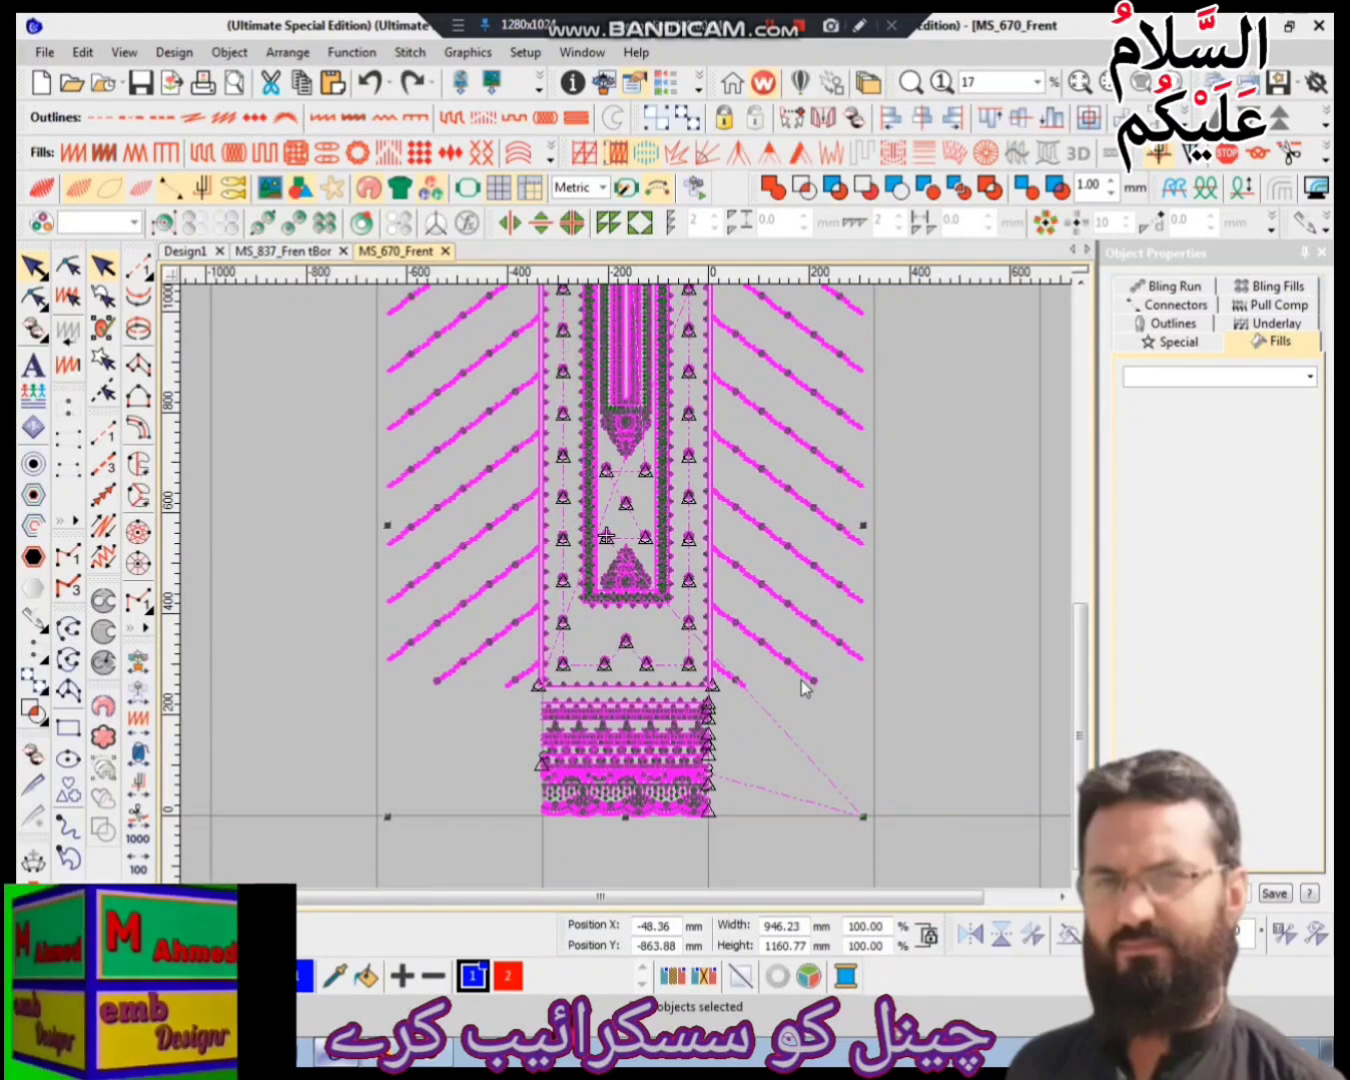
pyautogui.hotkey('ctrl', 'z')
pyautogui.hotkey('ctrl', 'z')
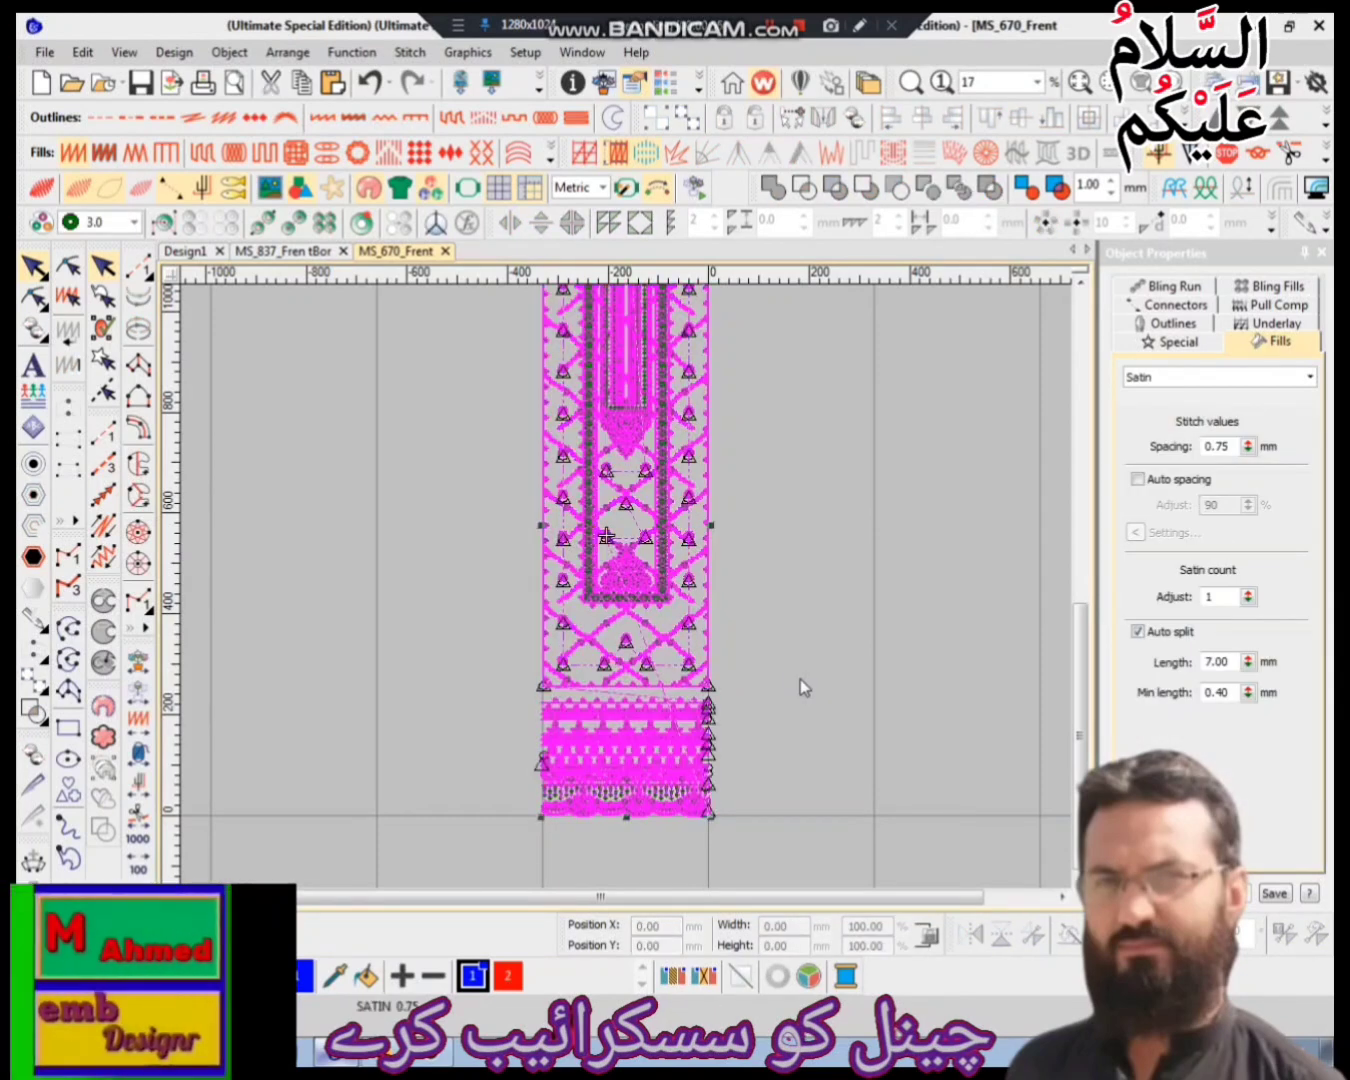
# - Select the whole design to view its highlight colour, and clear the selection
pyautogui.hotkey('ctrl', 'a')
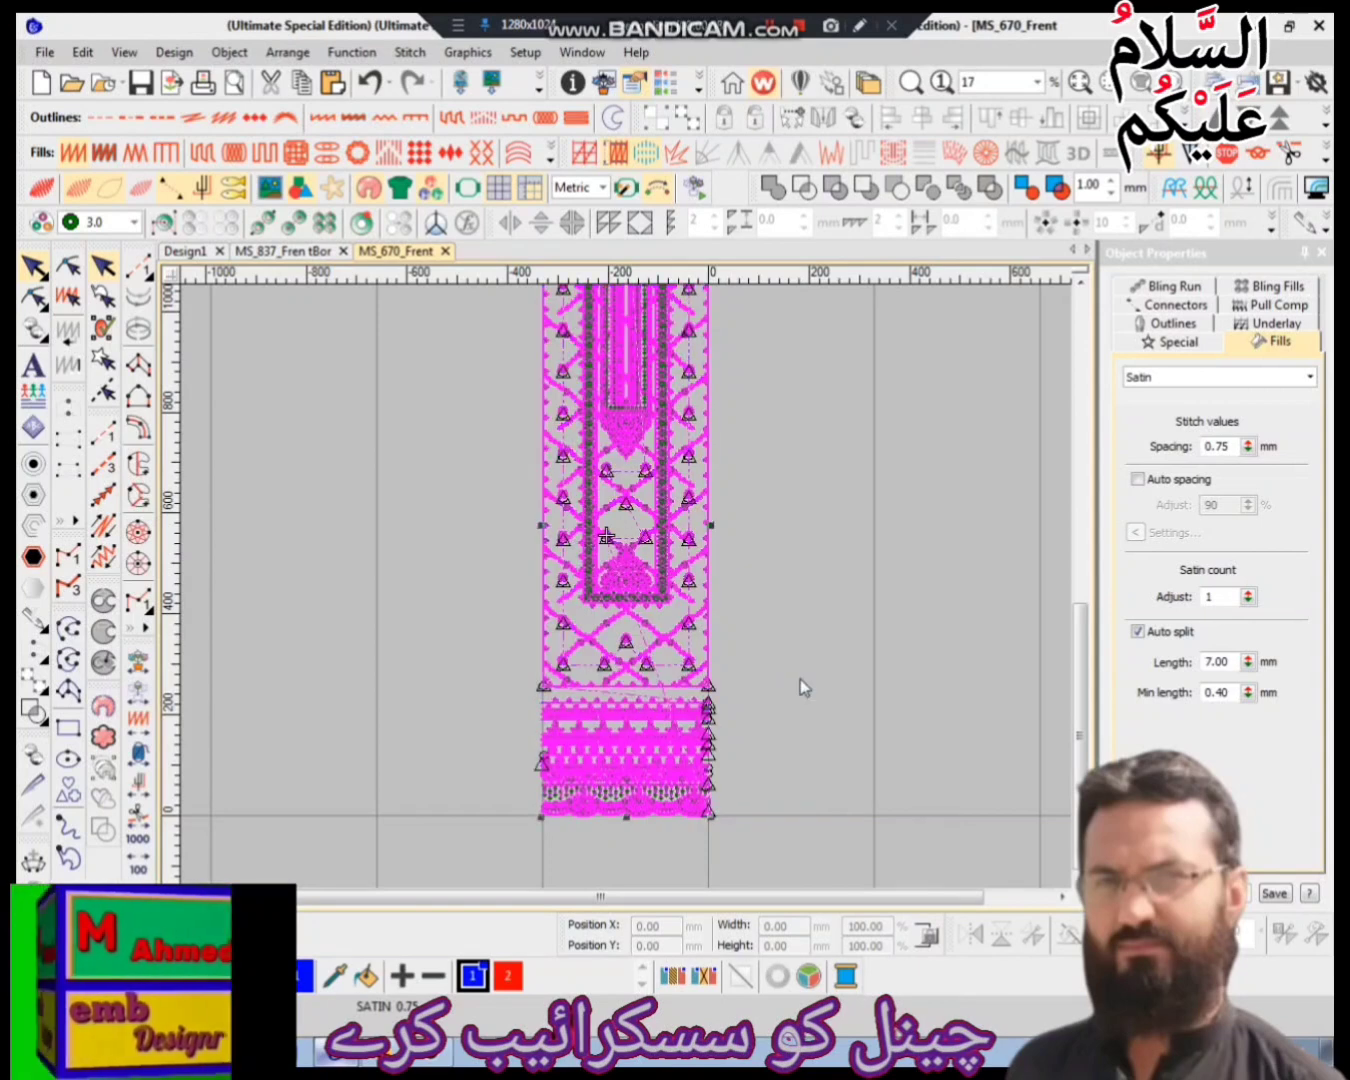
pyautogui.press('Escape')
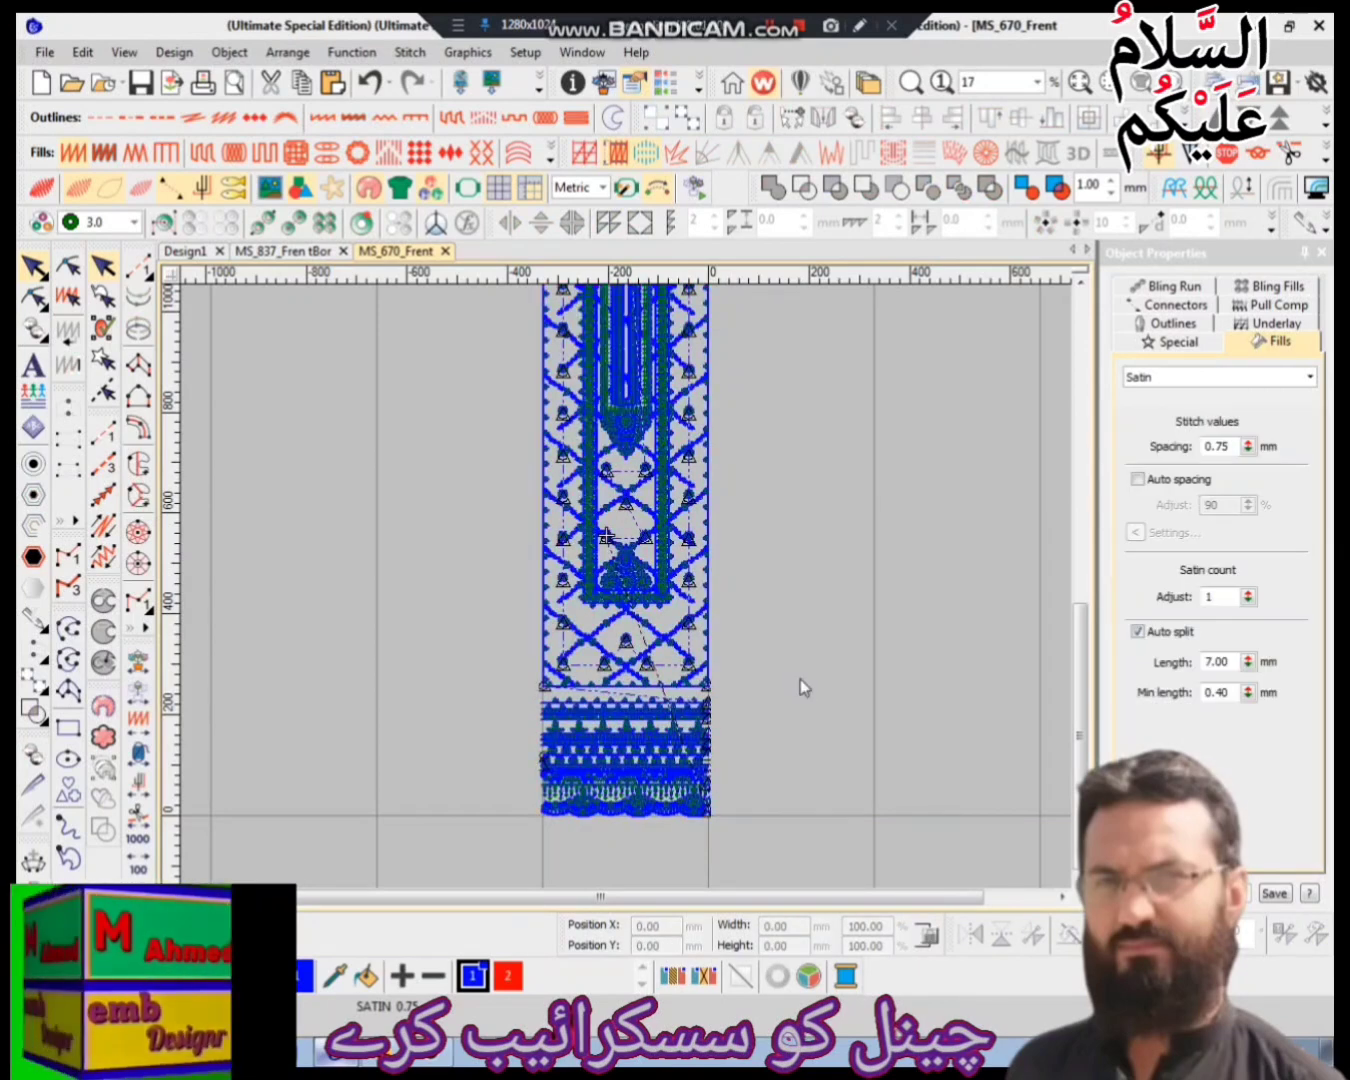
pyautogui.hotkey('ctrl', 'a')
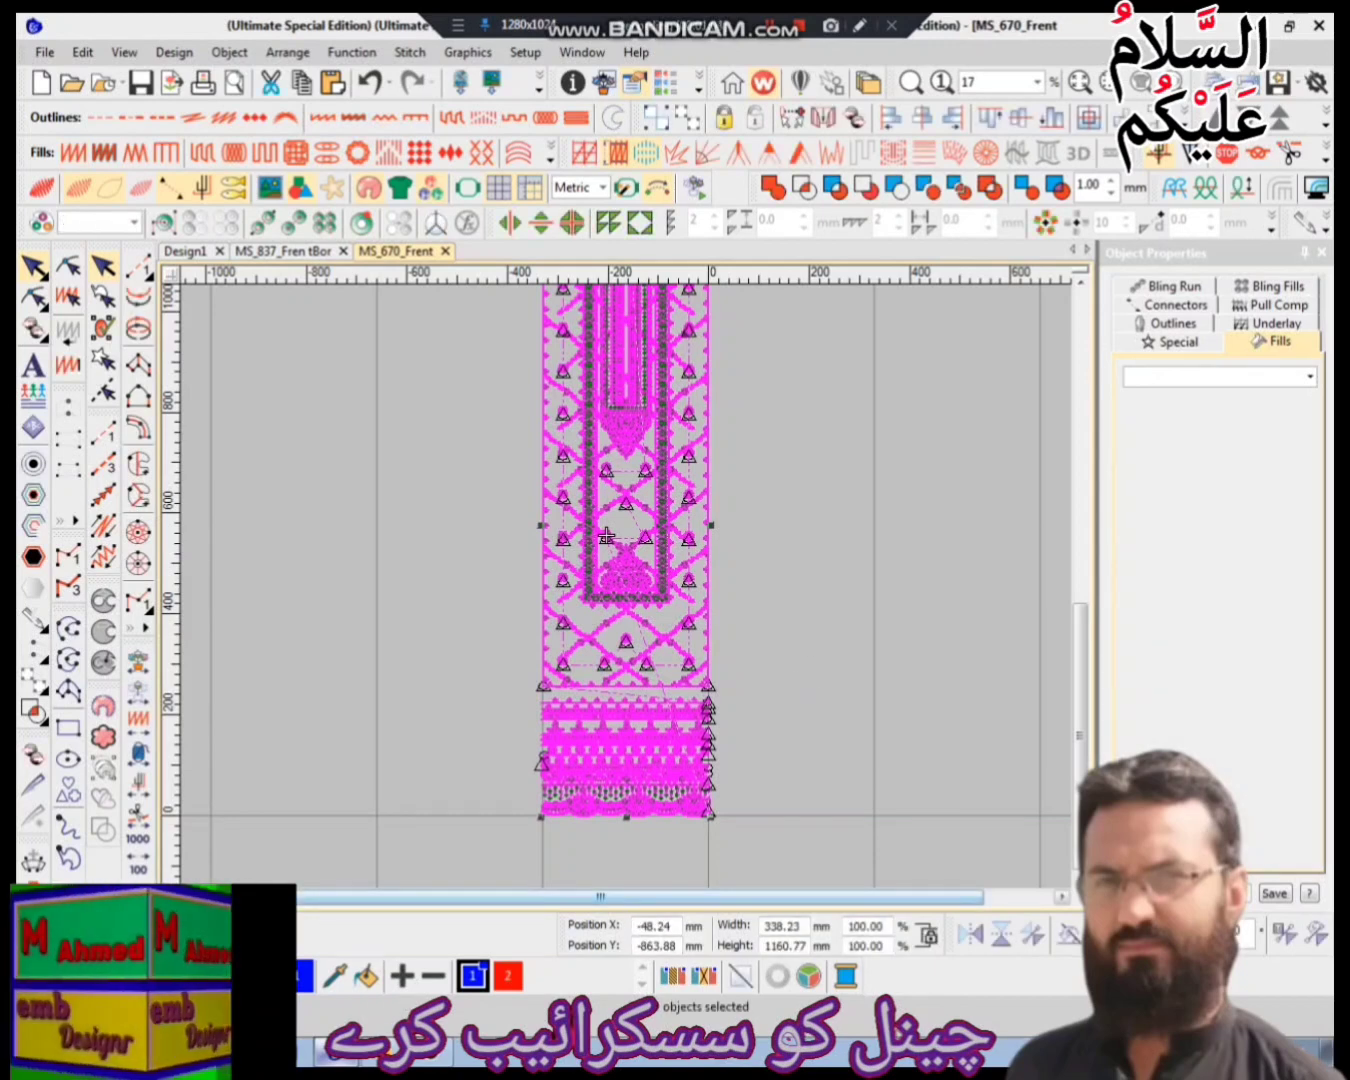
pyautogui.press('Escape')
pyautogui.press('Escape')
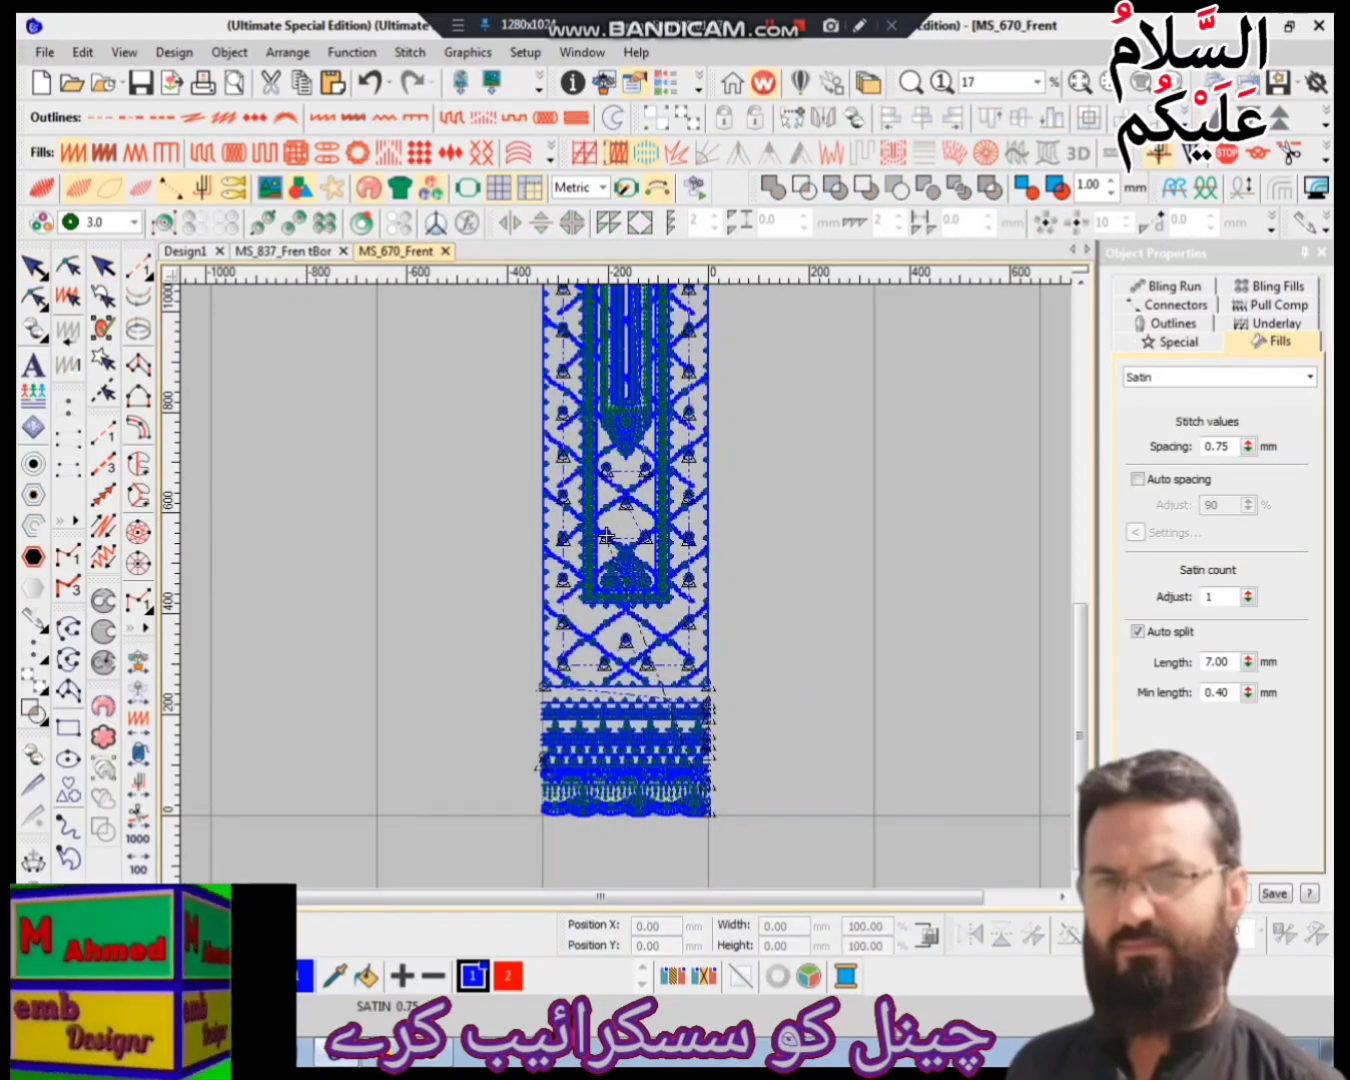
# - Change the display colour for selected objects to white and check it by selecting the whole design
pyautogui.click(808, 975)
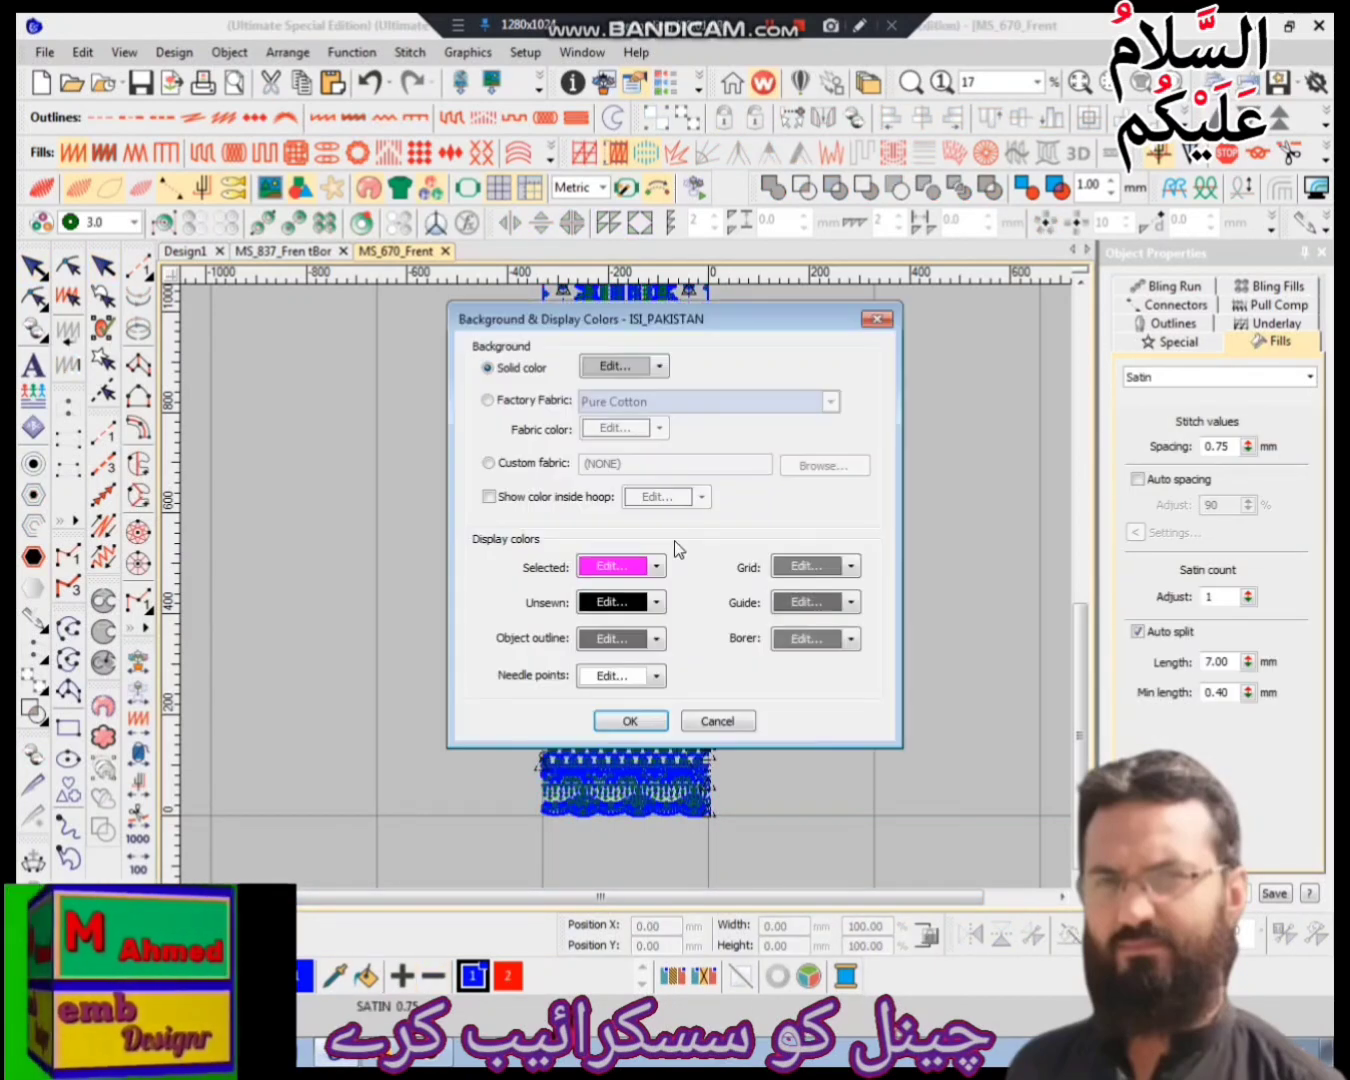
pyautogui.click(612, 602)
pyautogui.click(611, 564)
pyautogui.click(611, 565)
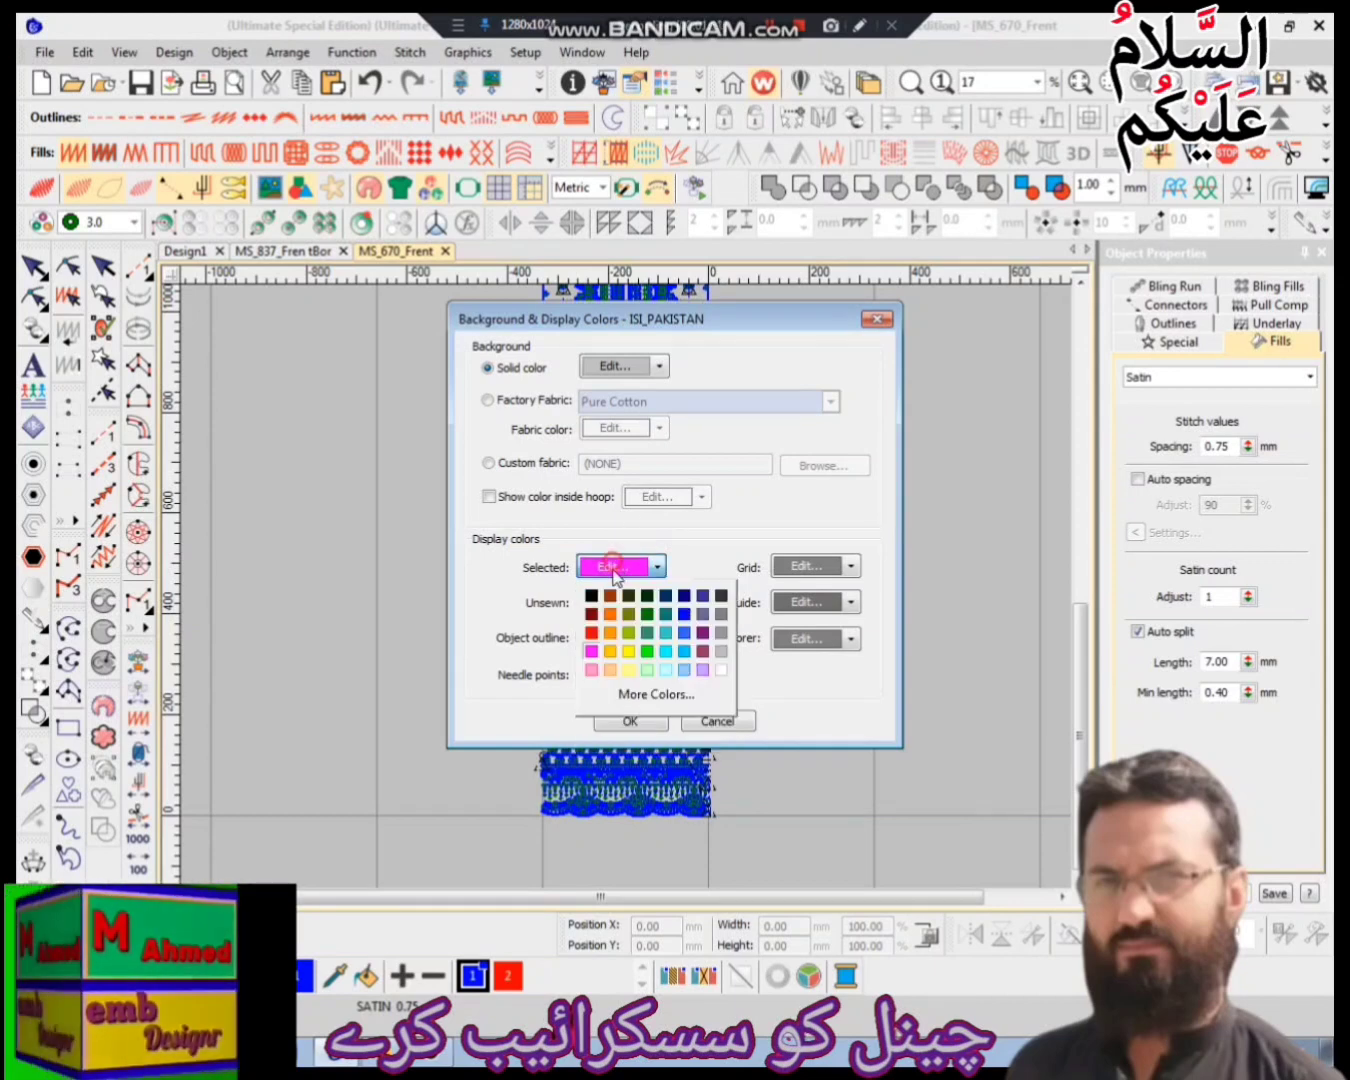
pyautogui.click(721, 670)
pyautogui.click(628, 720)
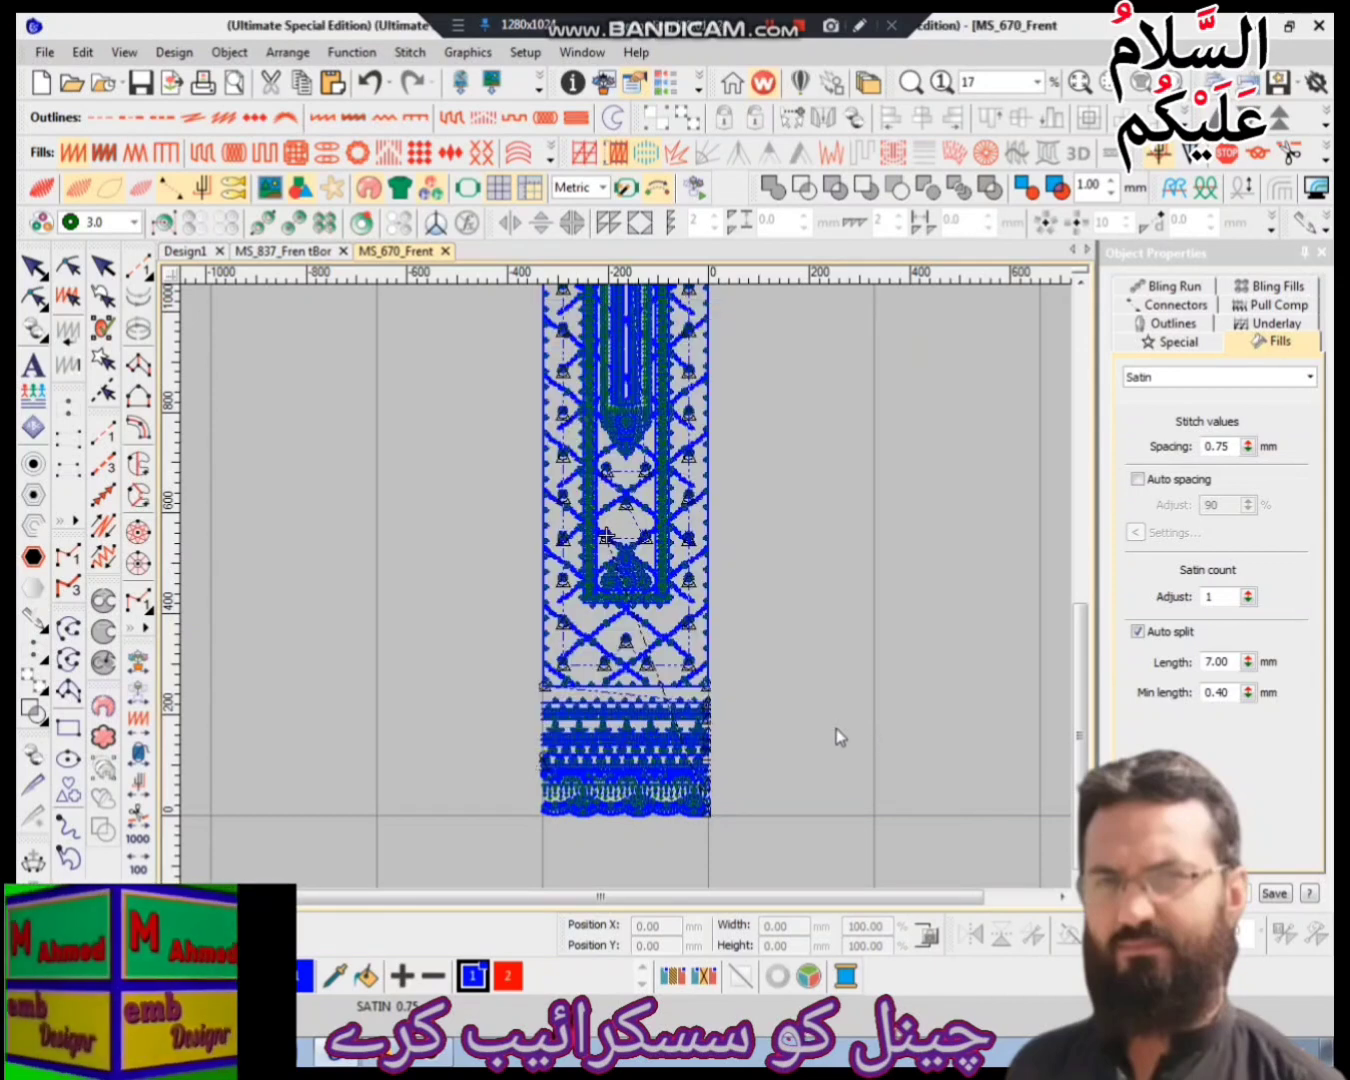
pyautogui.hotkey('ctrl', 'a')
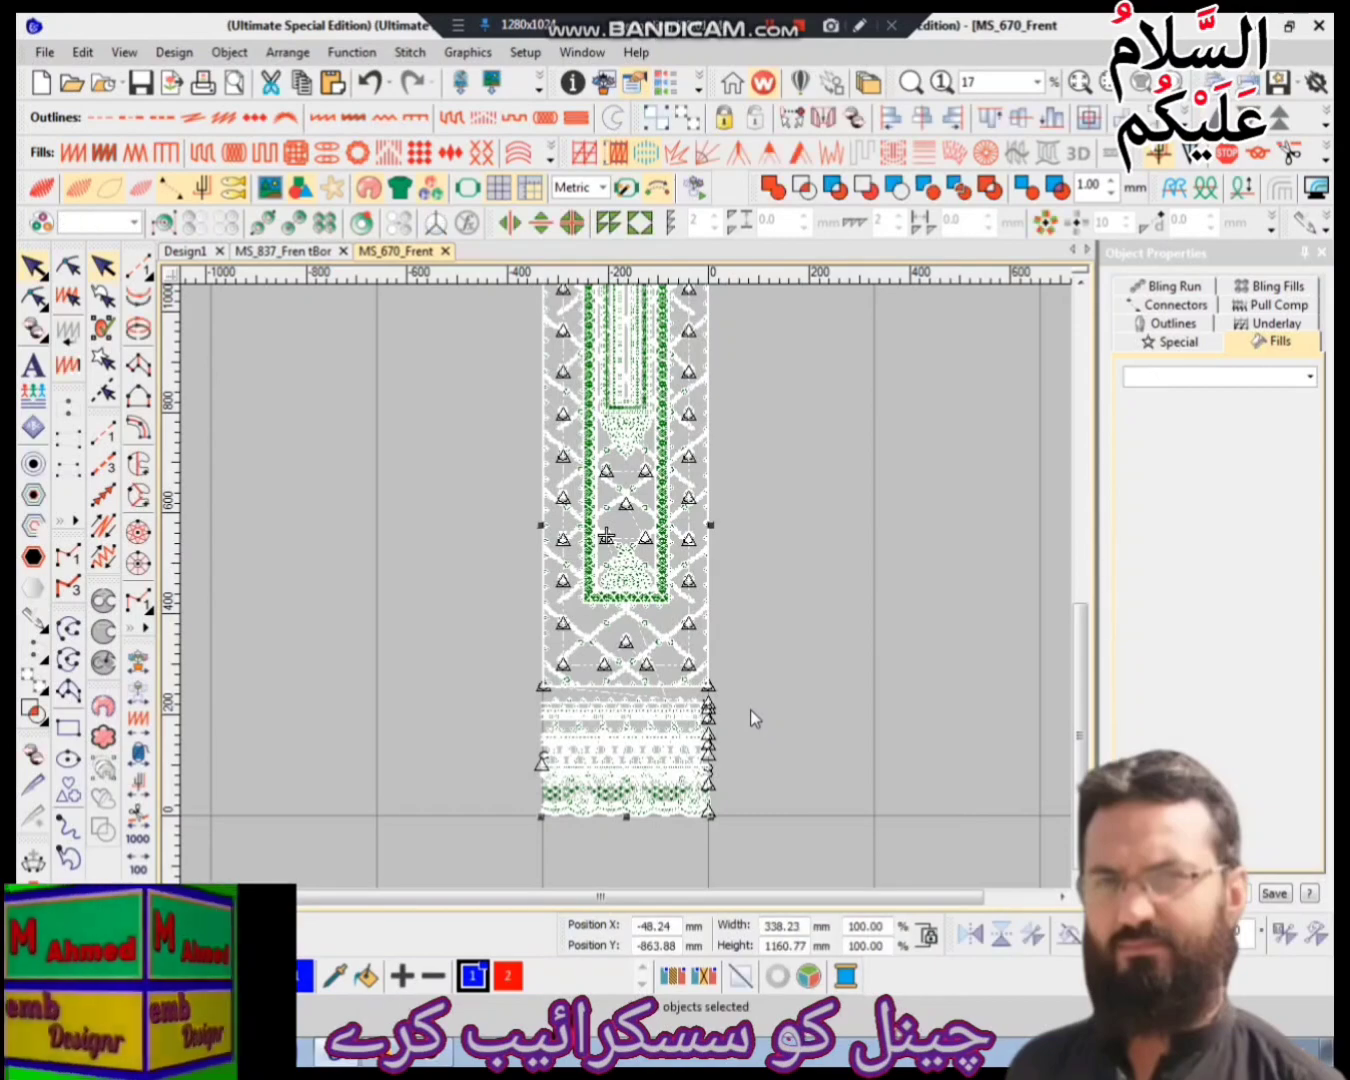
pyautogui.click(726, 456)
# - Inspect the stitching of a lattice leaf and the scalloped border around the panel's lower end up close
pyautogui.scroll(10, 642, 630)
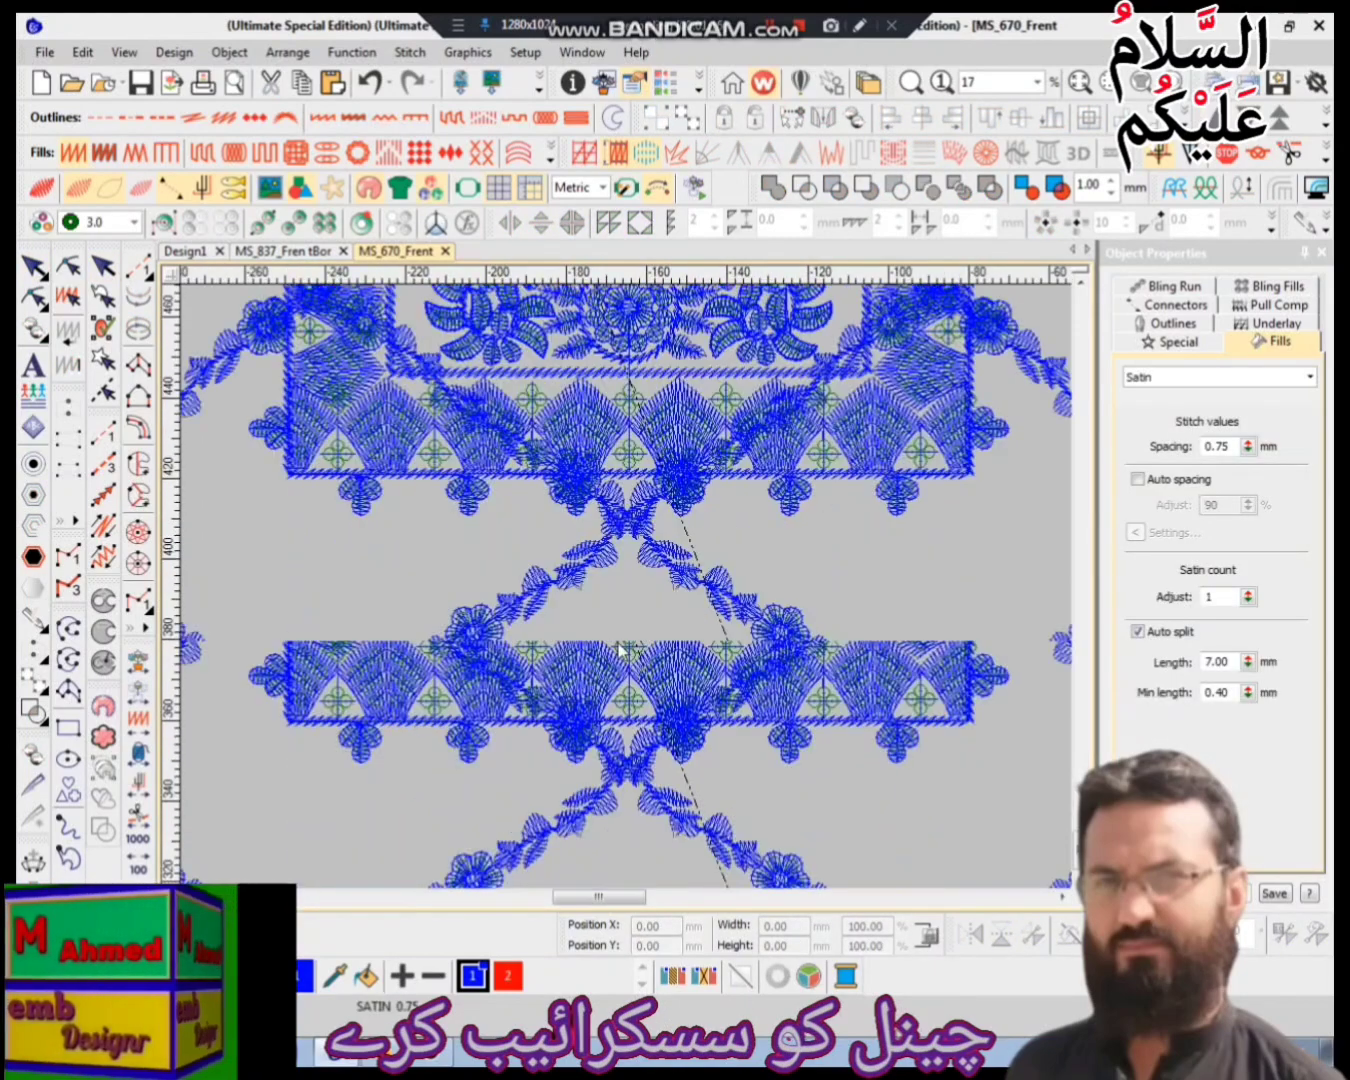
pyautogui.click(288, 396)
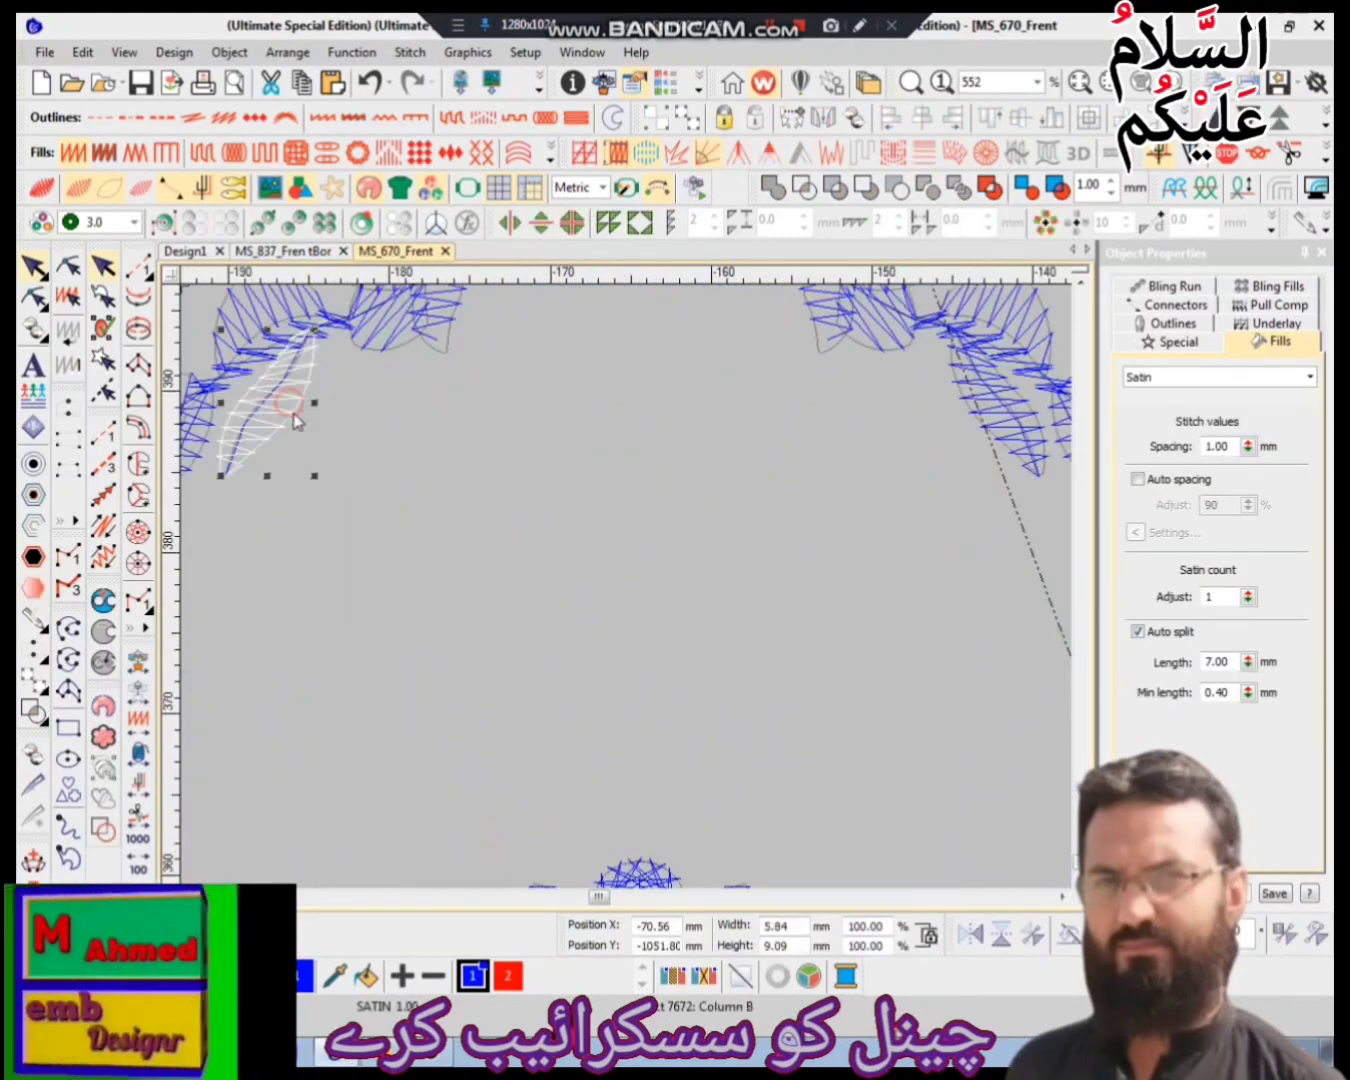
pyautogui.hotkey('shift', 'z')
pyautogui.scroll(-4, 589, 436)
pyautogui.click(889, 529)
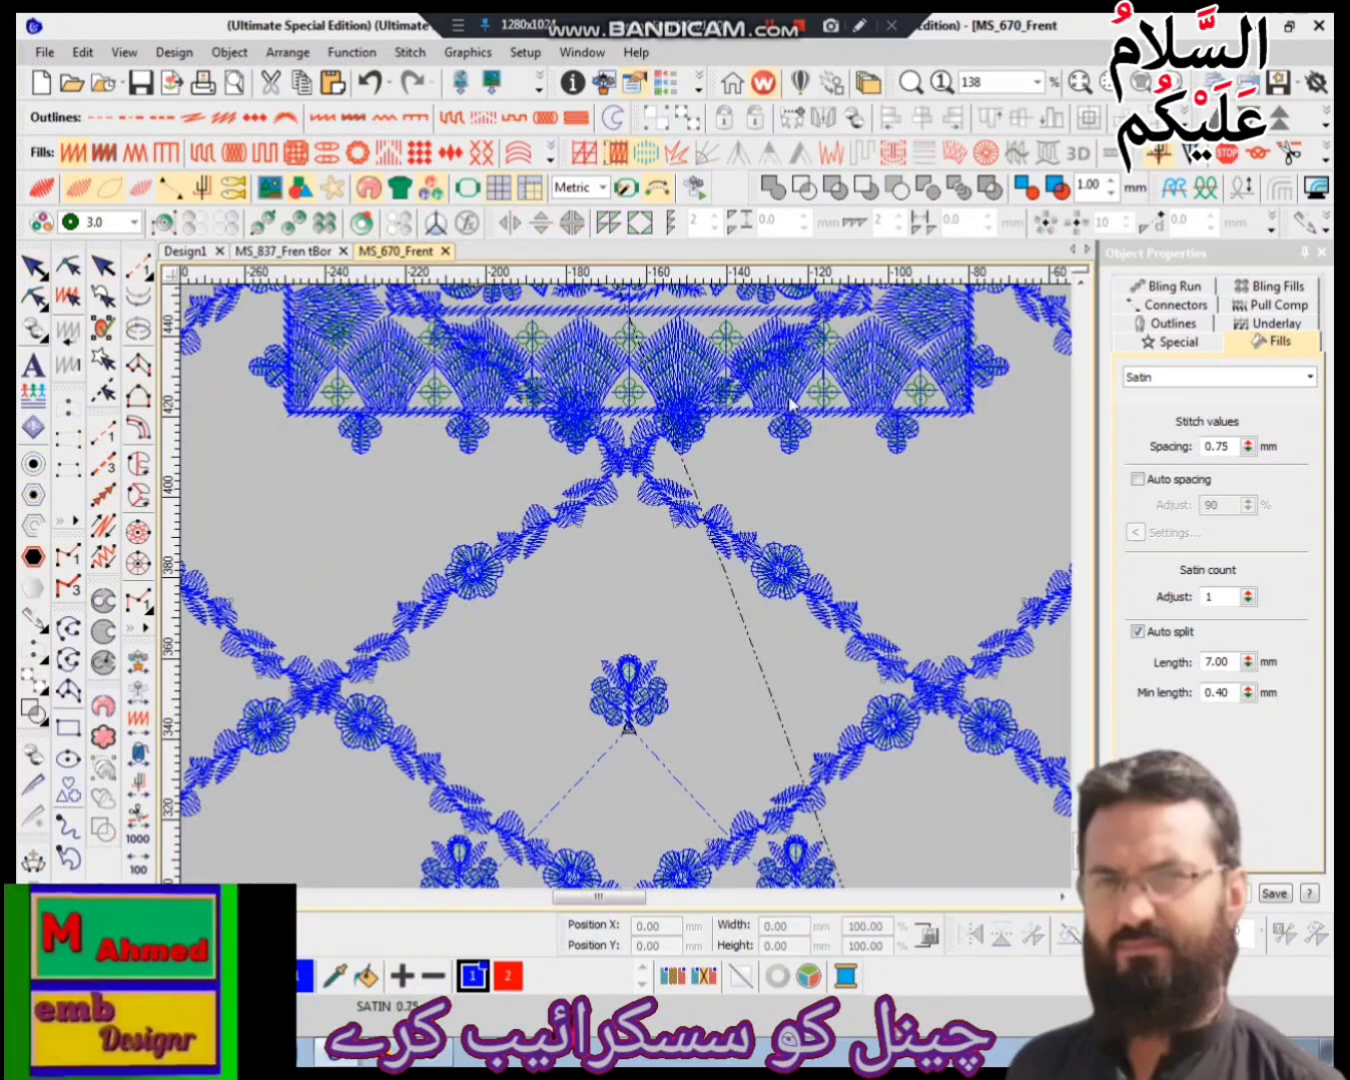
pyautogui.click(790, 391)
pyautogui.scroll(5, 859, 690)
pyautogui.click(858, 680)
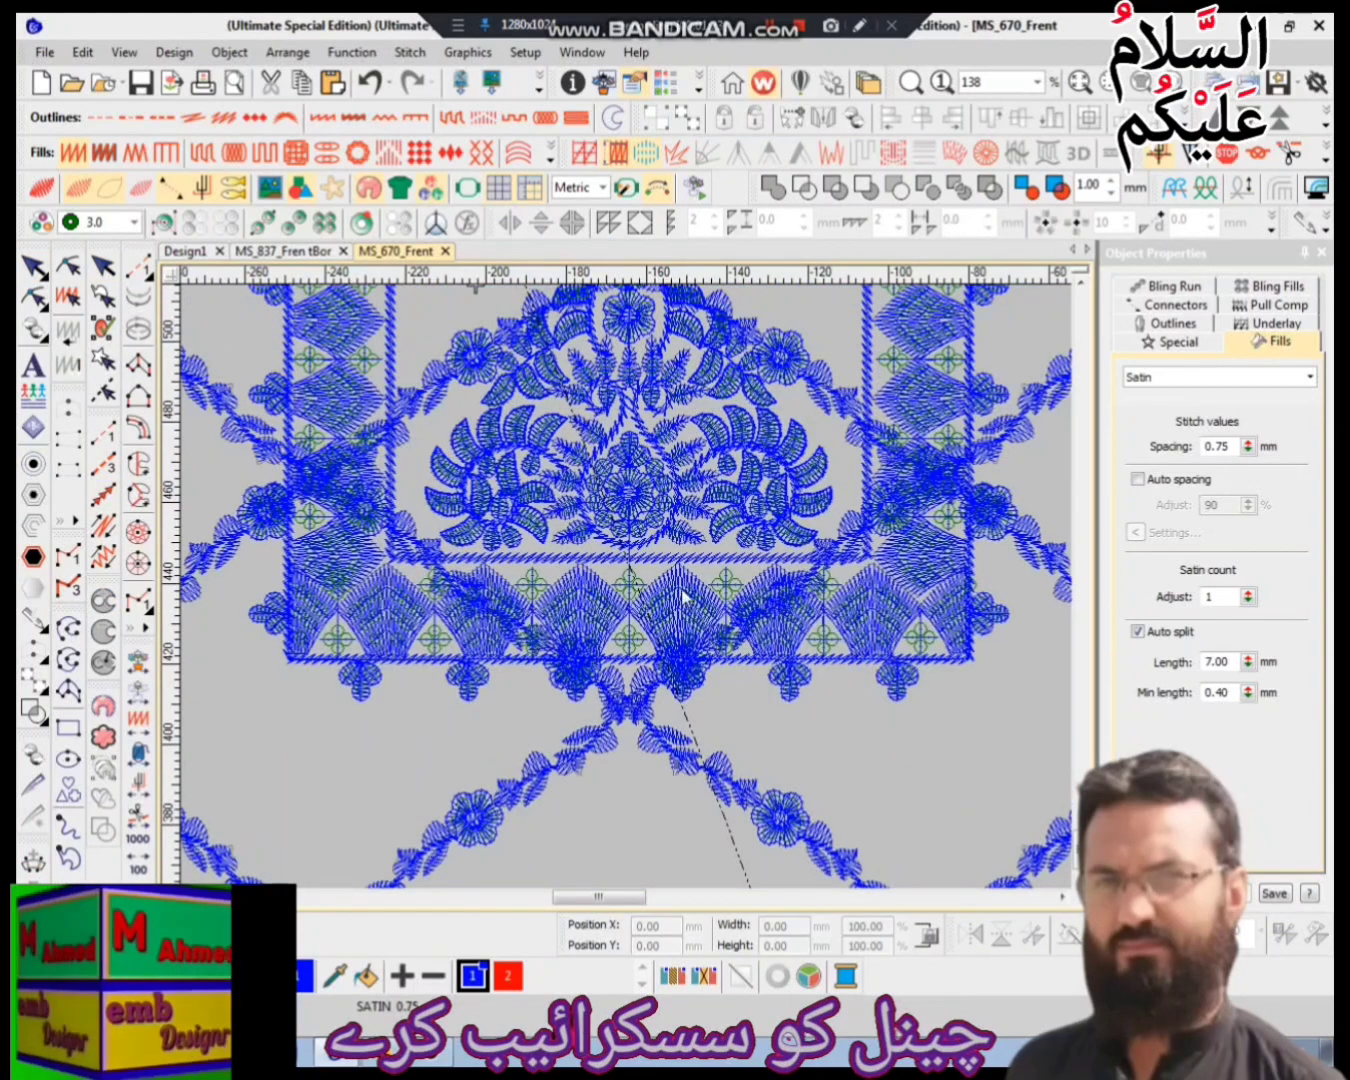
# - Select the ornament's stem curve, a nearby leaf and a lattice flower to examine their stitch properties
pyautogui.click(660, 453)
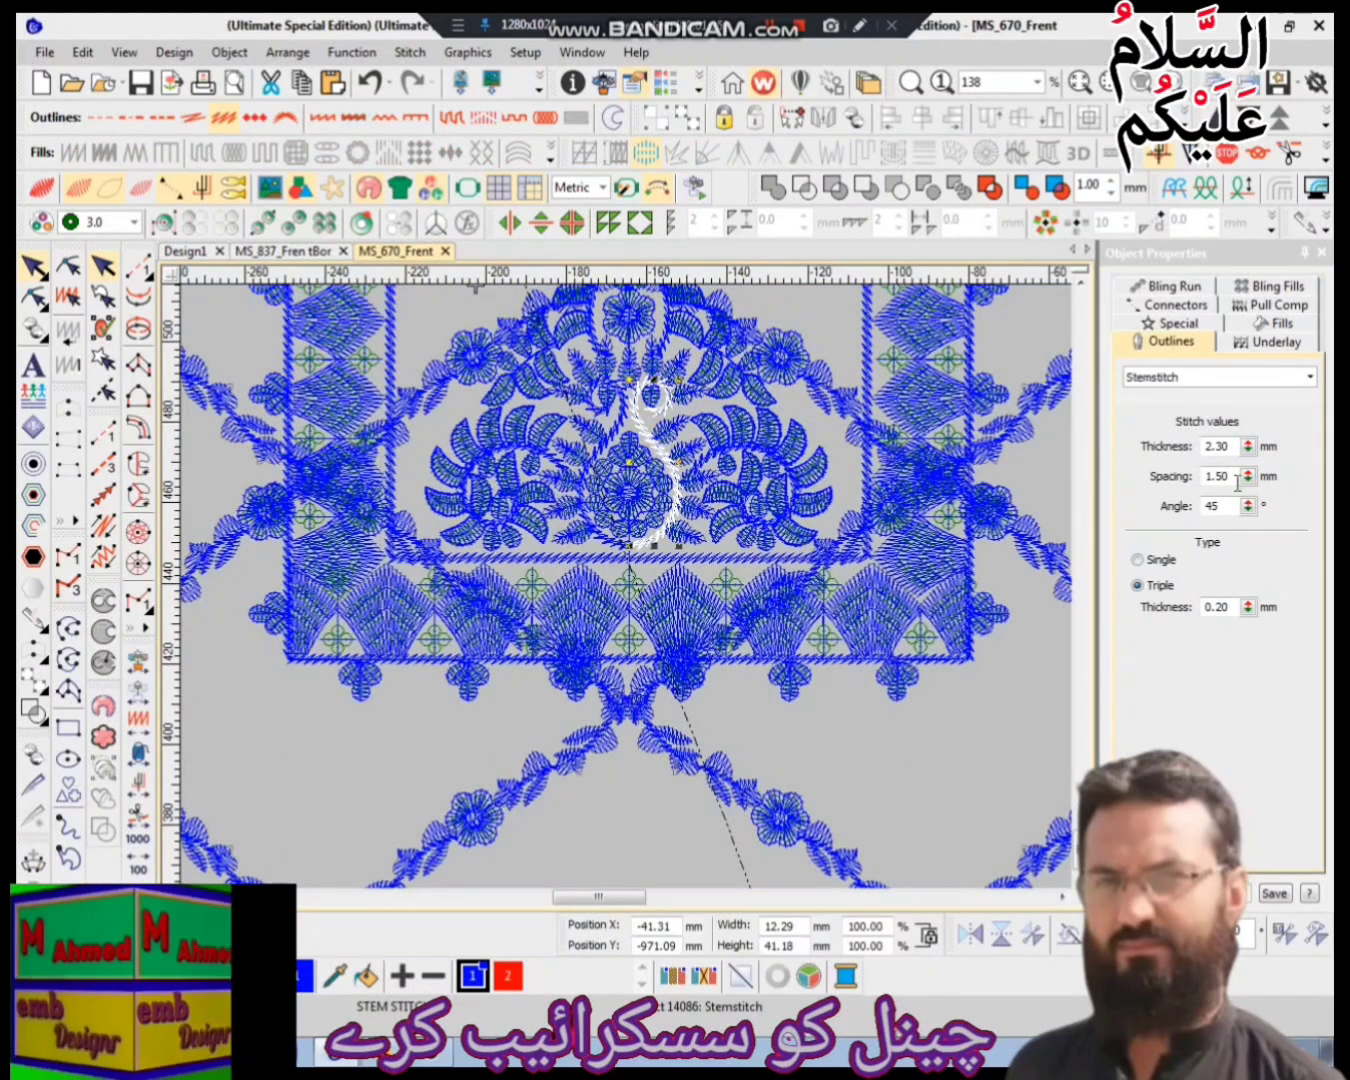
pyautogui.scroll(2, 633, 548)
pyautogui.click(726, 429)
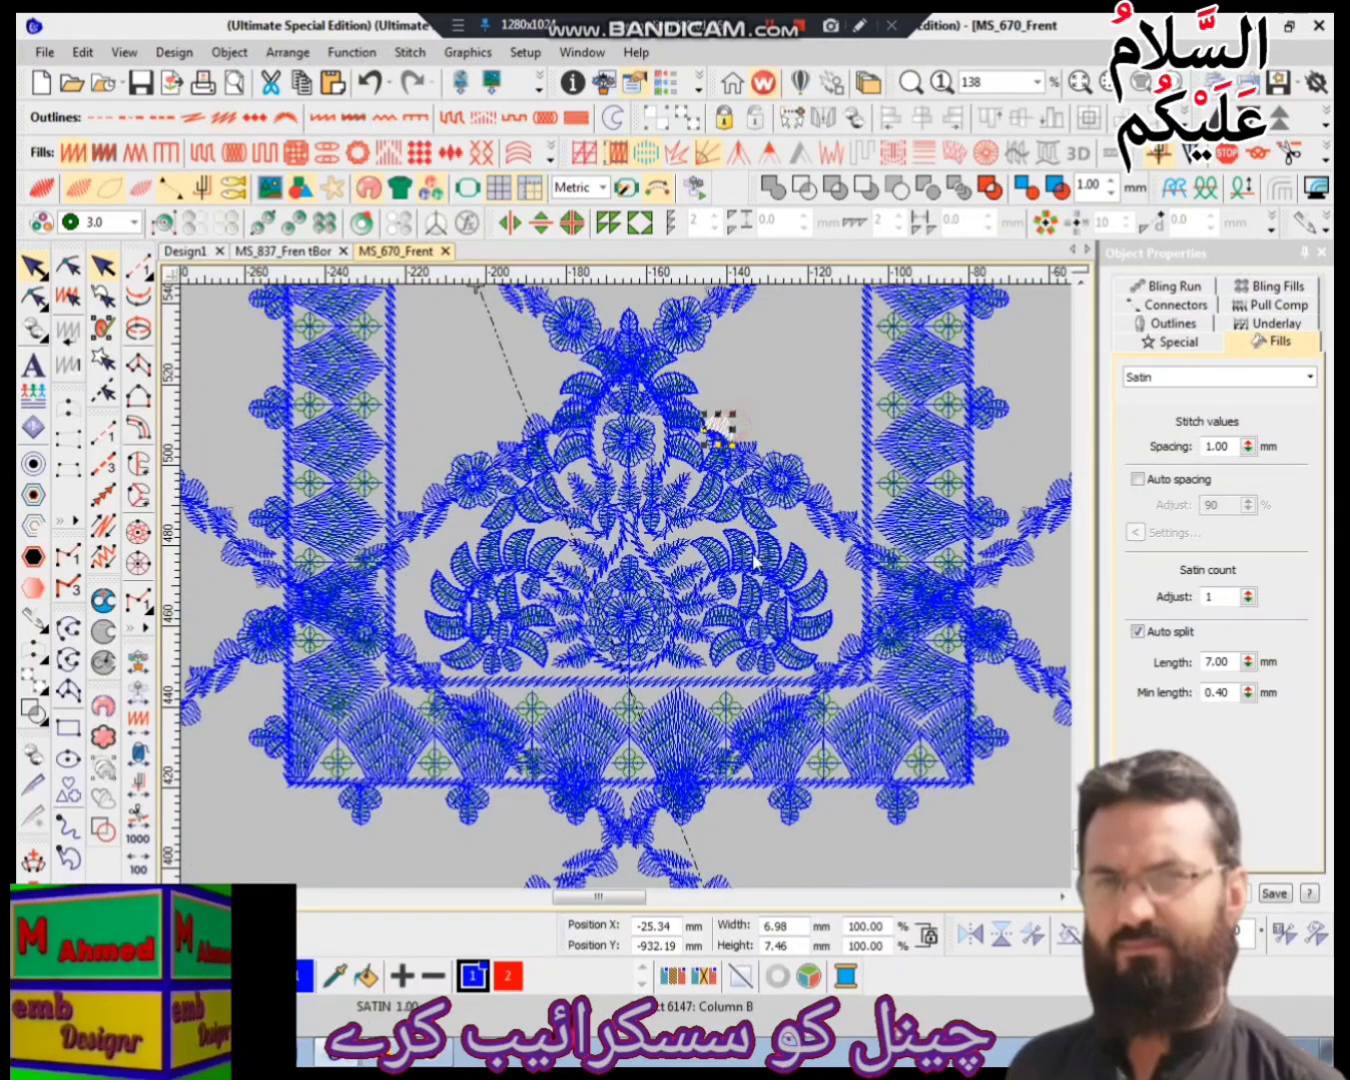
pyautogui.scroll(4, 726, 434)
pyautogui.press('z')
pyautogui.click(743, 521)
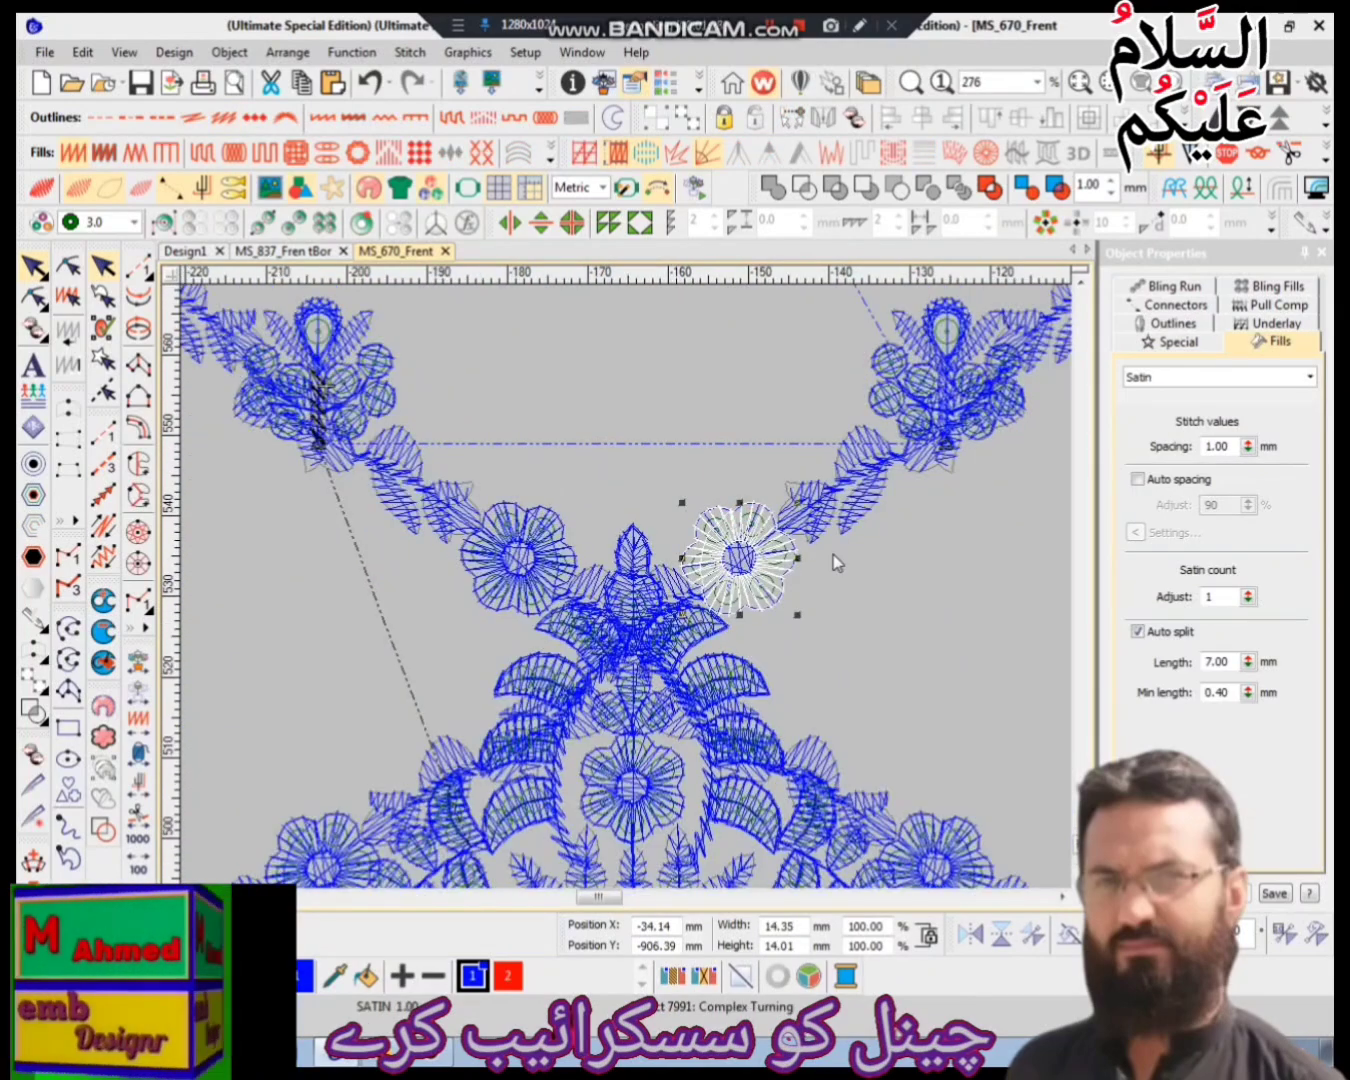
# - Show the design with realistic stitch rendering and examine the floral hem border, selecting one of its petals
pyautogui.press('0')
pyautogui.scroll(4, 770, 568)
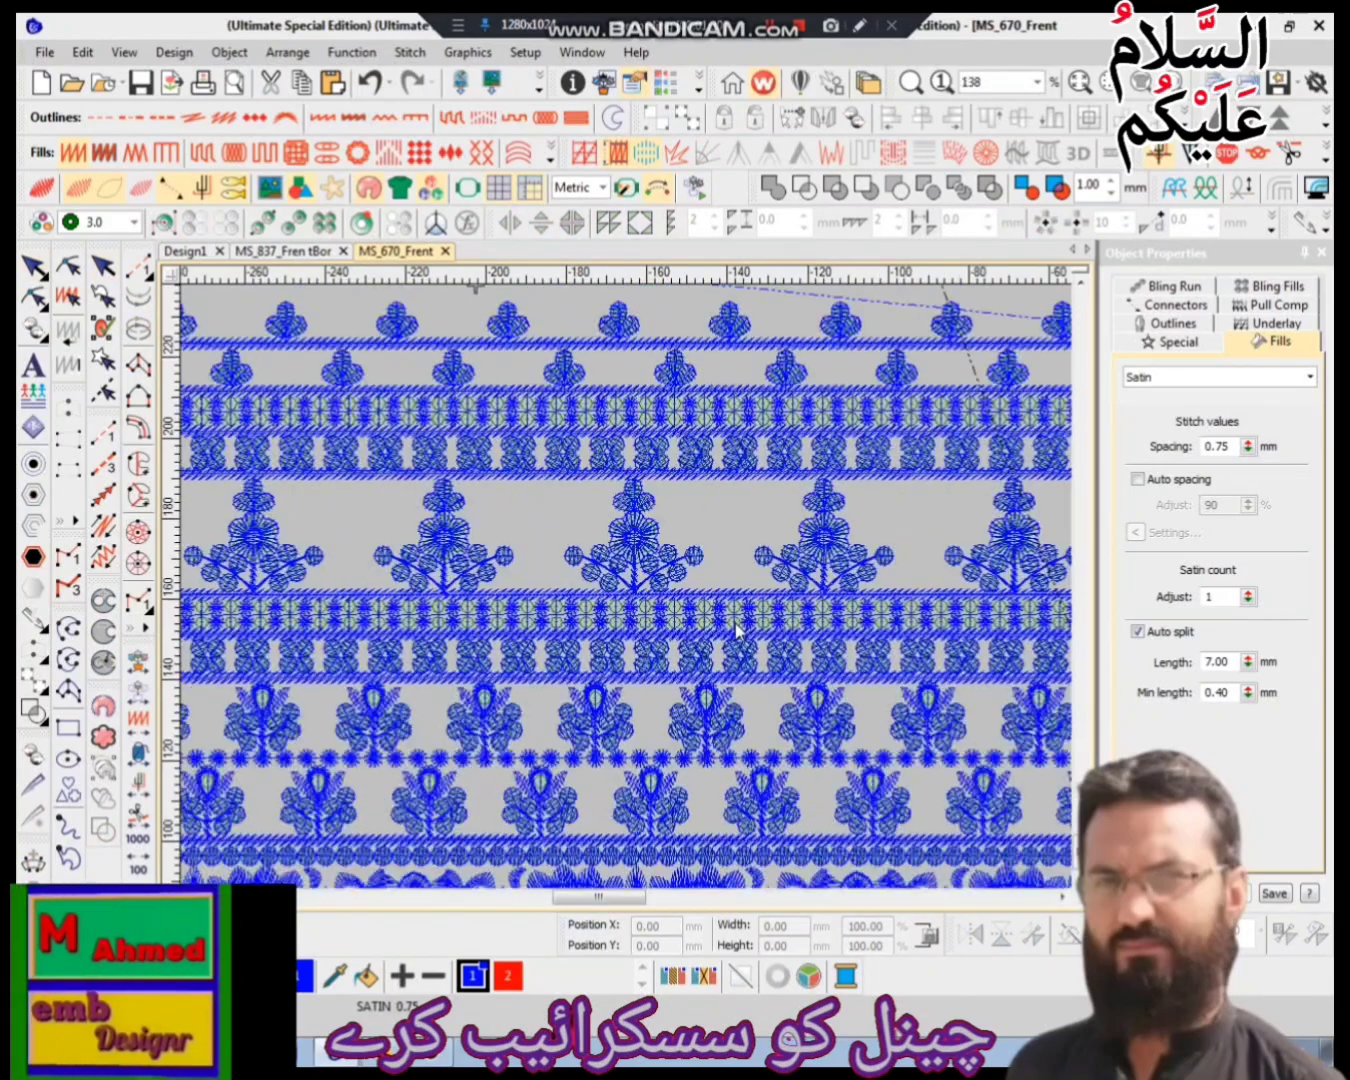
pyautogui.scroll(3, 656, 649)
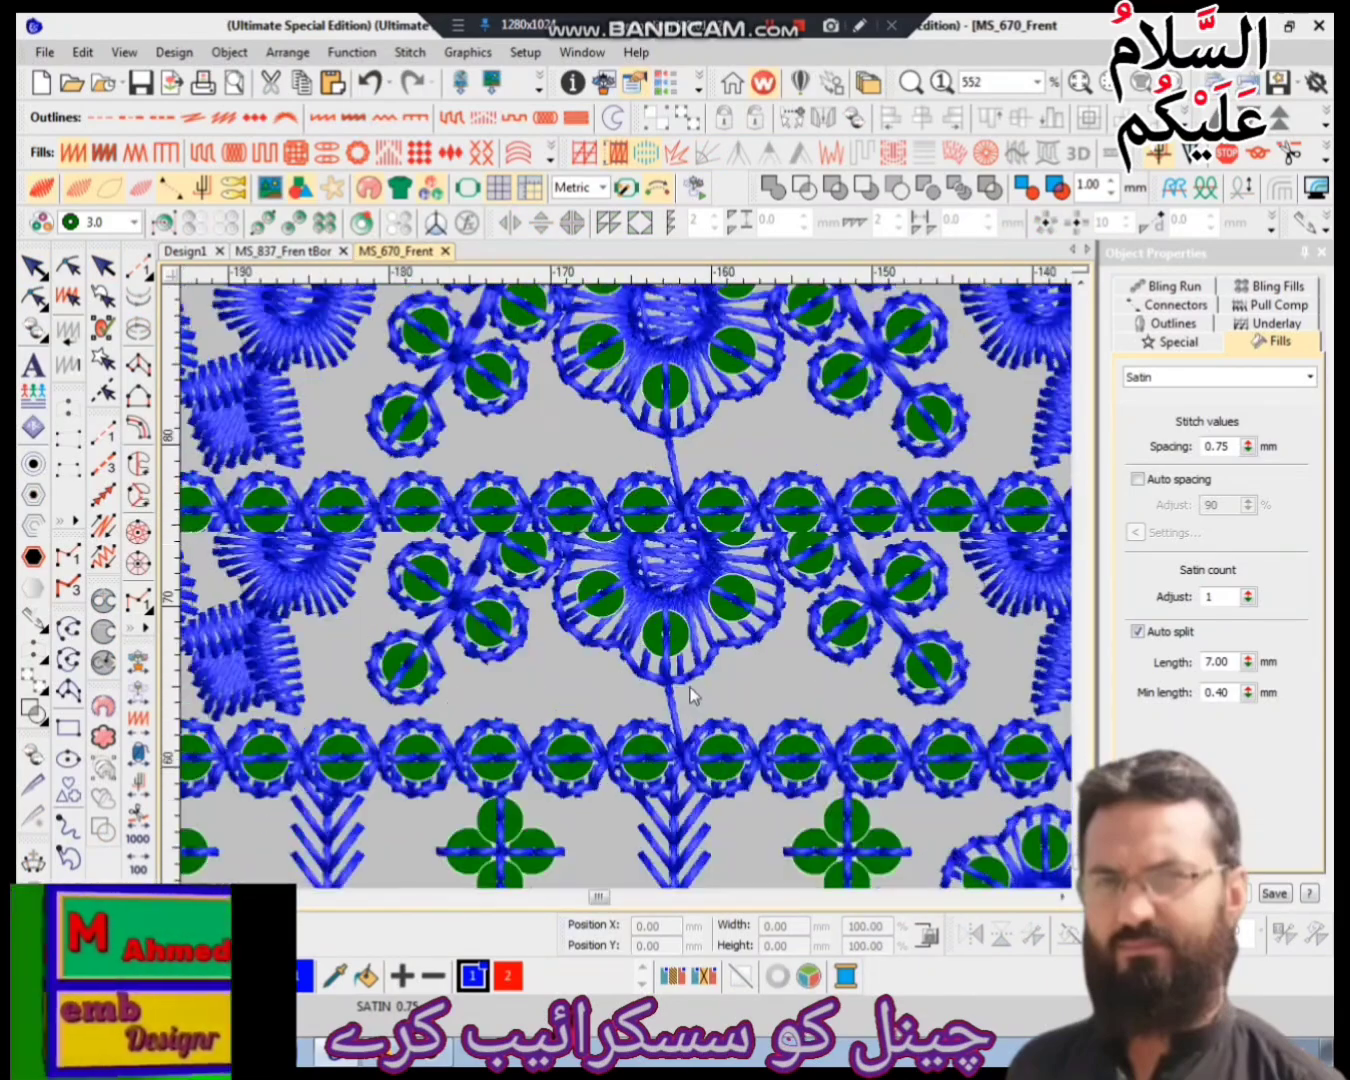
pyautogui.click(606, 340)
pyautogui.scroll(2, 653, 583)
pyautogui.hotkey('shift', 'z')
pyautogui.hotkey('shift', 'z')
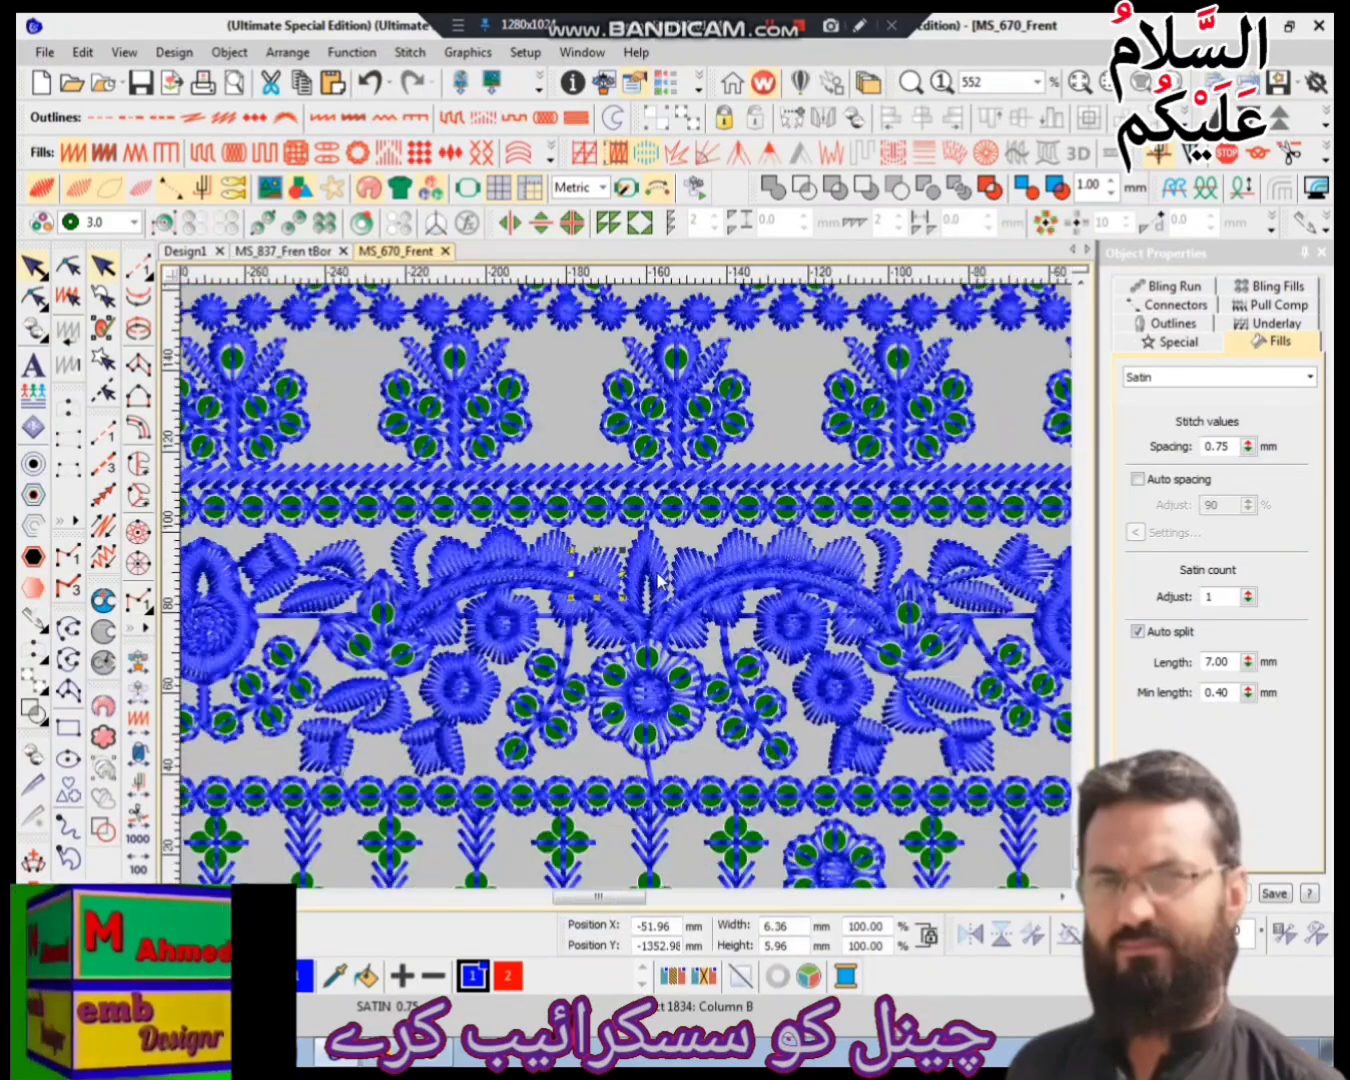
# - Select the stitched objects throughout the design to see their highlight in the realistic view, and clear the selection
pyautogui.press('Escape')
pyautogui.press('s')
pyautogui.click(610, 491)
pyautogui.click(770, 492)
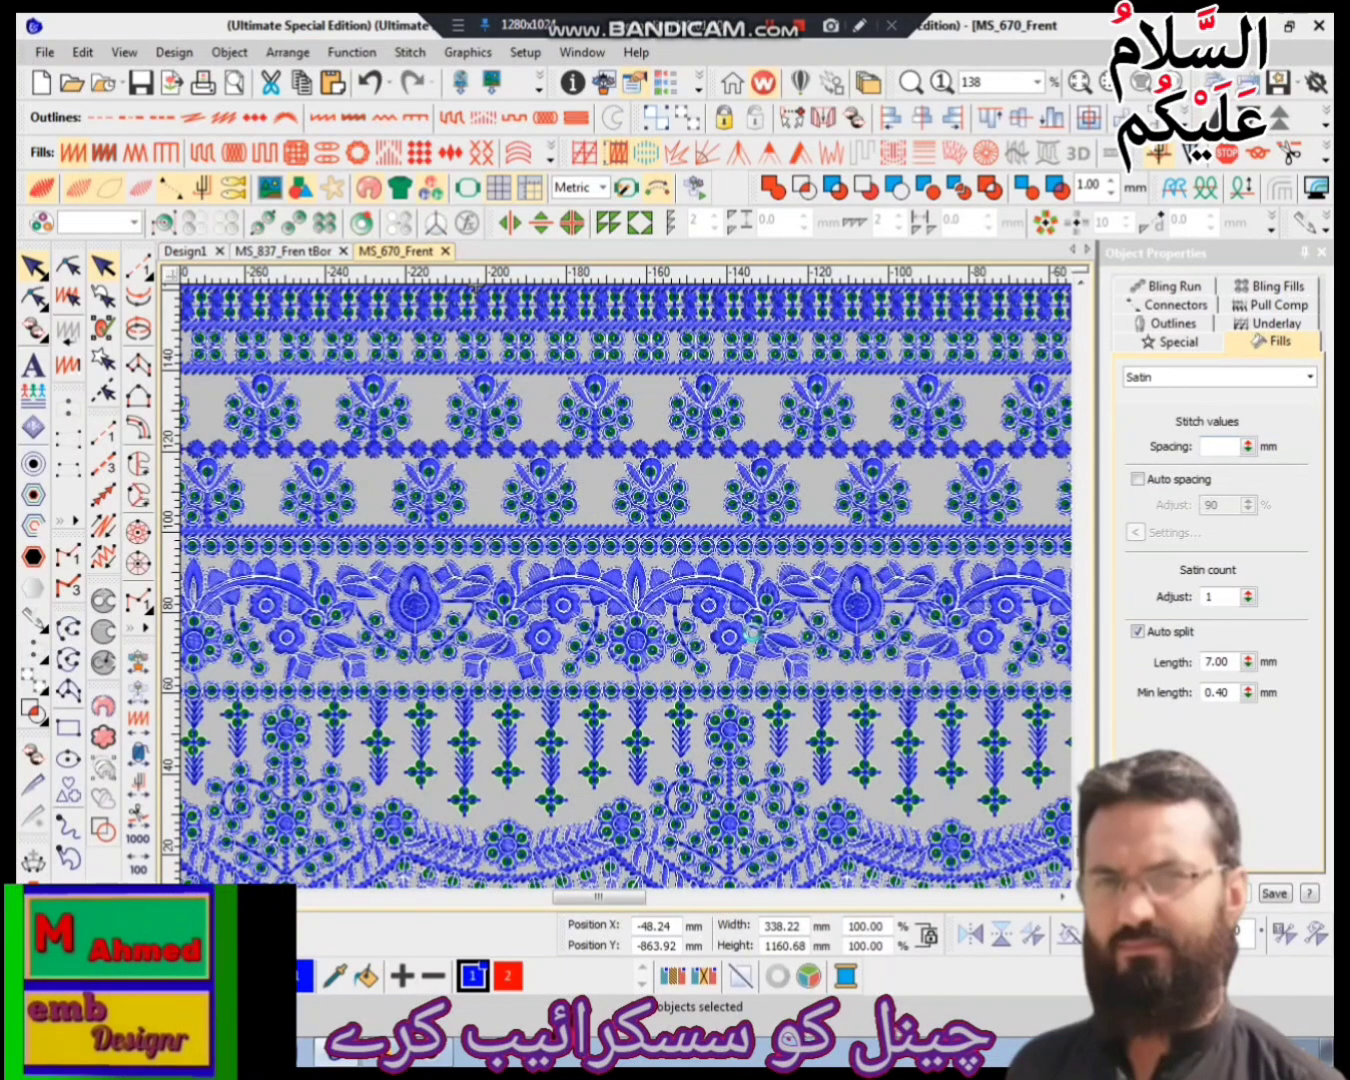
pyautogui.press('Escape')
# - Examine the hem's floral arches, sequin bands, plant motif rows and diagonal lattice up close in the realistic view
pyautogui.press('z')
pyautogui.press('z')
pyautogui.press('z')
pyautogui.hotkey('shift', 'z')
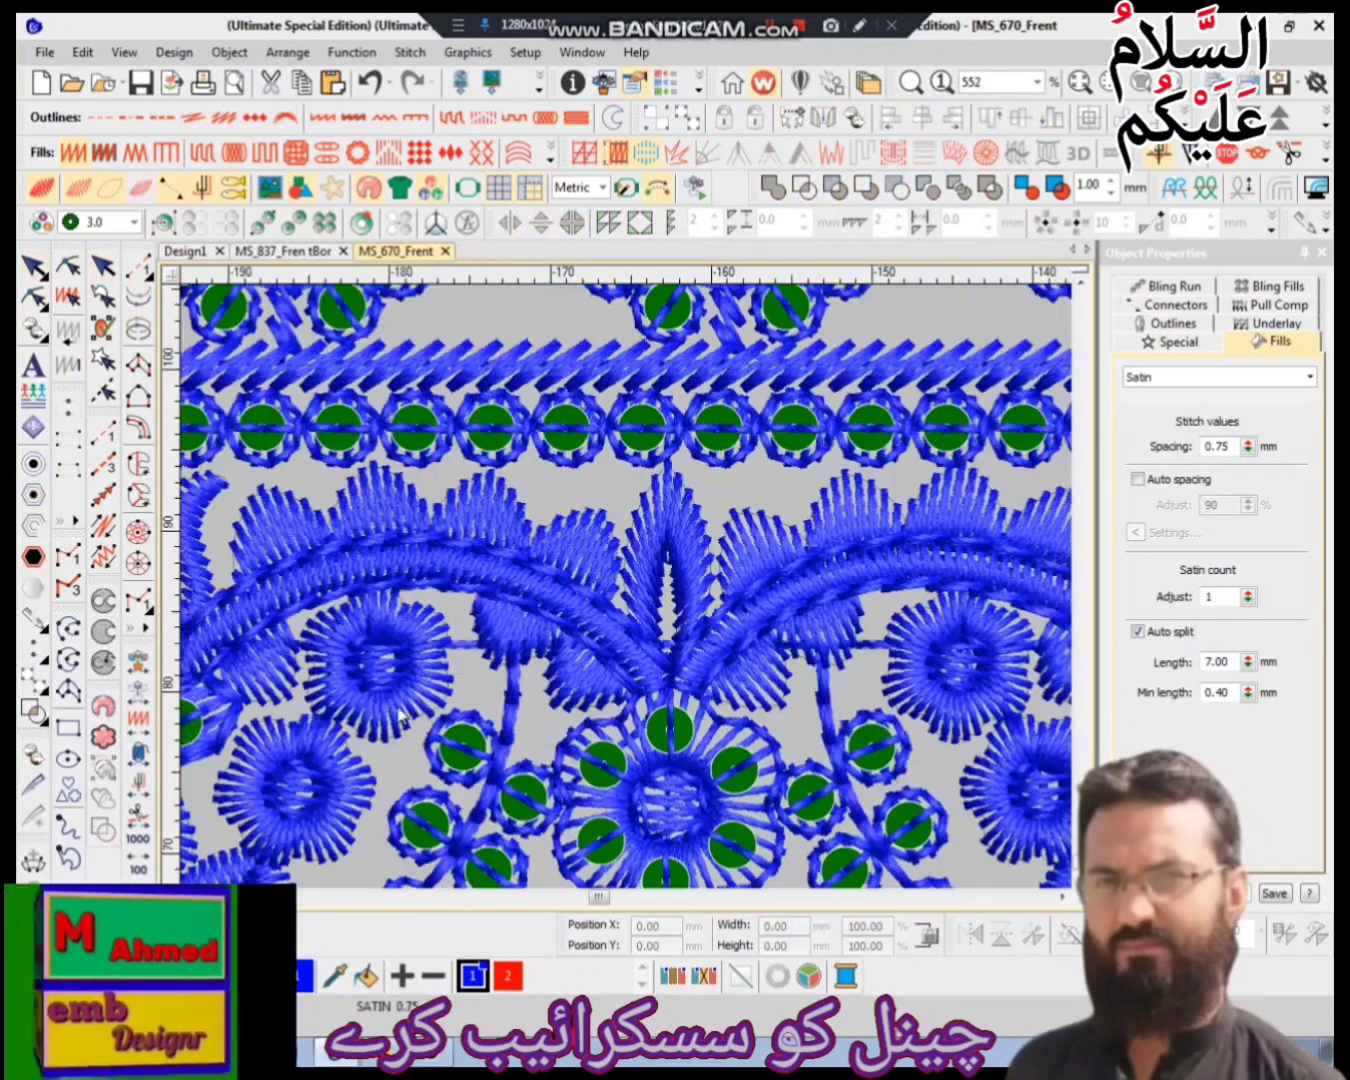
pyautogui.scroll(5, 640, 640)
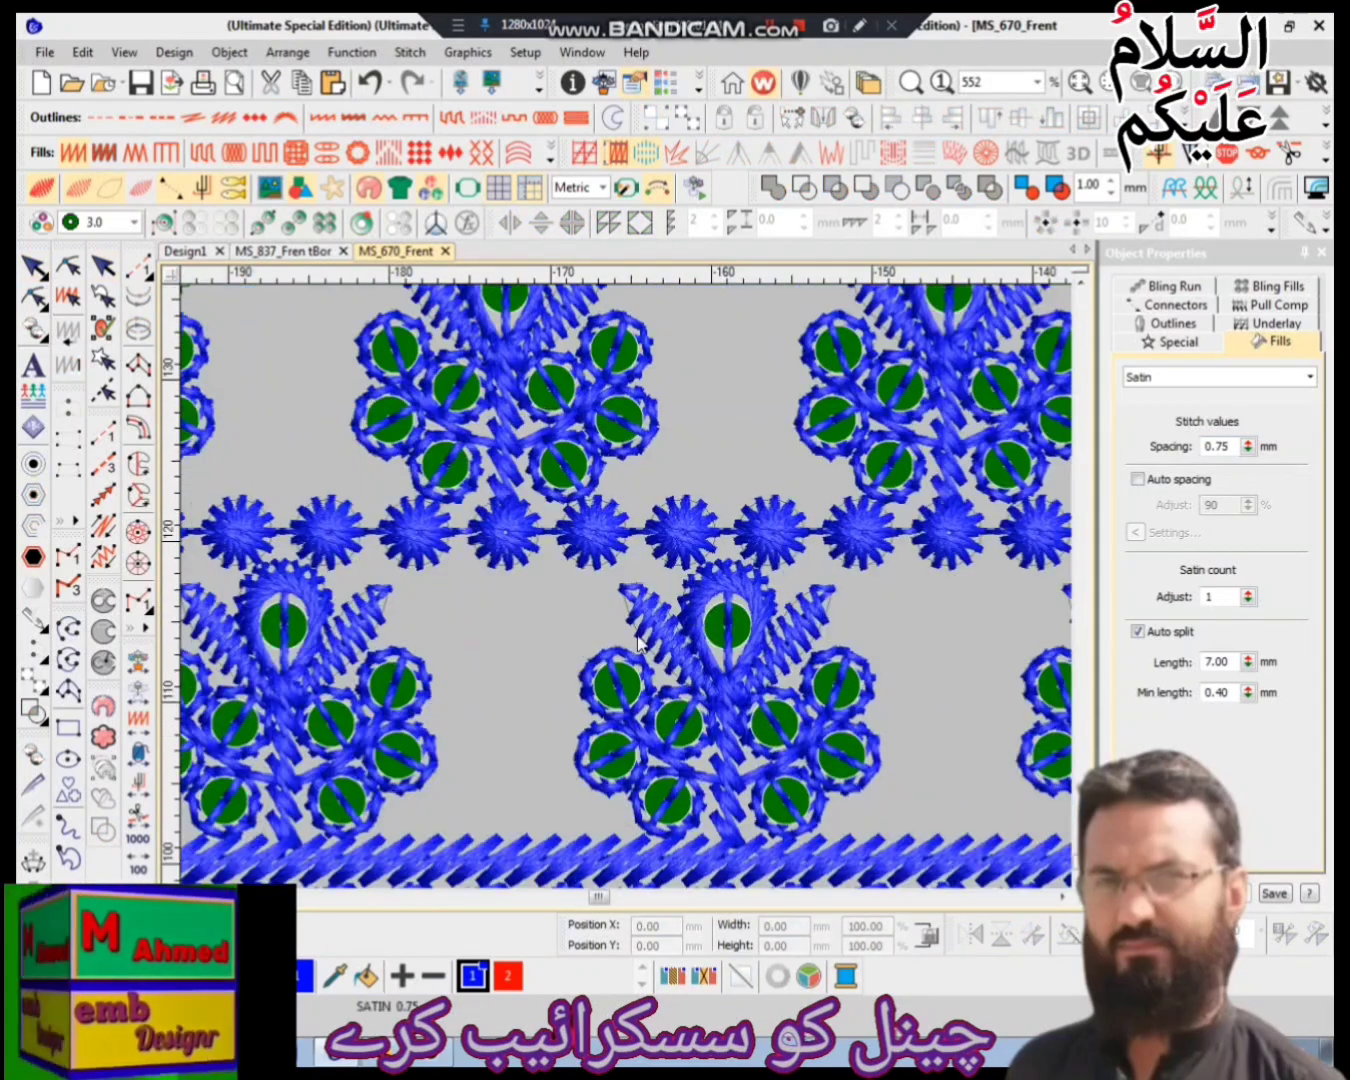
pyautogui.scroll(3, 605, 418)
pyautogui.hotkey('shift', 'z')
pyautogui.scroll(4, 674, 736)
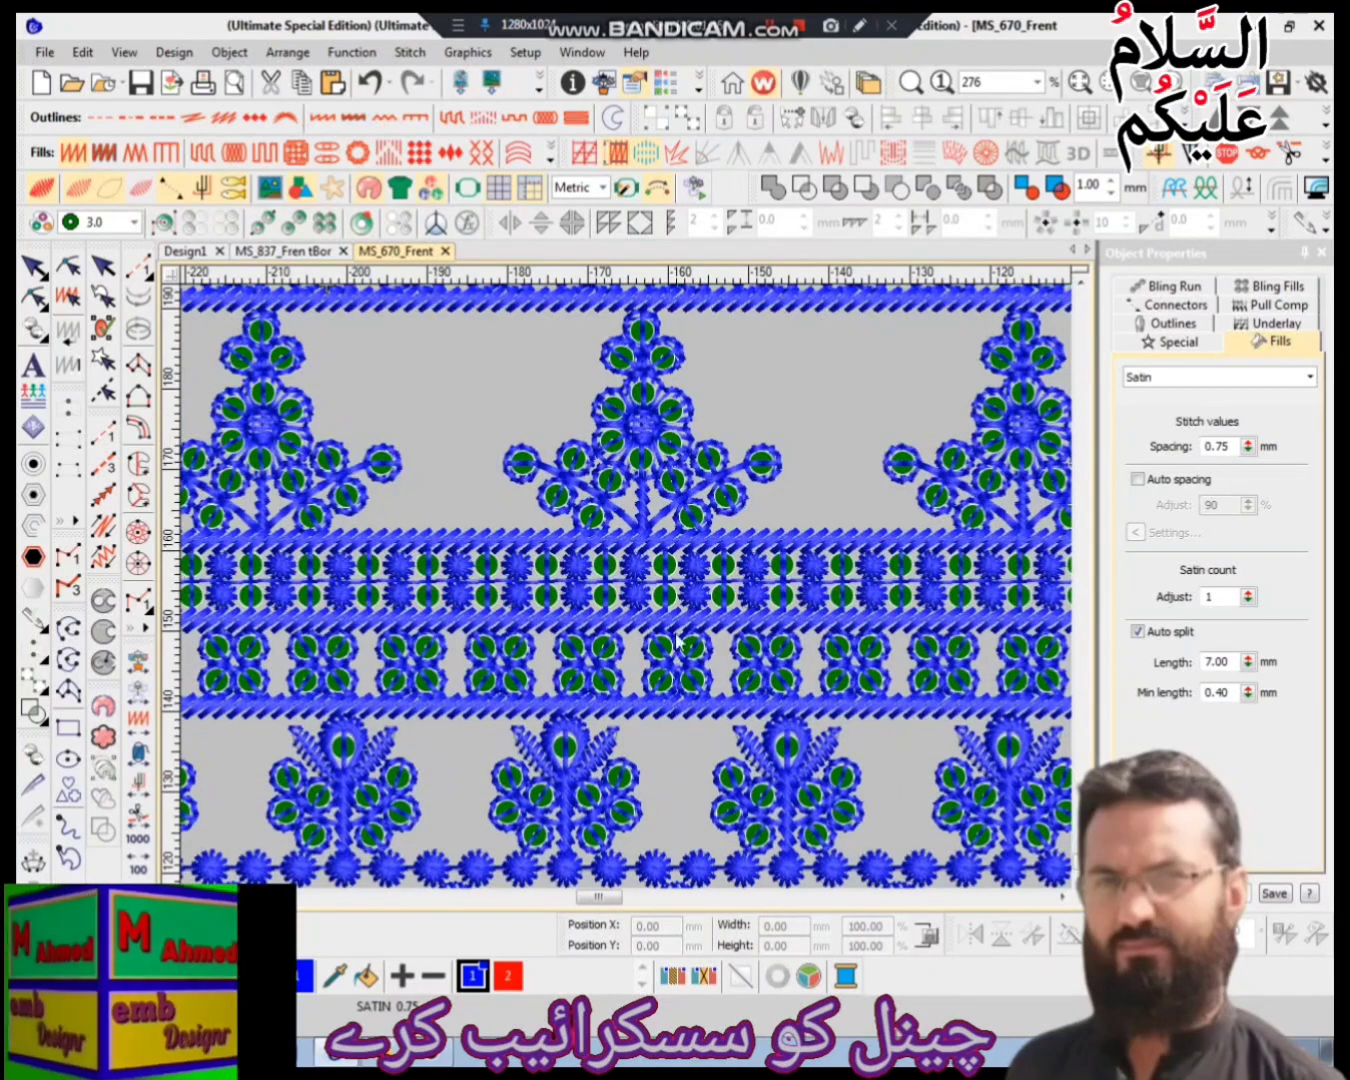
pyautogui.scroll(15, 660, 628)
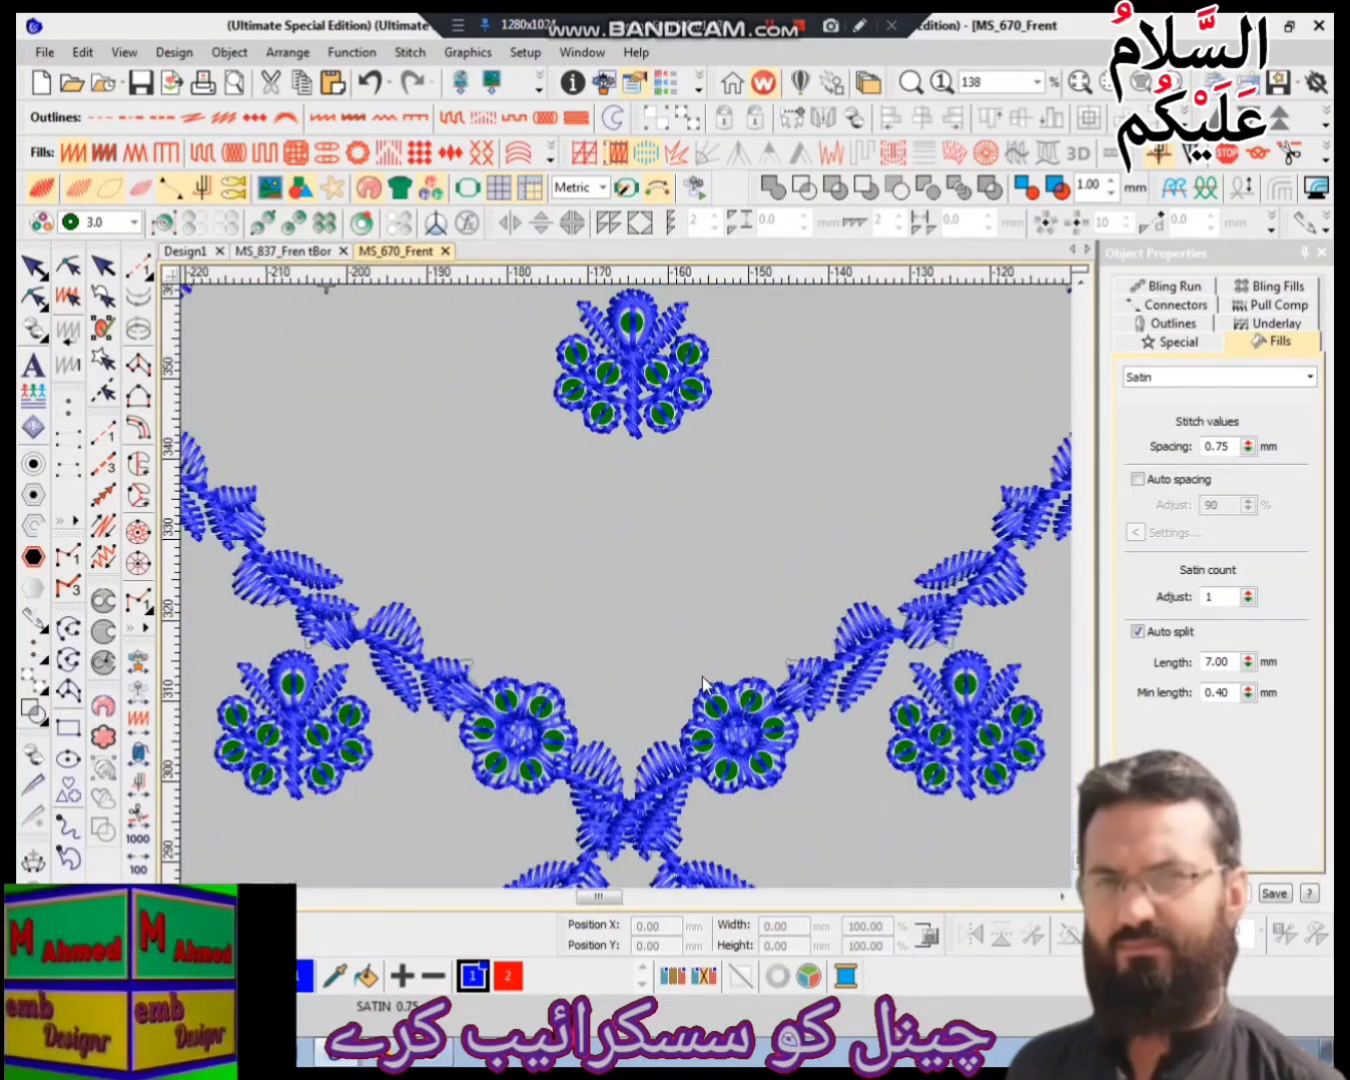
# - Select the top petal of the small motif inside the lattice to examine its satin fill properties
pyautogui.scroll(3, 702, 680)
pyautogui.scroll(-3, 702, 680)
pyautogui.click(658, 672)
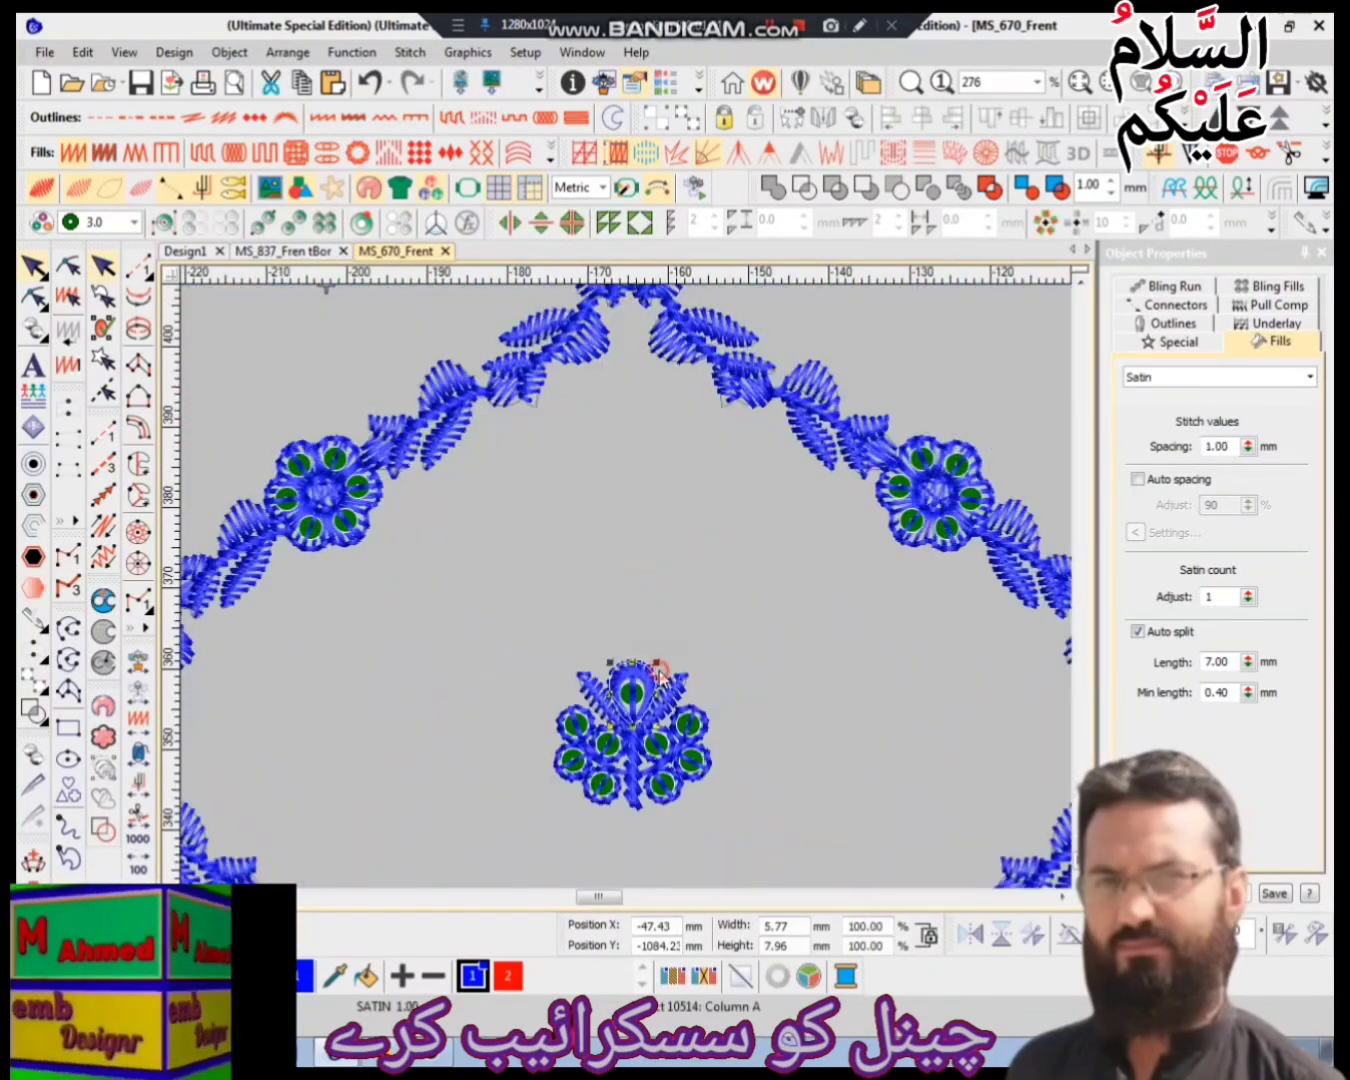
# - Select all satin objects in the design by stitch type and set their spacing to 1.10 mm
pyautogui.hotkey('shift', 'z')
pyautogui.hotkey('shift', 'z')
pyautogui.hotkey('ctrl', 'shift', 's')
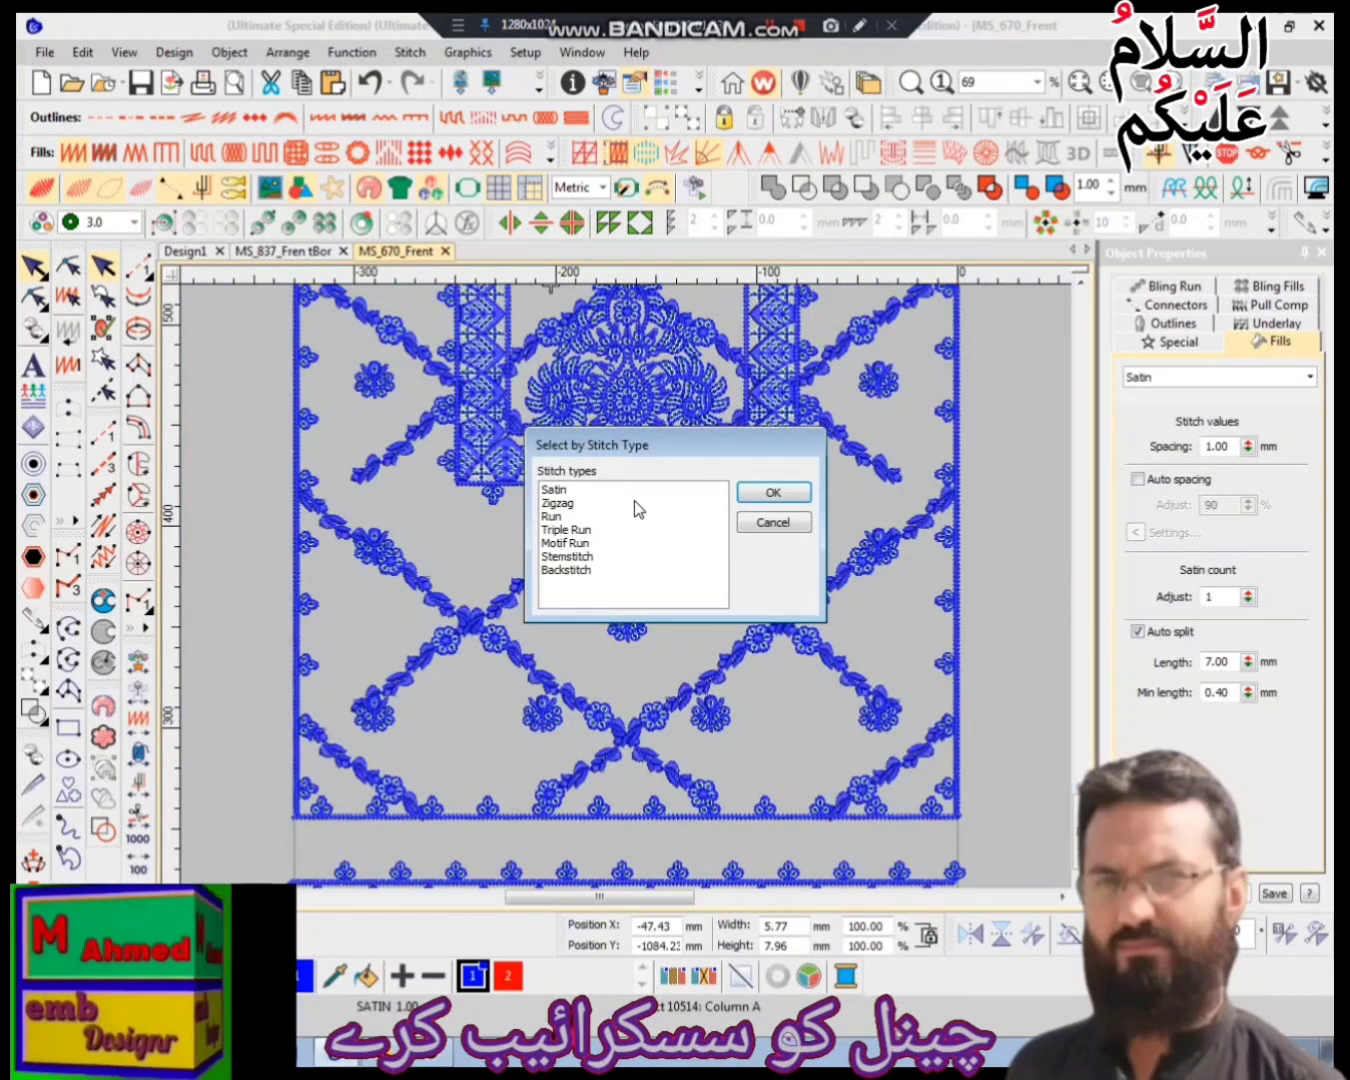
pyautogui.click(577, 491)
pyautogui.click(772, 491)
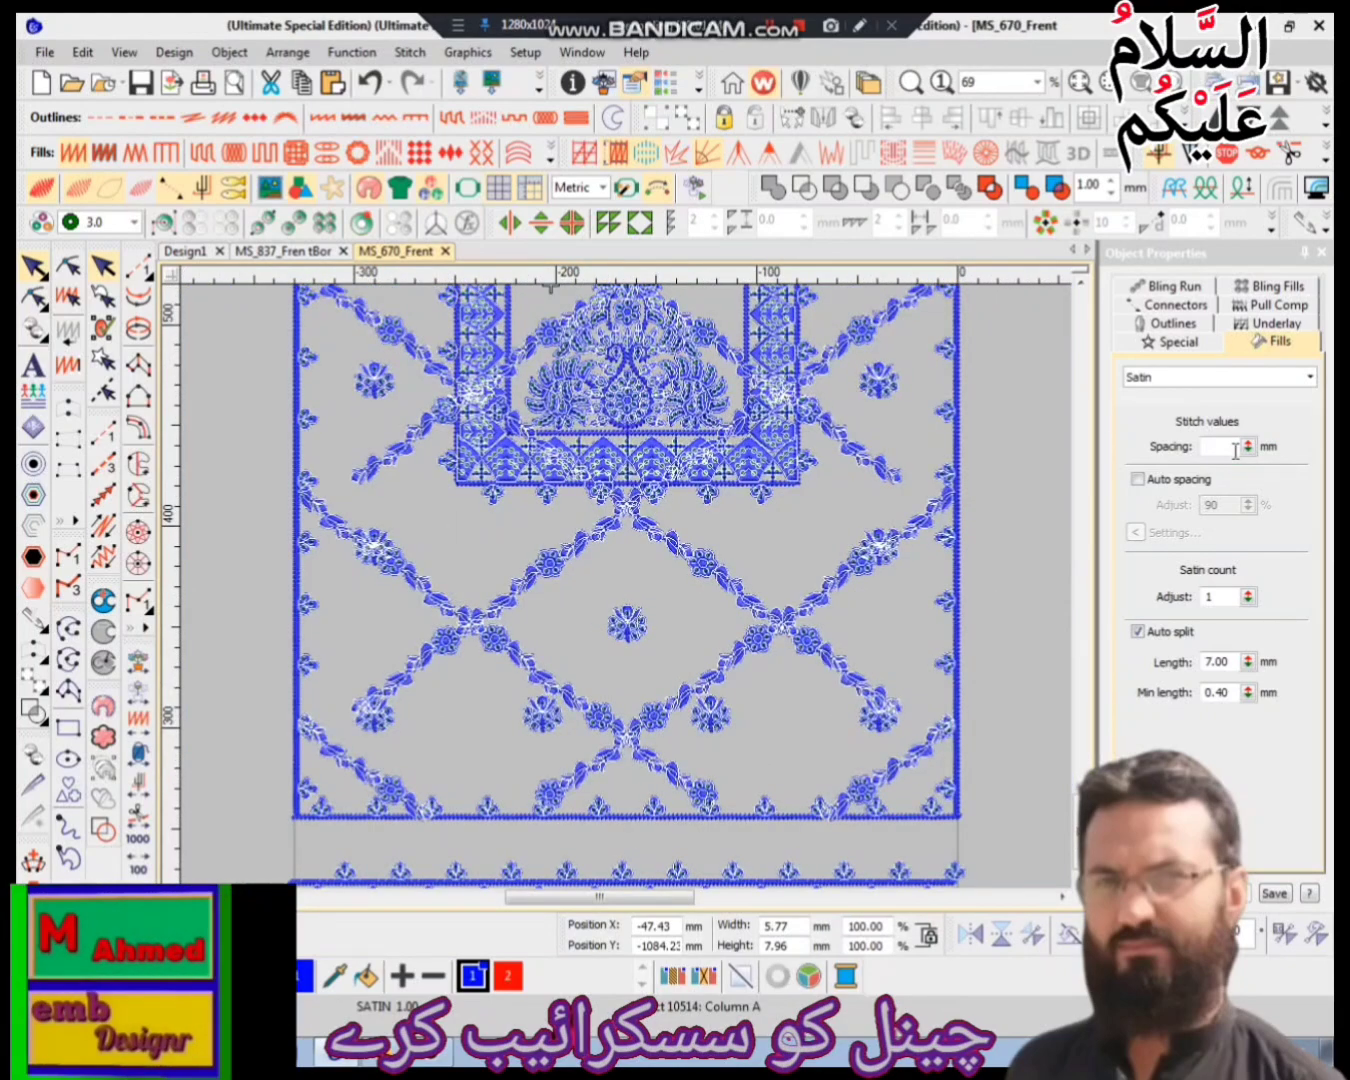
pyautogui.click(1234, 449)
pyautogui.write('1.10')
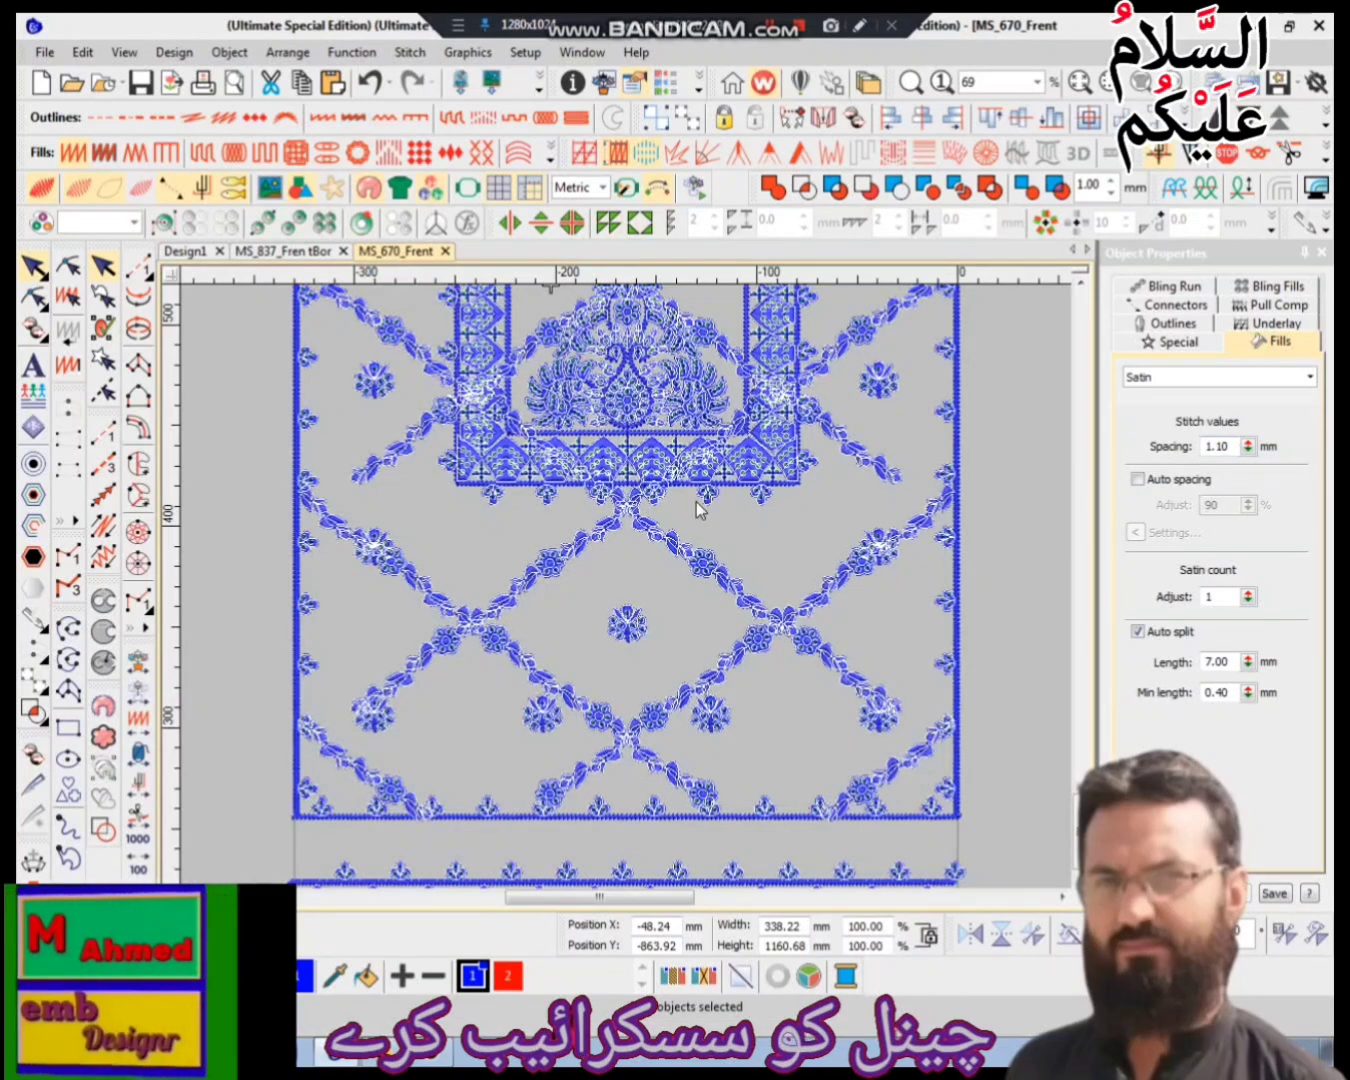
# - Examine the satin spacing along the border and lattice, then select the stem beside the leaves below the border to check its outline properties
pyautogui.scroll(4, 772, 600)
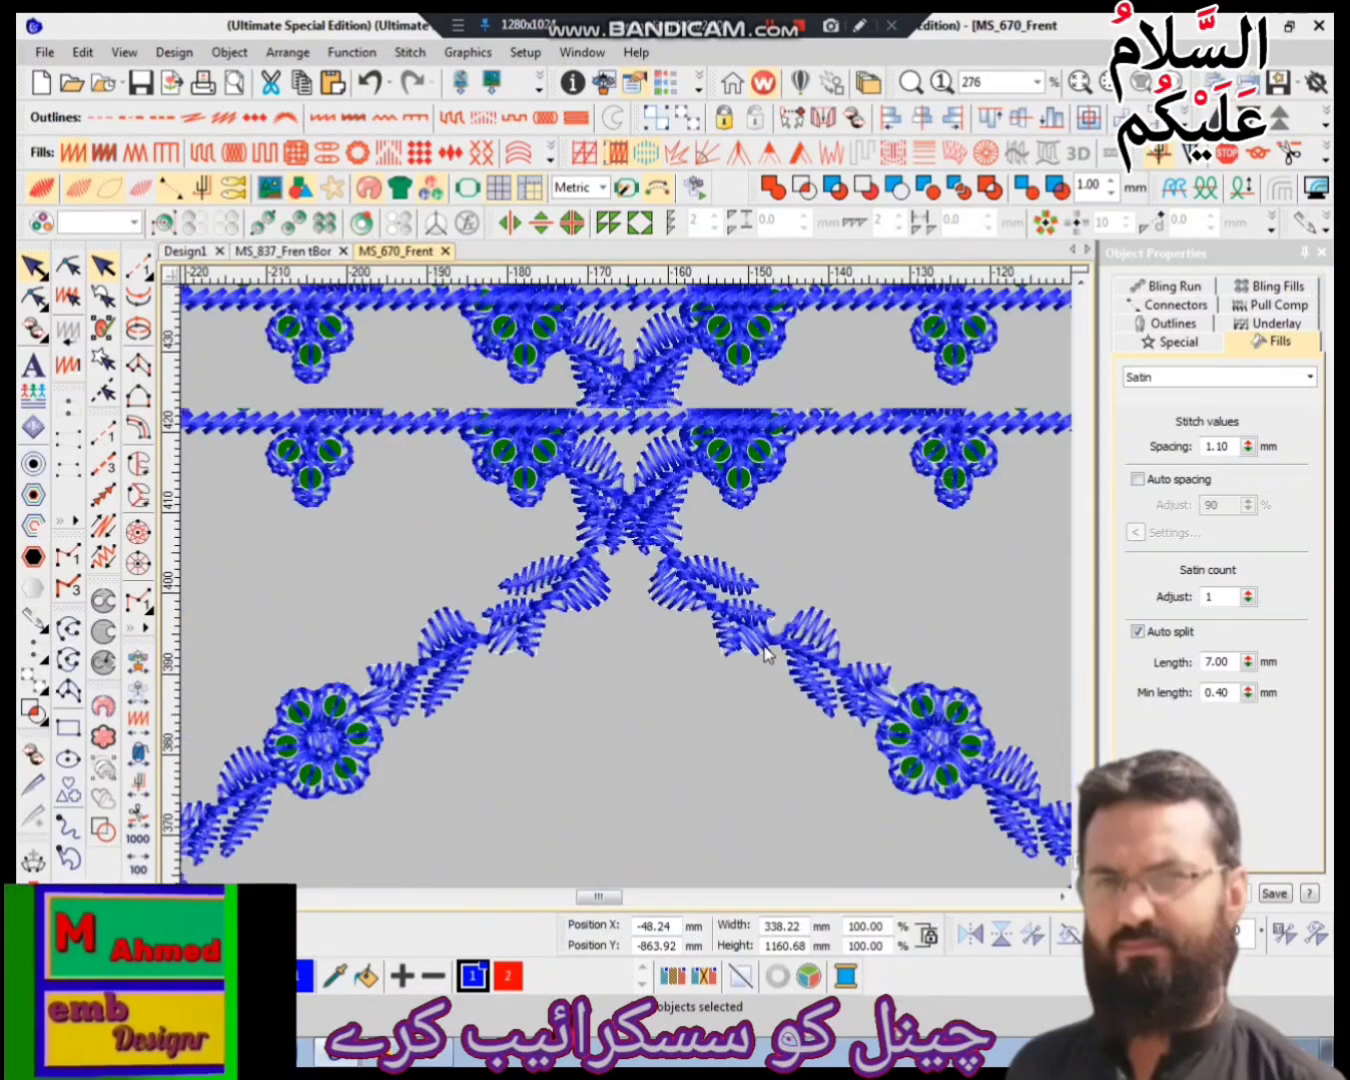
pyautogui.scroll(-2, 770, 658)
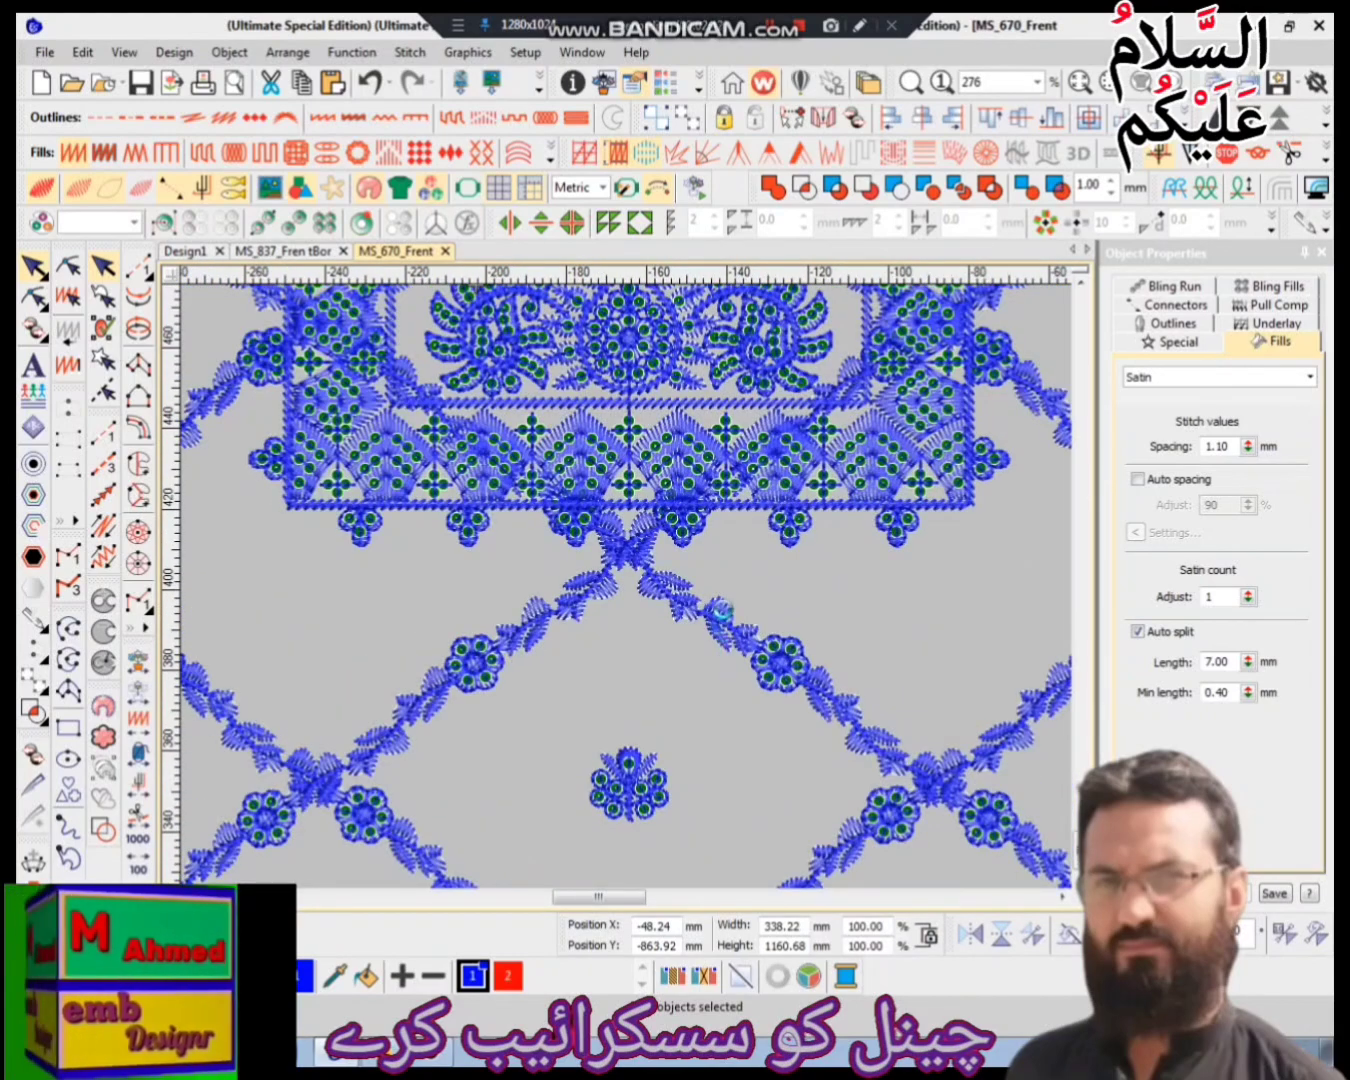
pyautogui.press('Escape')
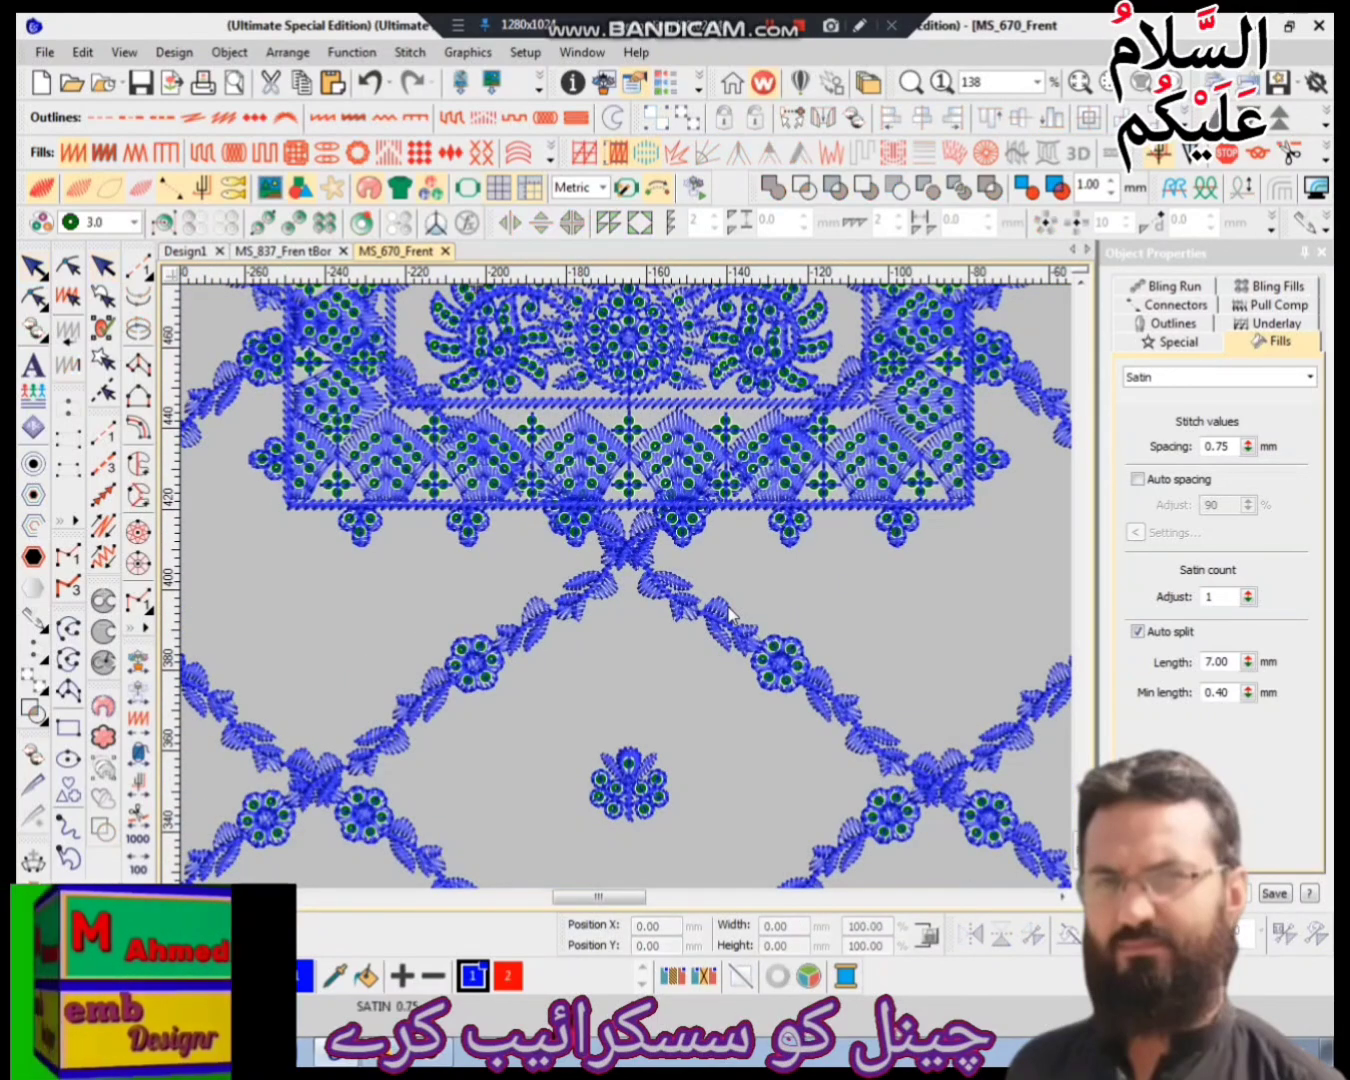
pyautogui.scroll(2, 555, 593)
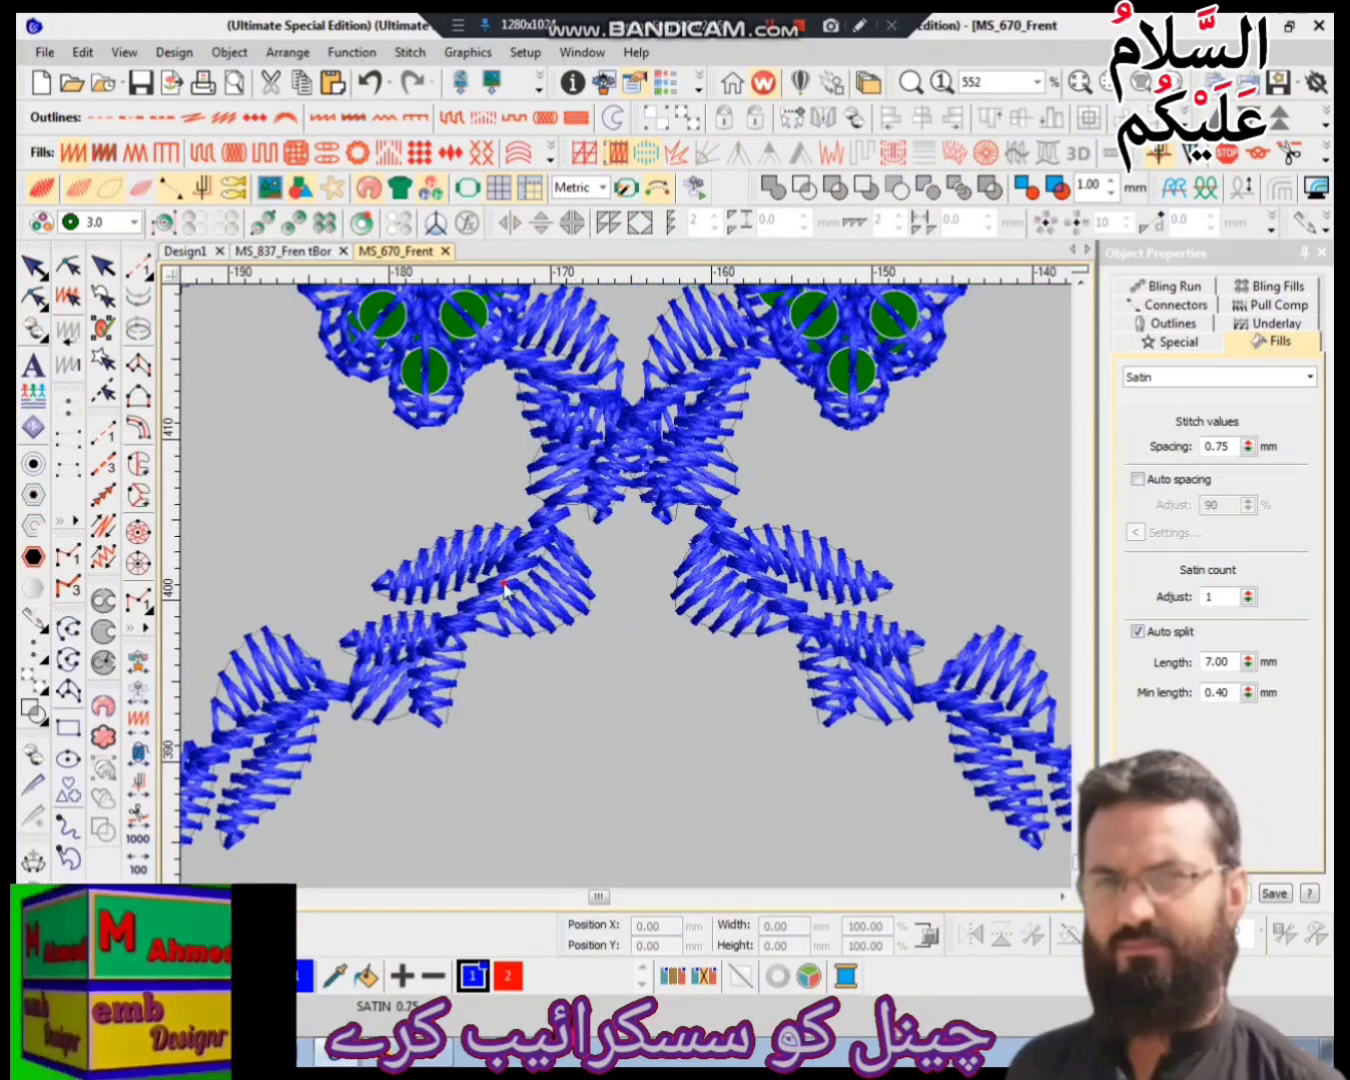
pyautogui.click(555, 593)
pyautogui.scroll(-2, 557, 641)
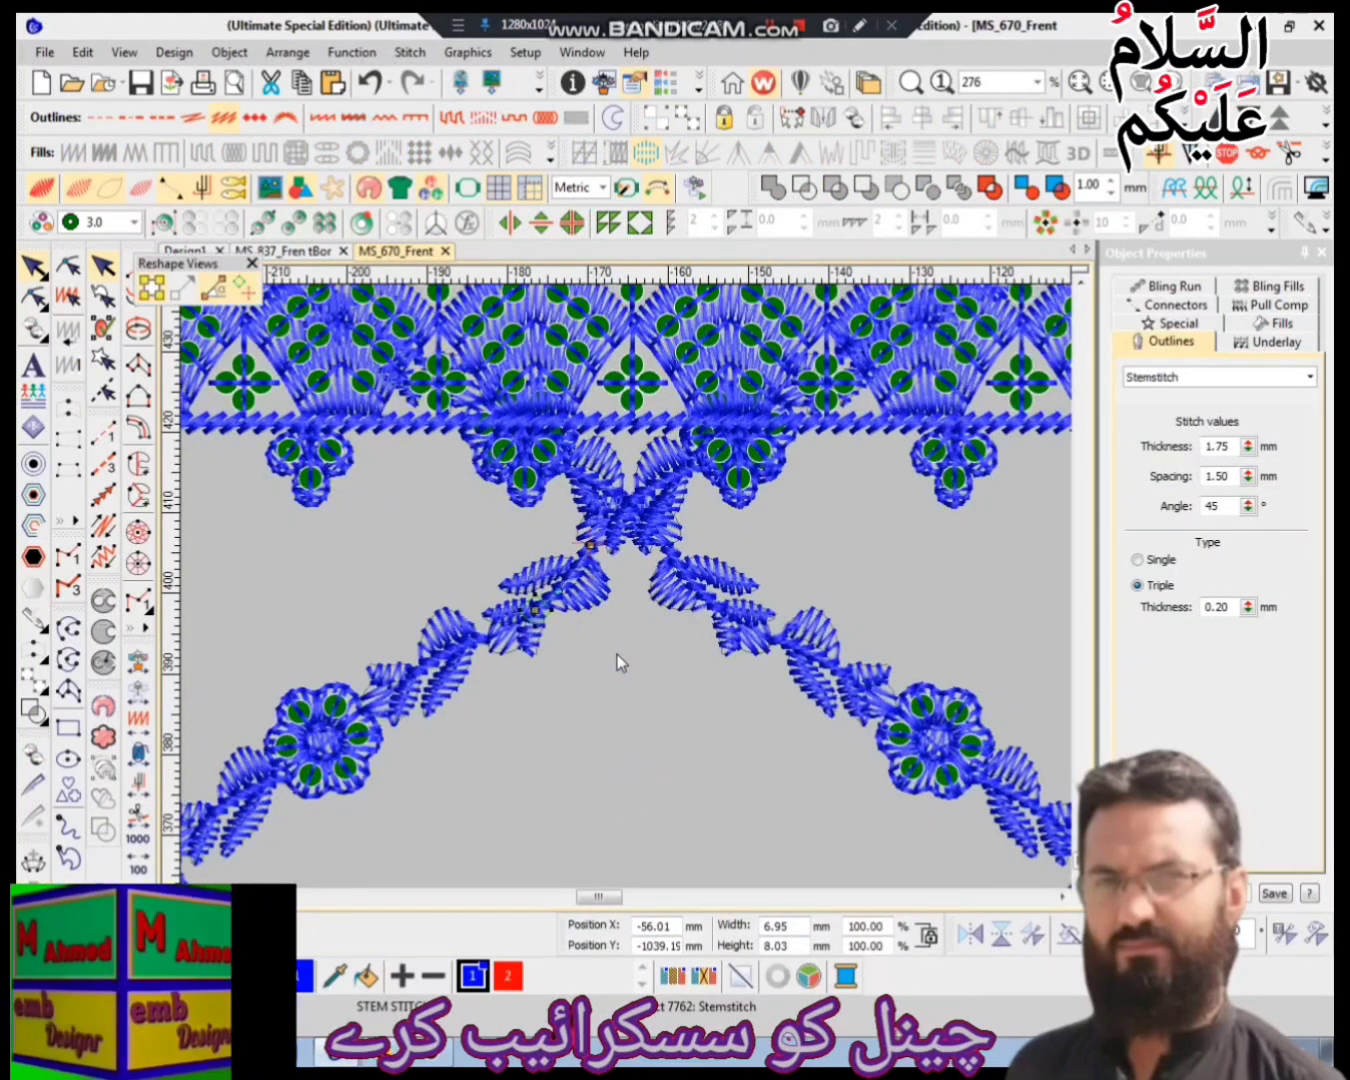
# - Apply Remove Small Stitches to always act, with a minimum stitch length of 1.2 mm
pyautogui.click(692, 659)
pyautogui.hotkey('alt', 's')
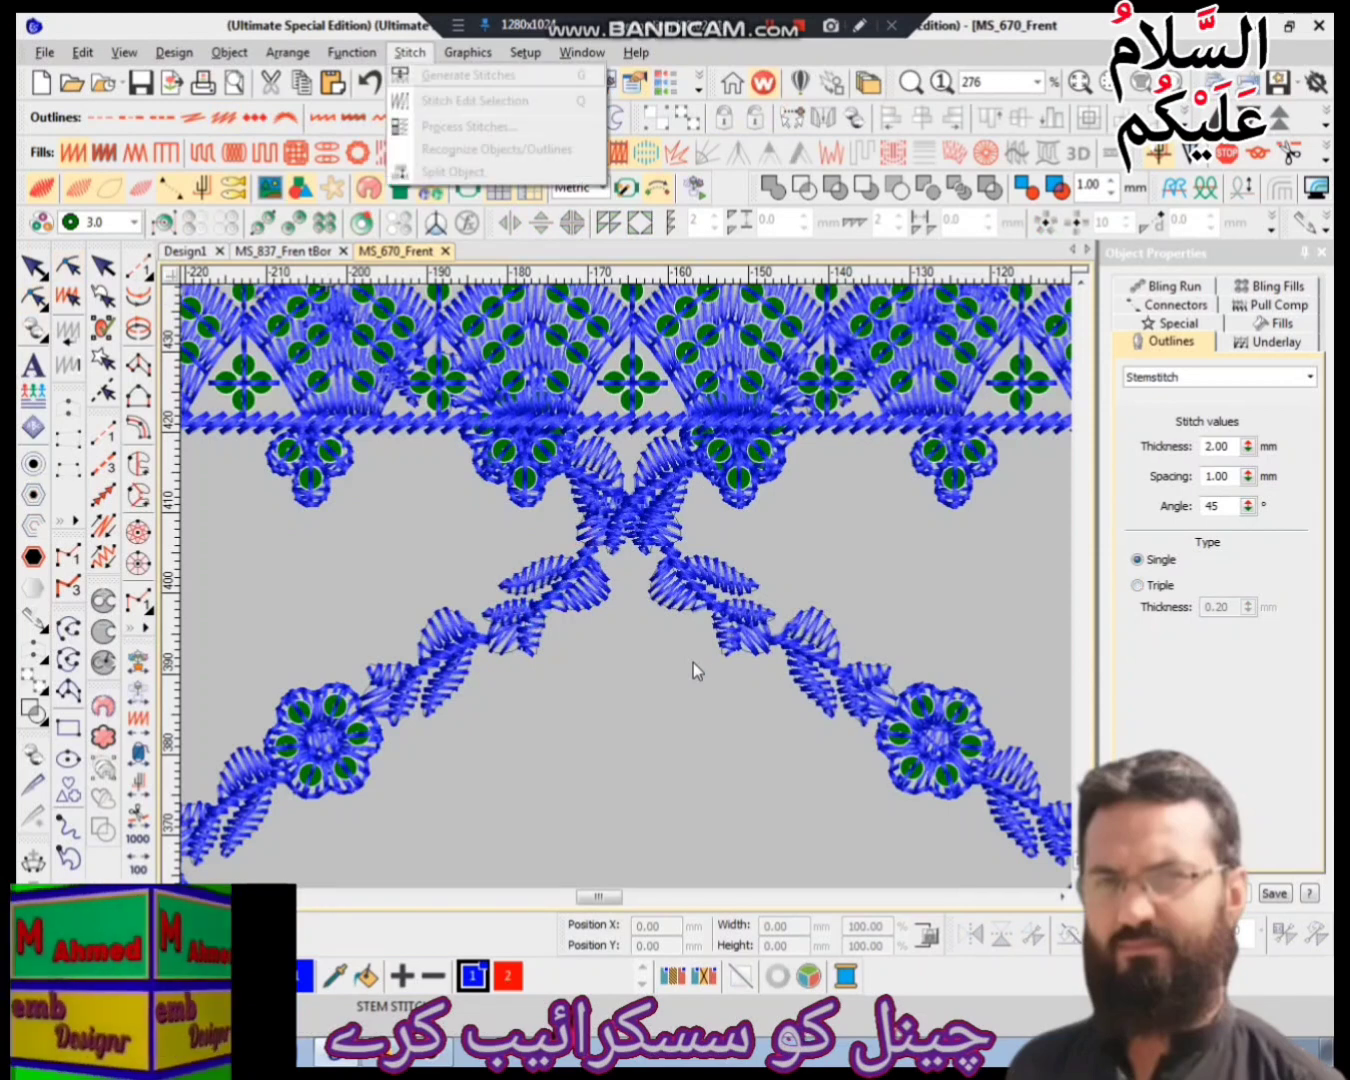
pyautogui.press('Escape')
pyautogui.hotkey('alt', 's')
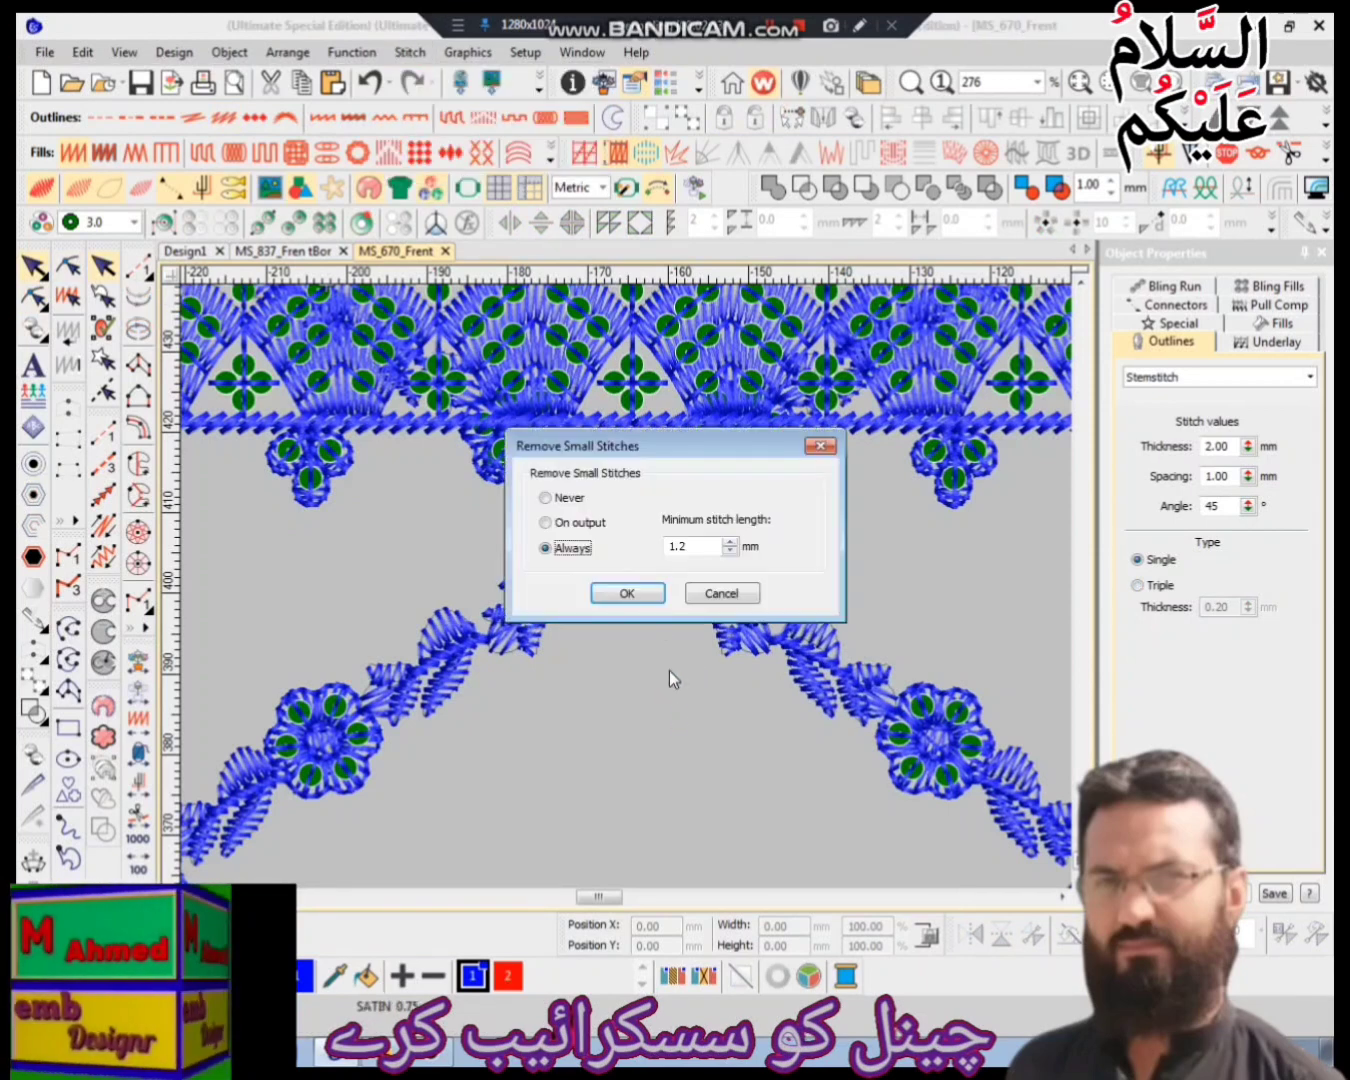
pyautogui.click(645, 589)
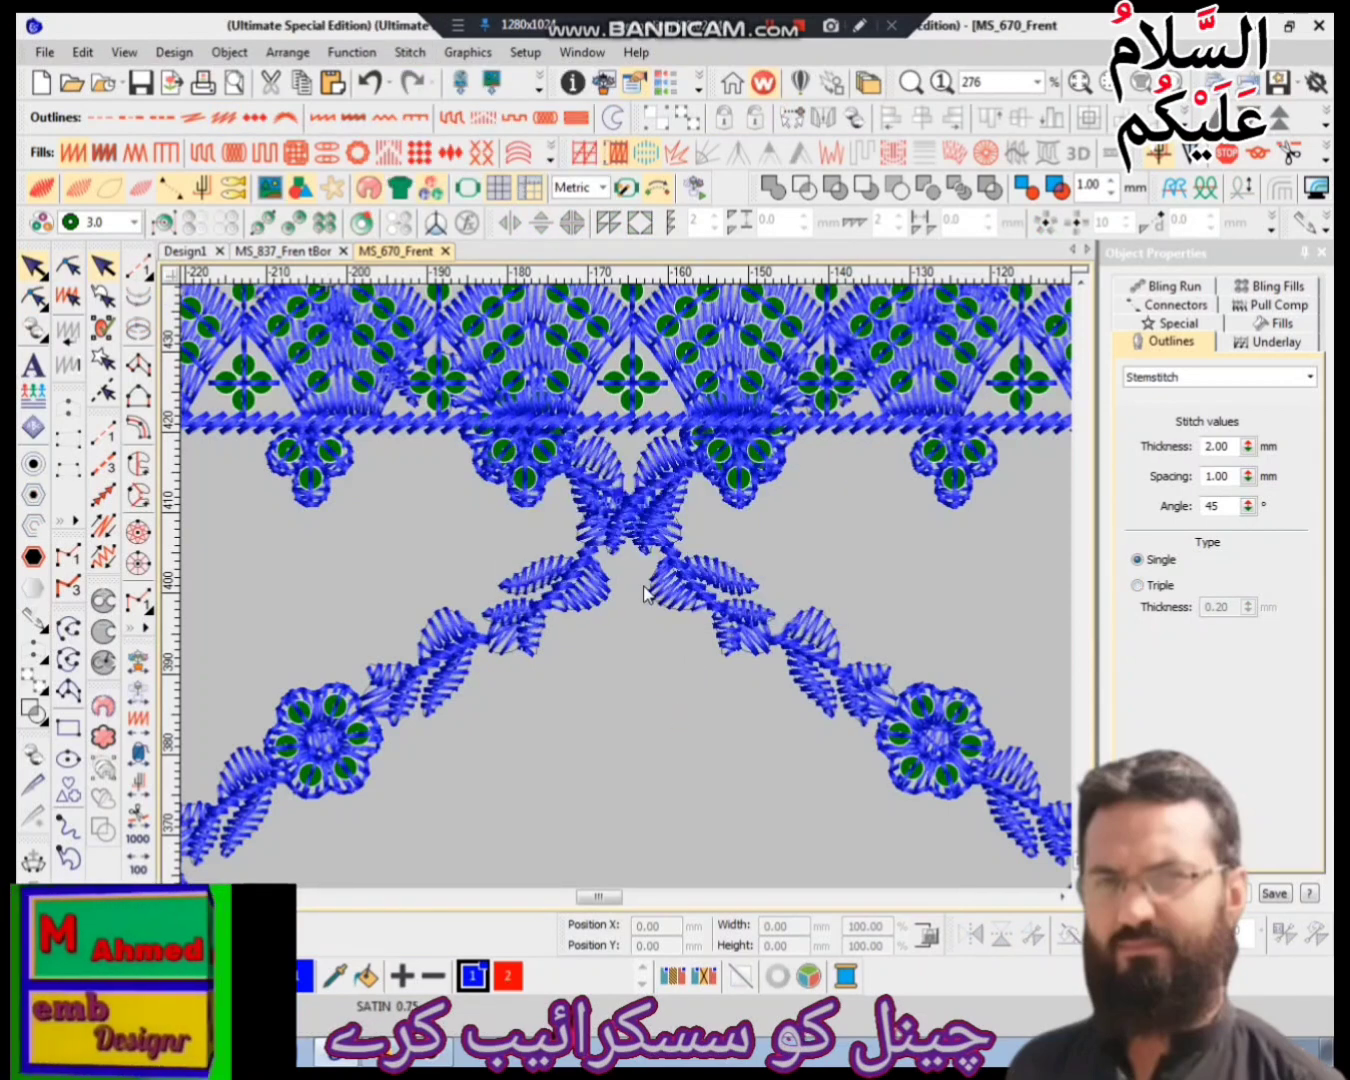
# - Select the horizontal stemstitch line above the hem bands to examine its outline properties, and clear the selection
pyautogui.scroll(-4, 650, 723)
pyautogui.scroll(4, 748, 765)
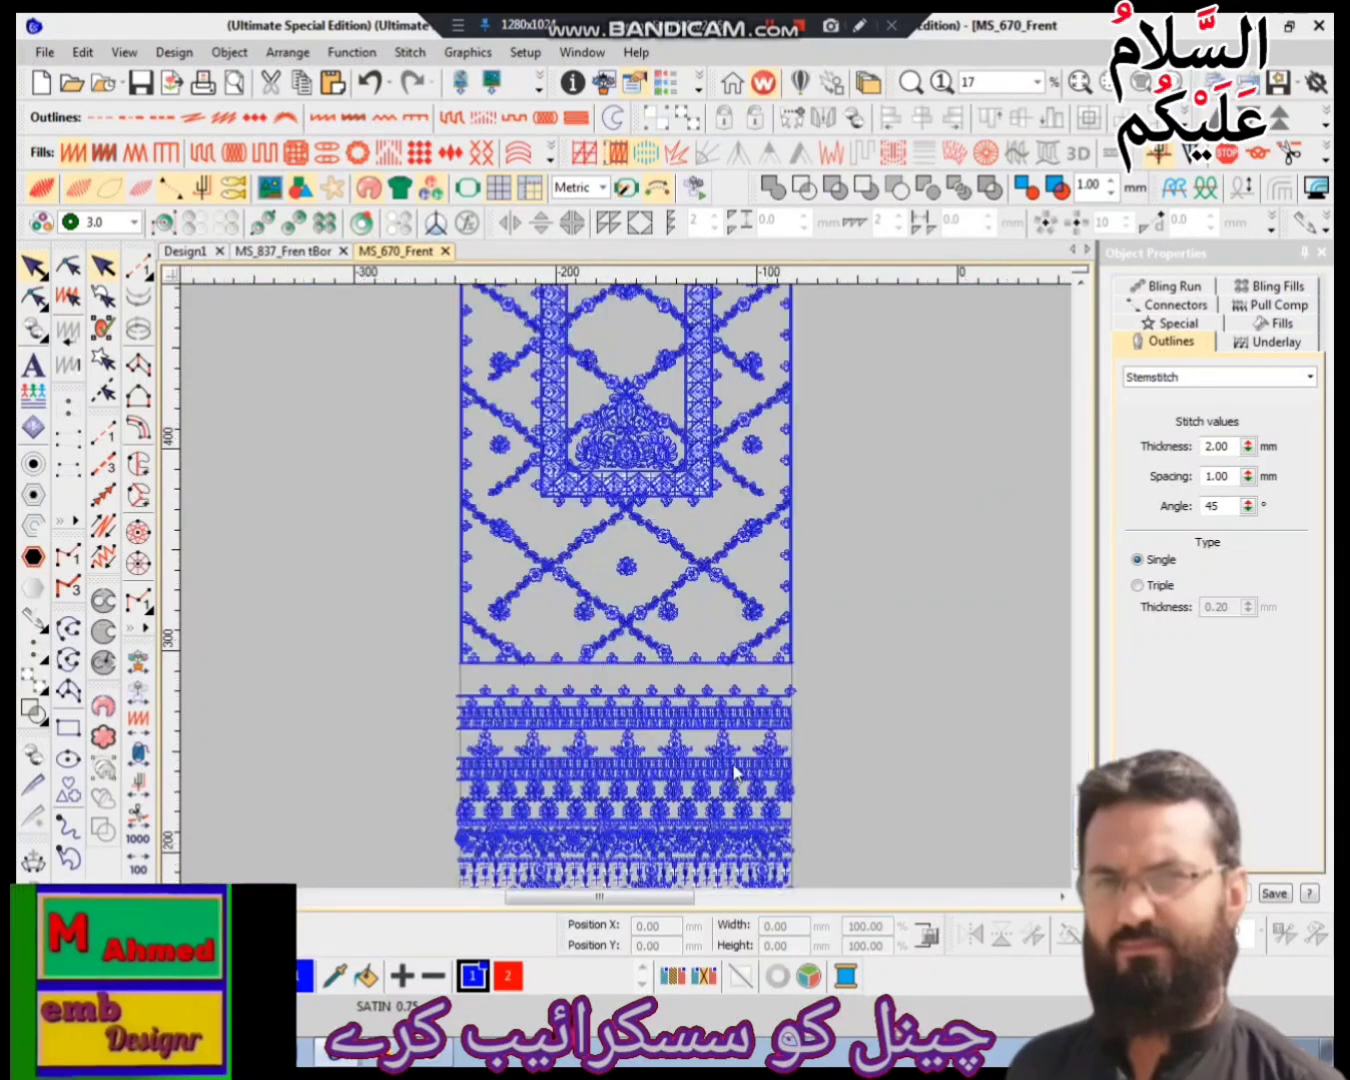
pyautogui.click(715, 719)
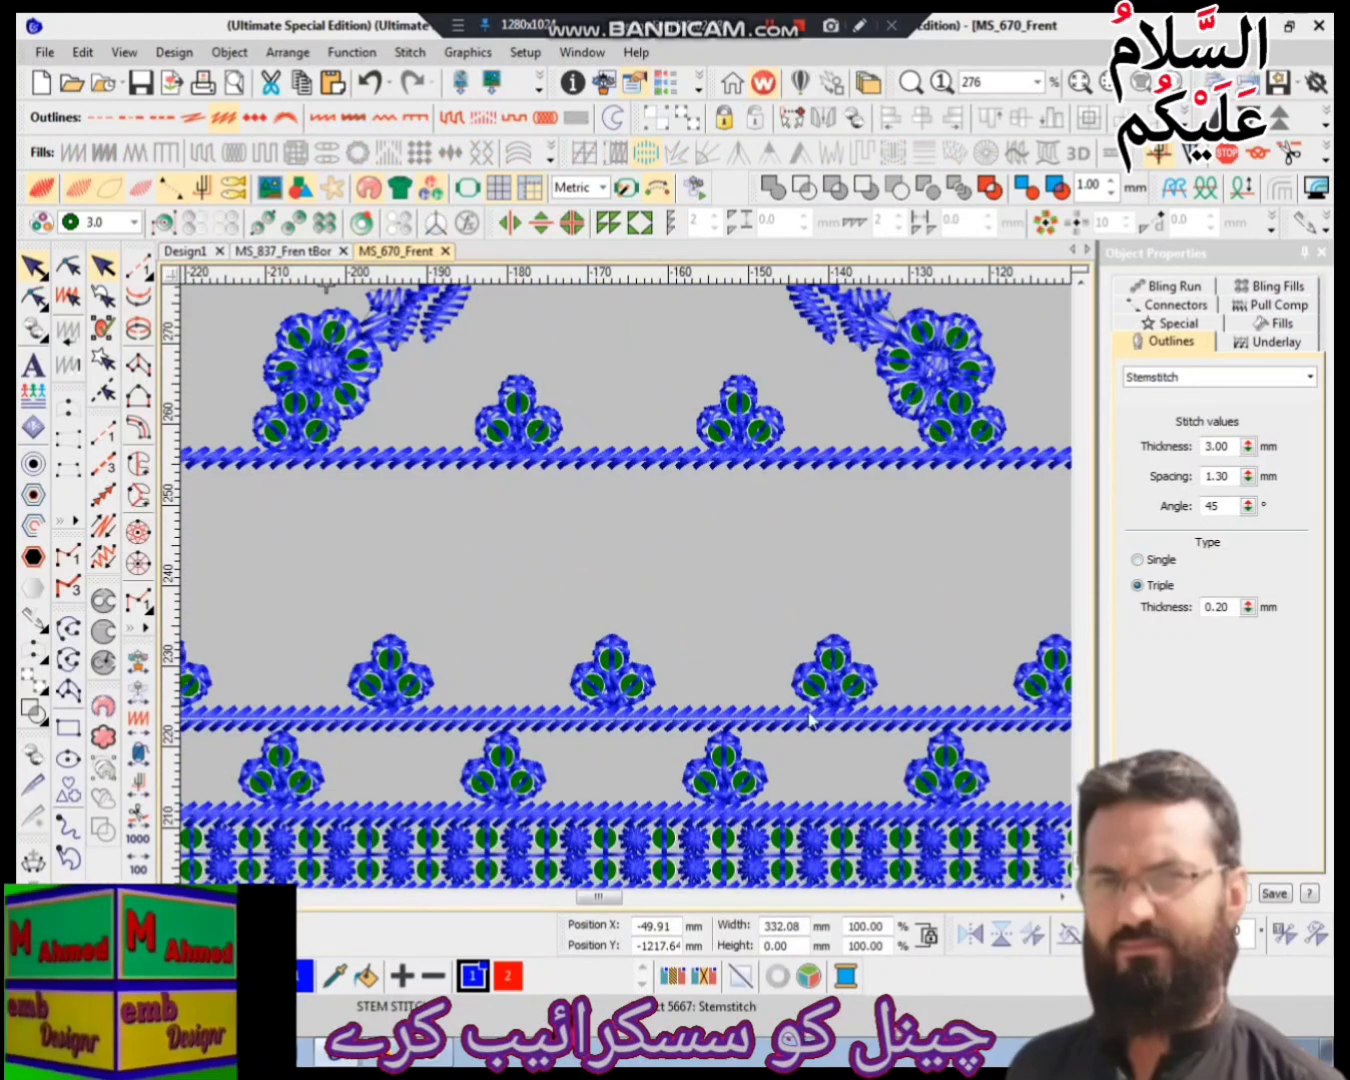
pyautogui.scroll(-2, 816, 722)
pyautogui.press('Escape')
# - Select all stemstitch objects in the design by stitch type and show only those
pyautogui.hotkey('ctrl', 'shift', 's')
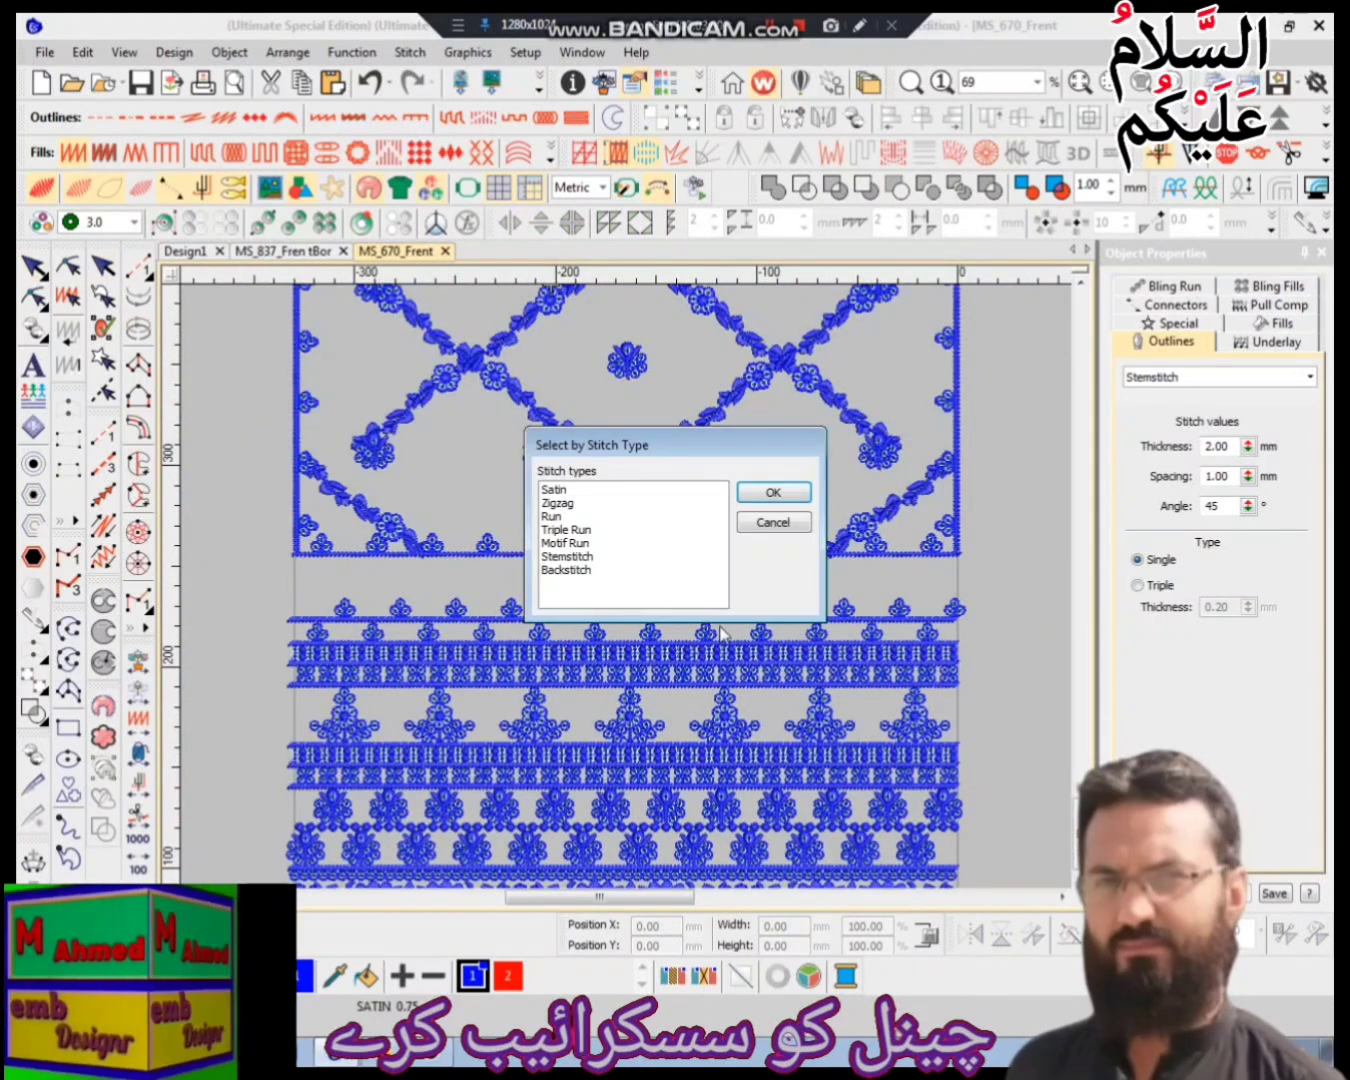
pyautogui.click(566, 556)
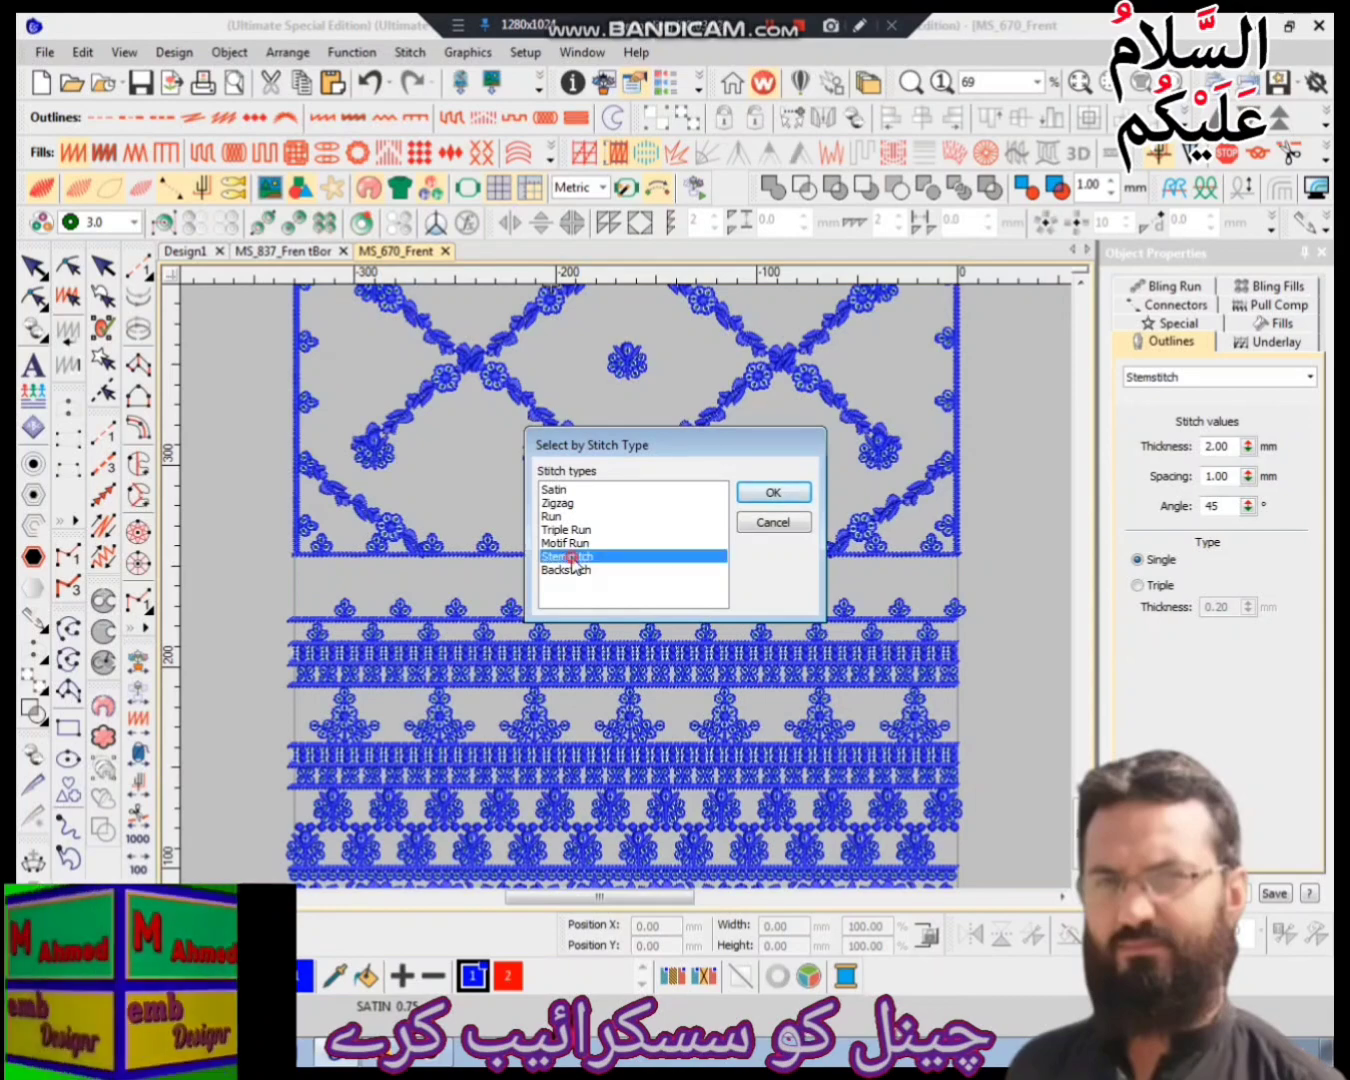
pyautogui.click(773, 492)
pyautogui.scroll(1, 763, 567)
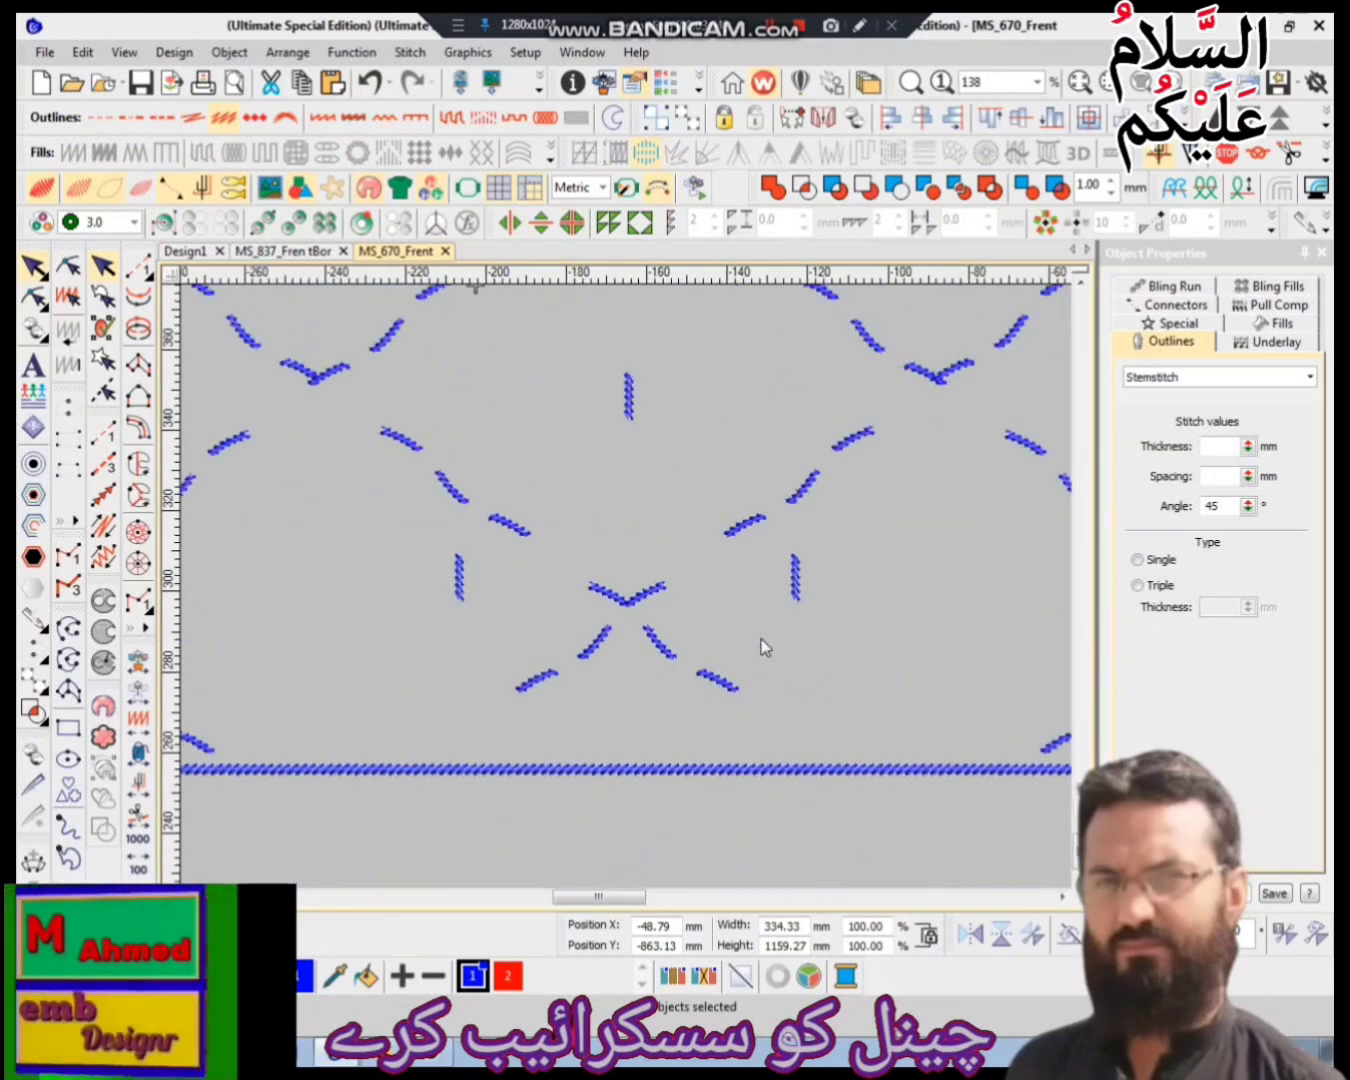
# - Examine the stemstitch properties of a lattice stem, a horizontal hem line and a short vertical stem near the scalloped edge
pyautogui.click(741, 690)
pyautogui.scroll(-5, 744, 703)
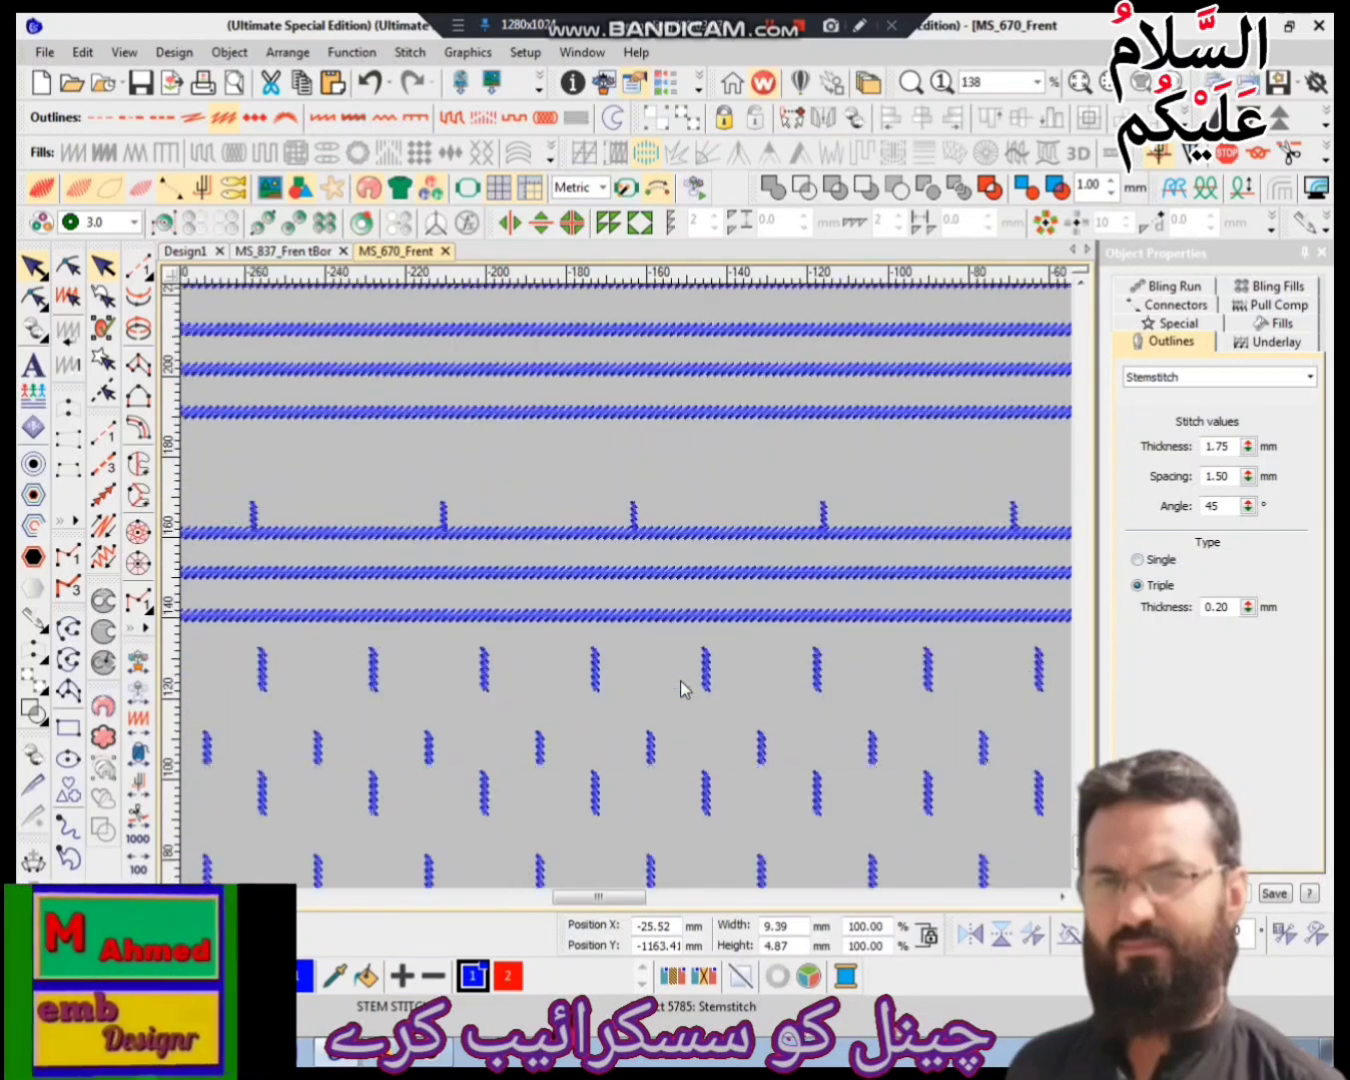
pyautogui.click(719, 534)
pyautogui.scroll(-4, 690, 670)
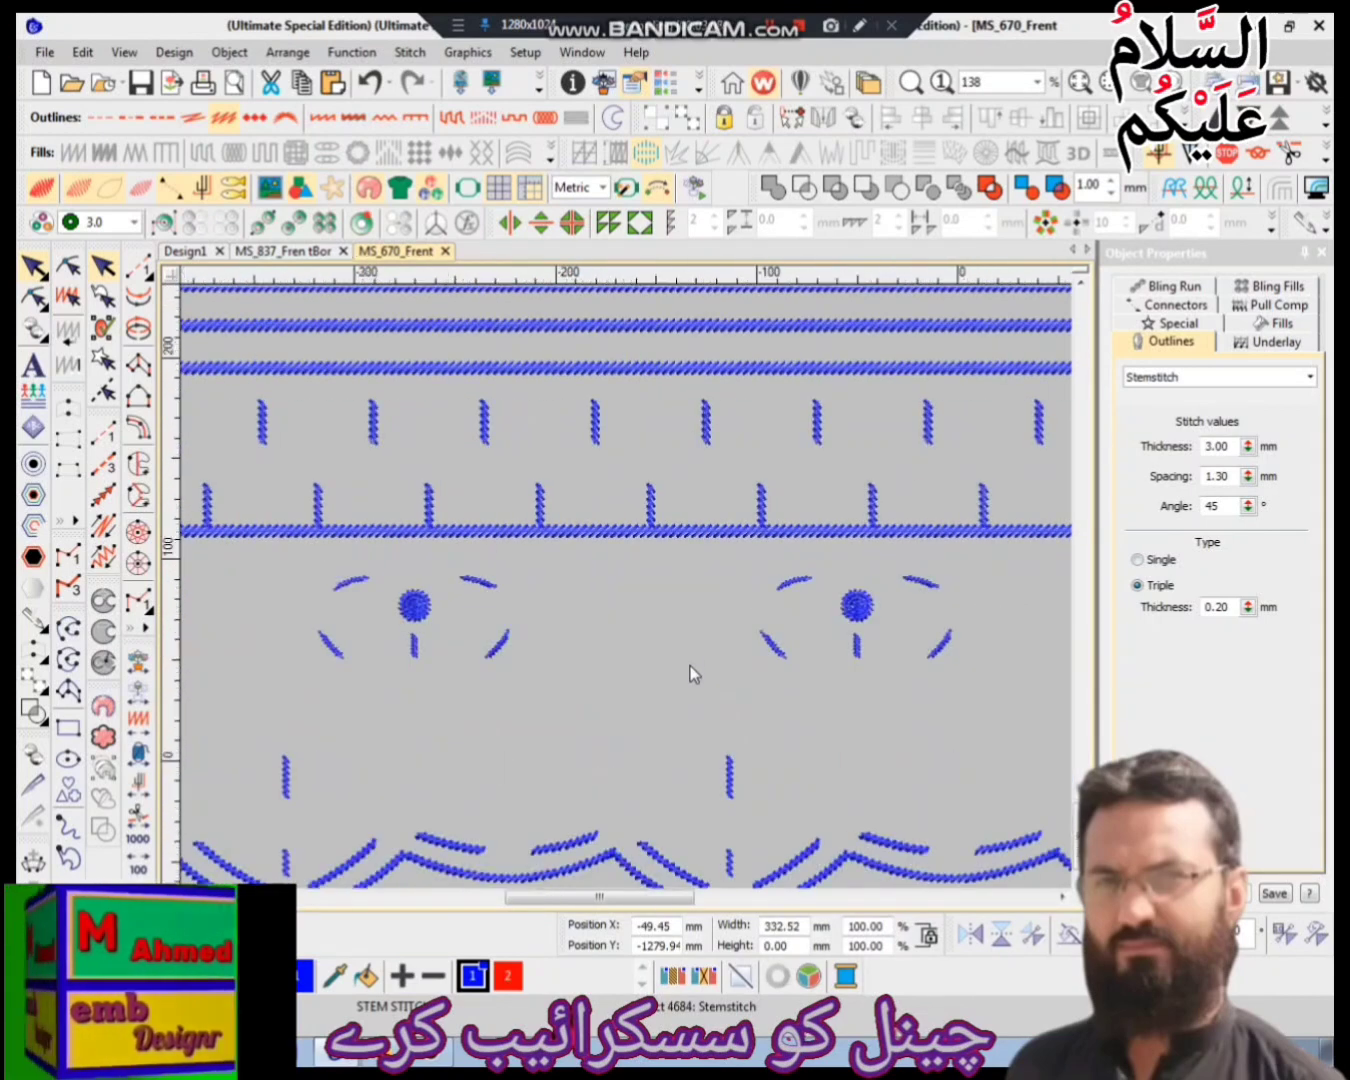
pyautogui.scroll(1, 682, 678)
pyautogui.click(840, 489)
pyautogui.scroll(-1, 835, 625)
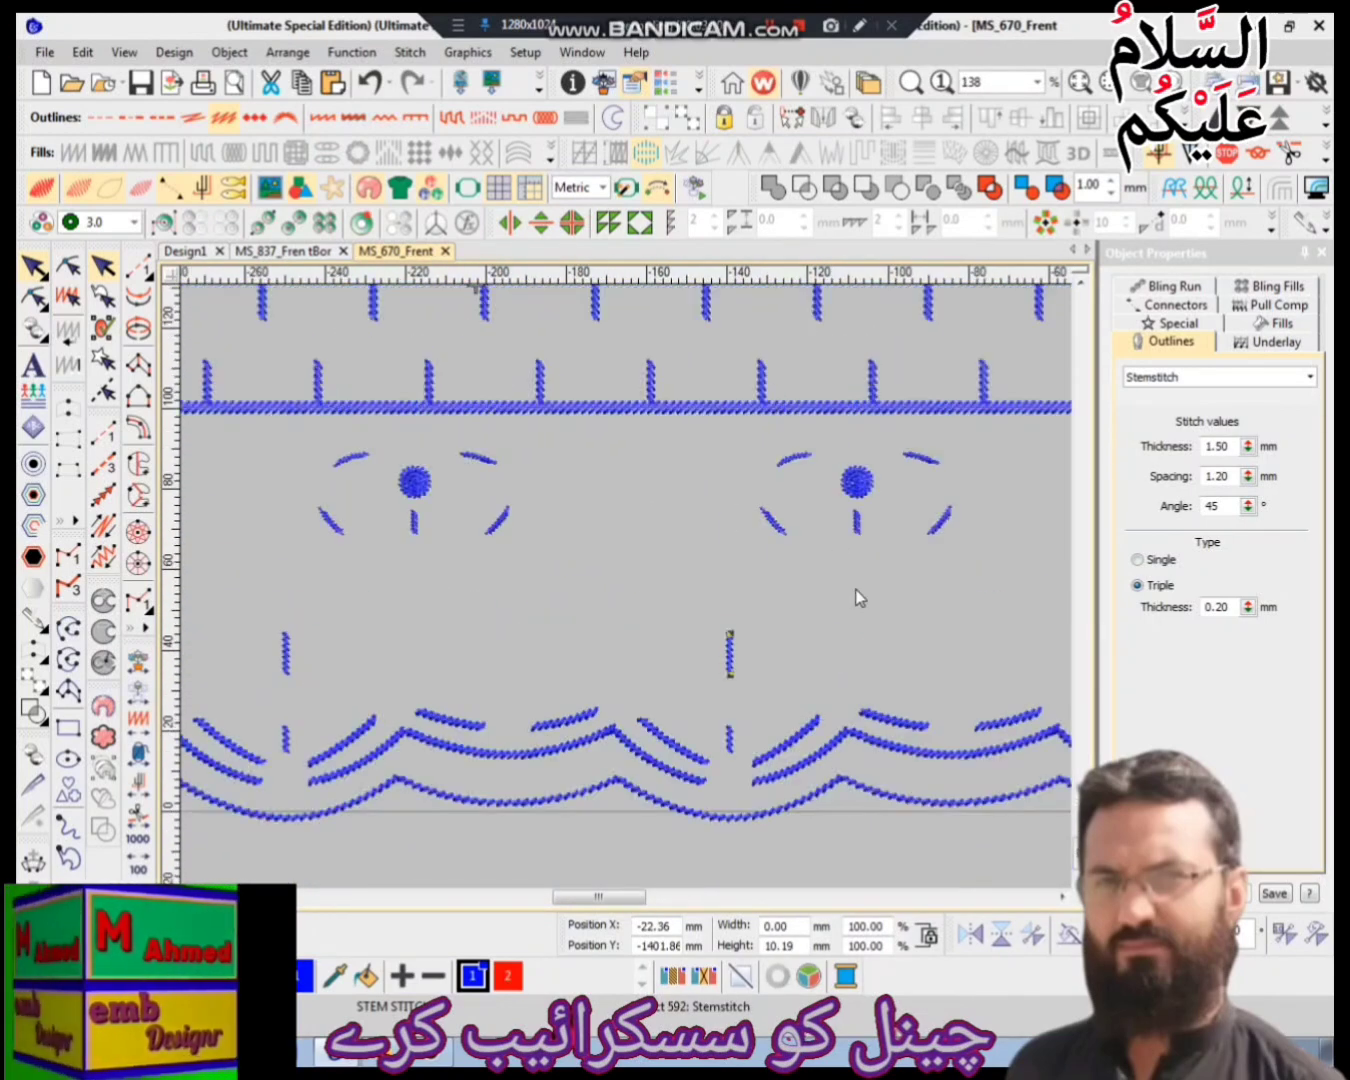
# - Select the hem's round stemstitch flower centres together and lock them against changes
pyautogui.click(857, 483)
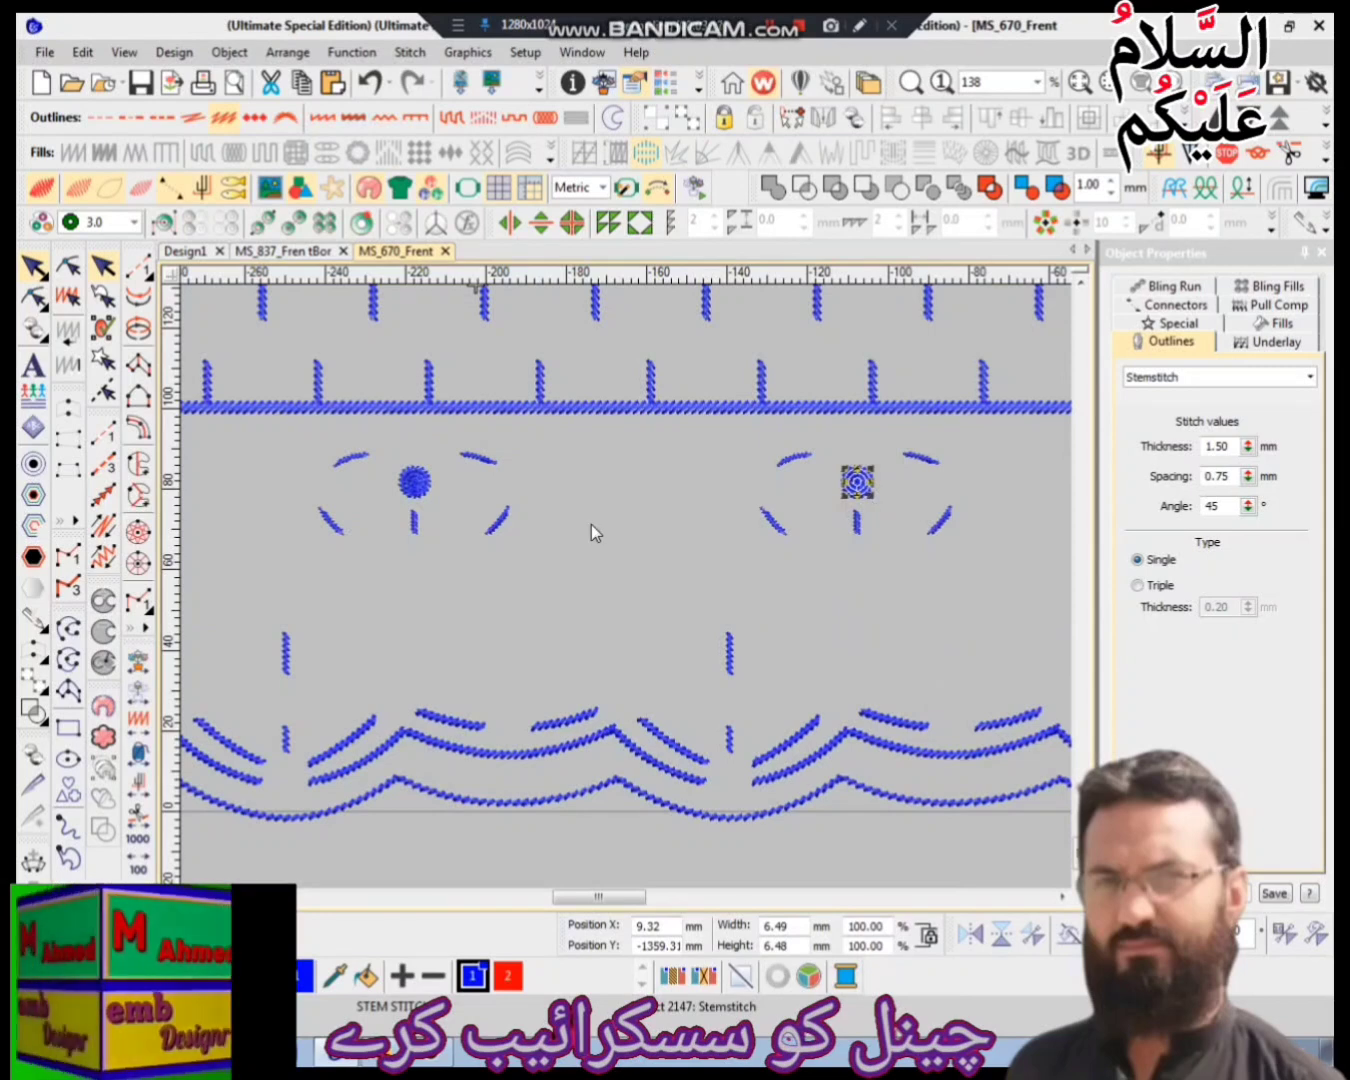
pyautogui.keyDown('ctrl'); pyautogui.click(411, 492); pyautogui.keyUp('ctrl')
pyautogui.press('z')
pyautogui.scroll(2, 650, 640)
pyautogui.scroll(-1, 621, 698)
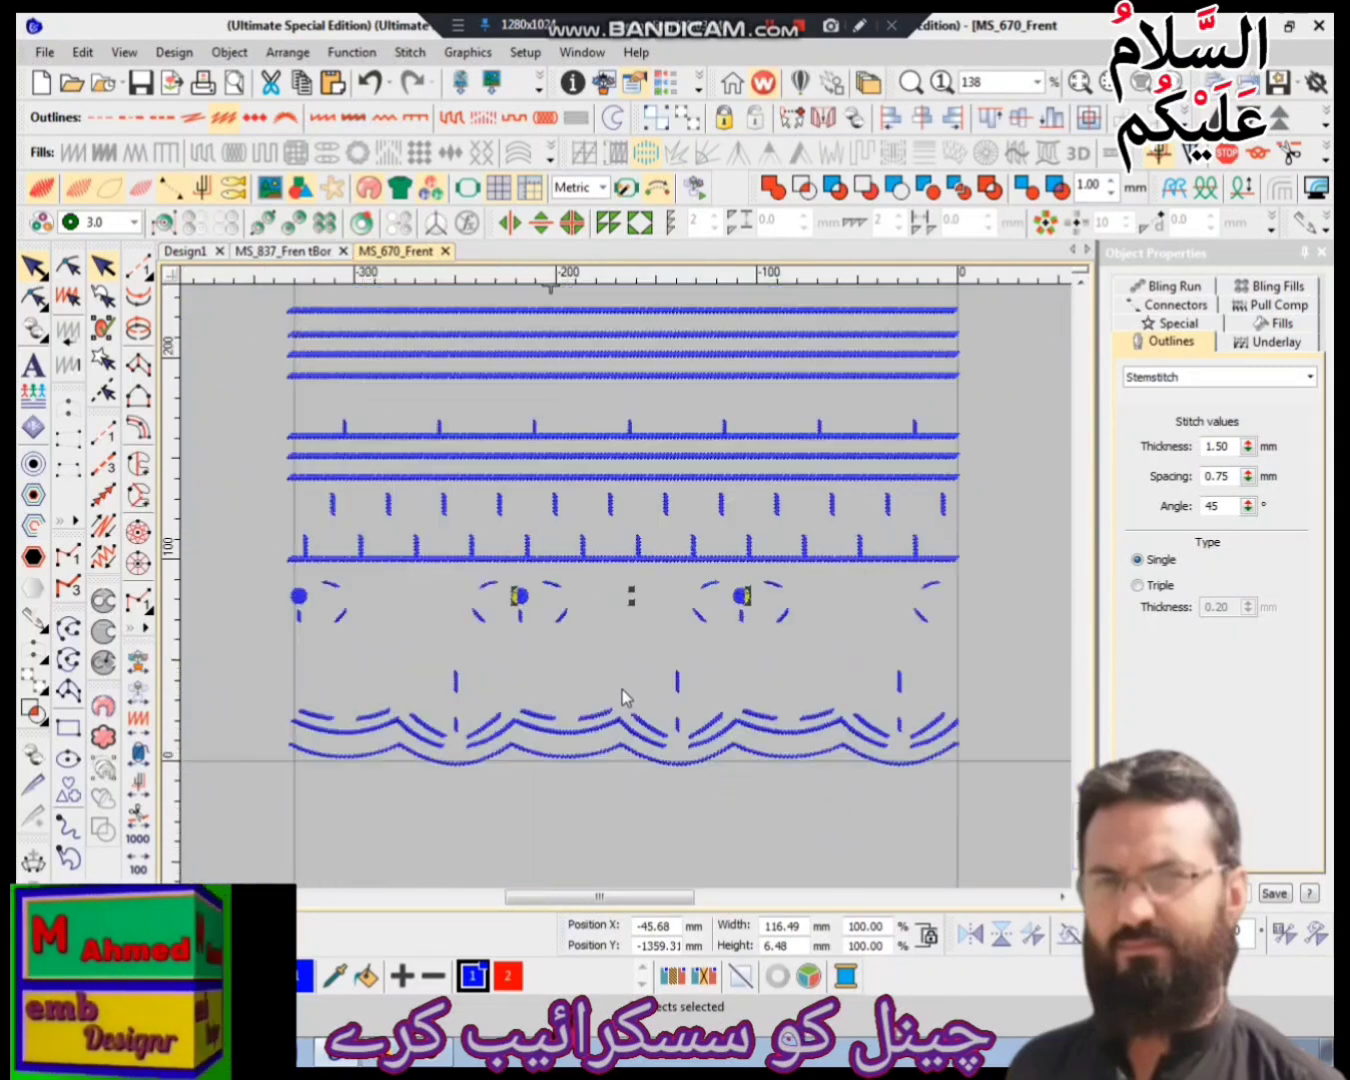
pyautogui.keyDown('ctrl'); pyautogui.click(297, 596); pyautogui.keyUp('ctrl')
pyautogui.scroll(7, 649, 728)
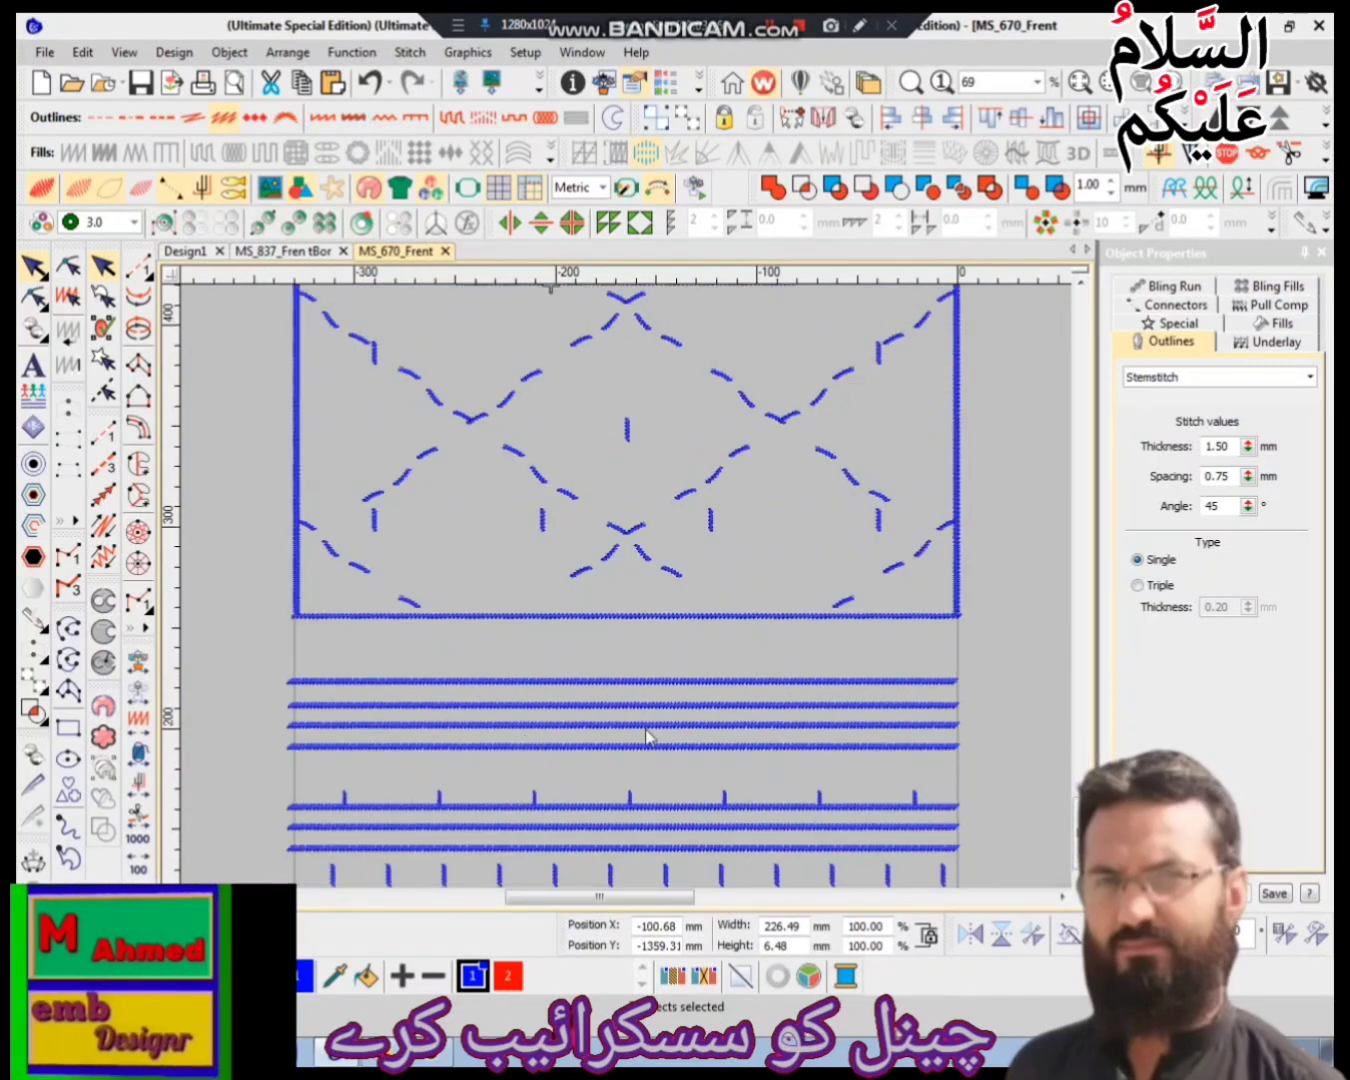
pyautogui.press('z')
pyautogui.scroll(8, 710, 731)
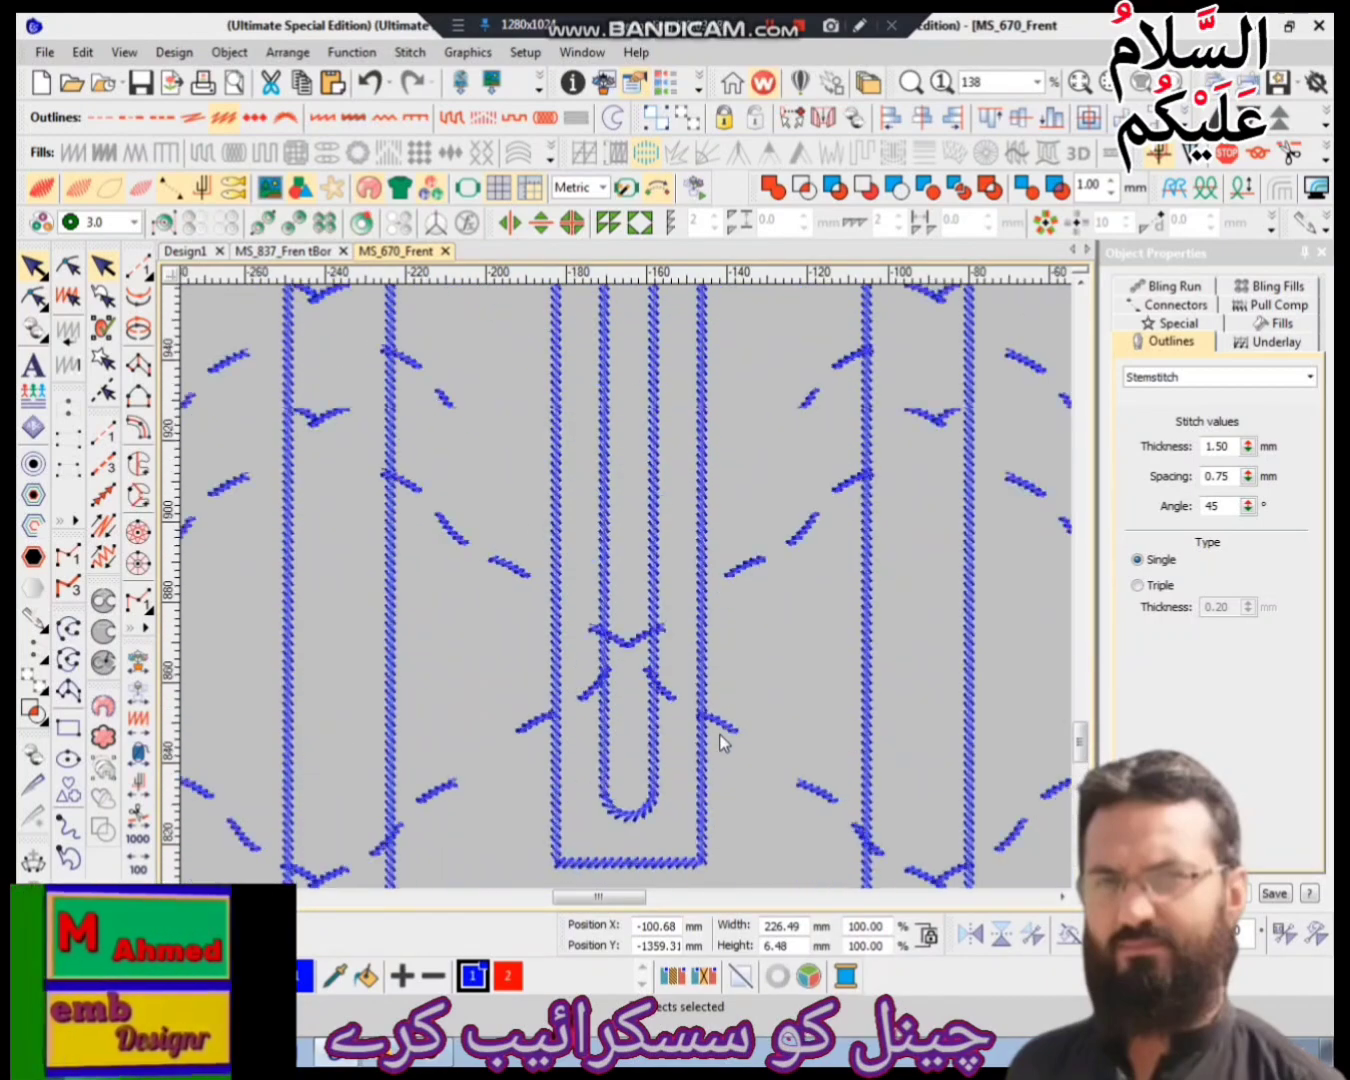
pyautogui.scroll(-1, 713, 737)
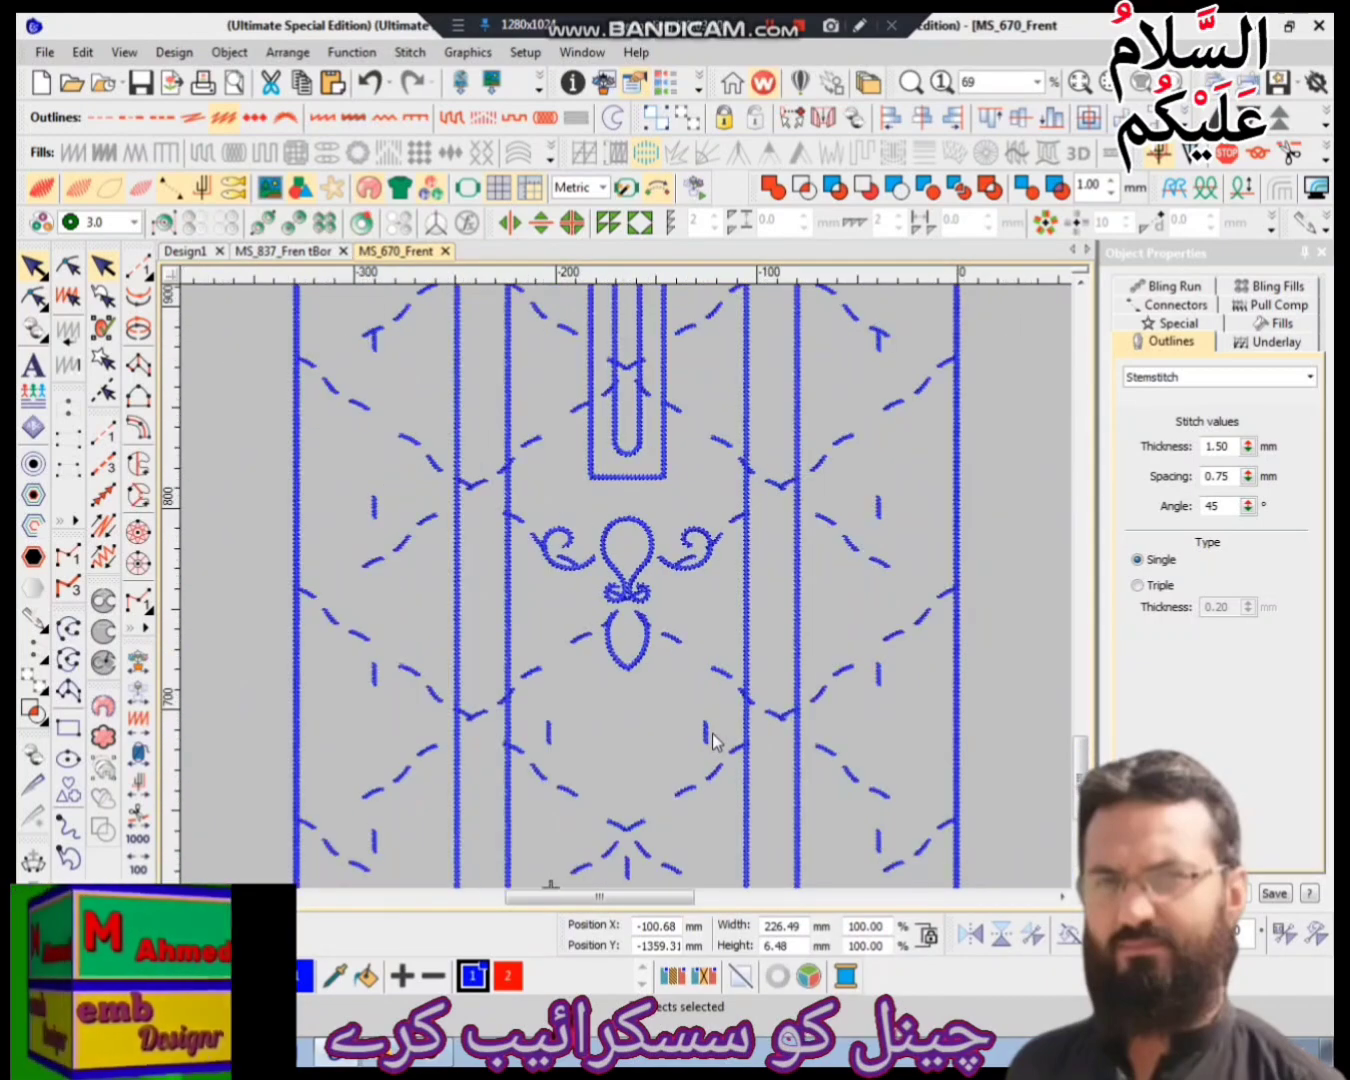
pyautogui.click(712, 741)
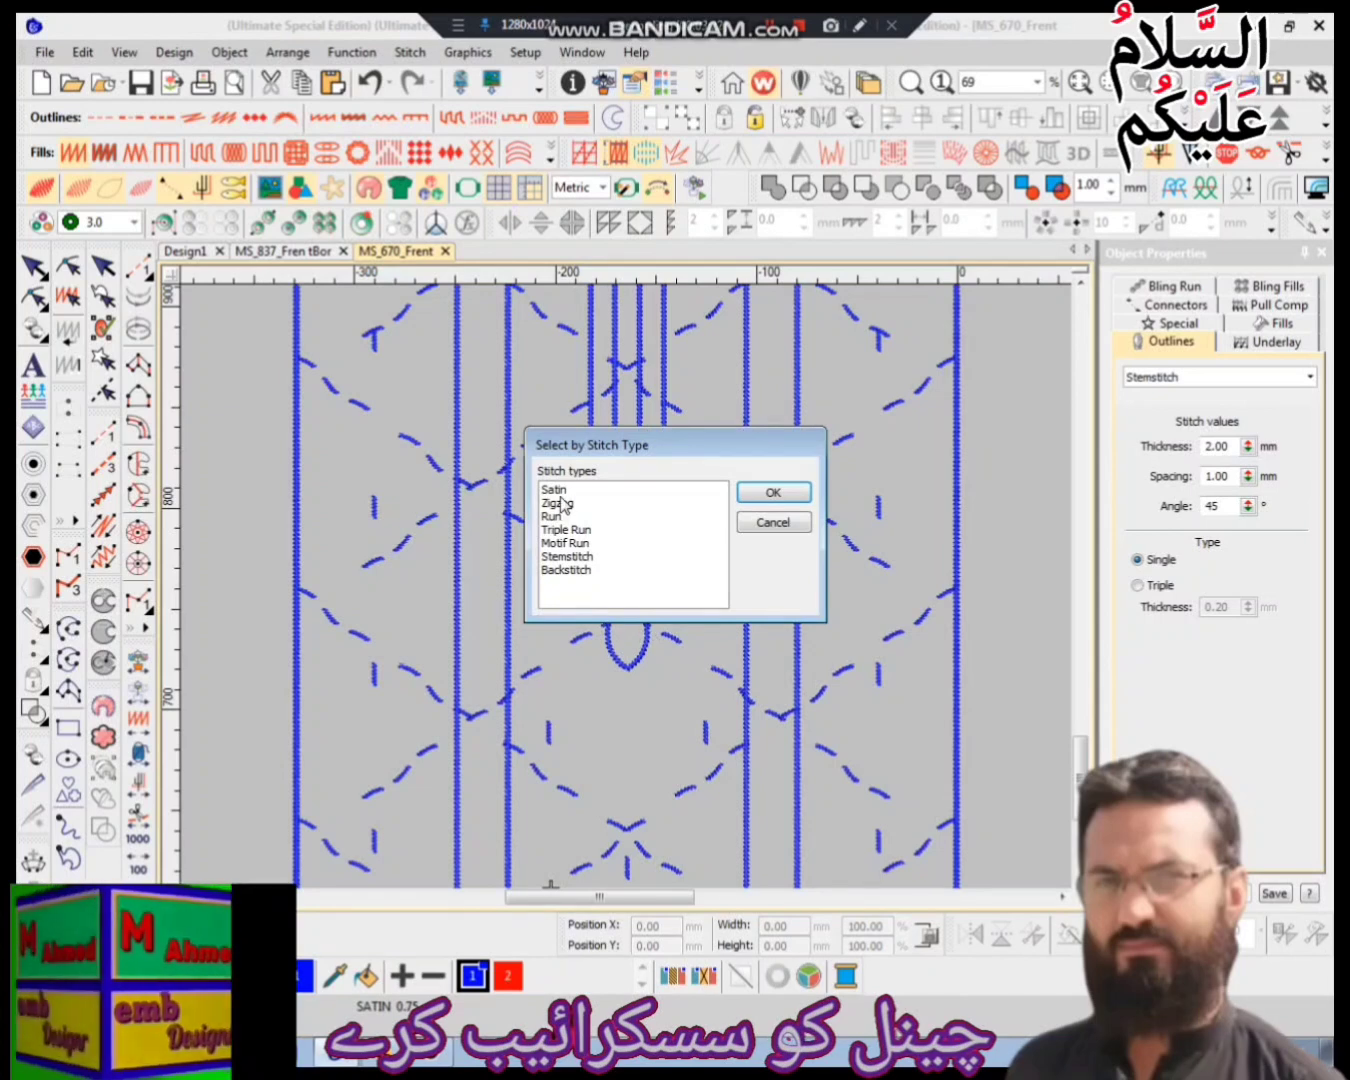
# - Select the unlocked stemstitch objects by stitch type, set their spacing to 1.50 mm and clear the selection
pyautogui.click(566, 556)
pyautogui.click(790, 493)
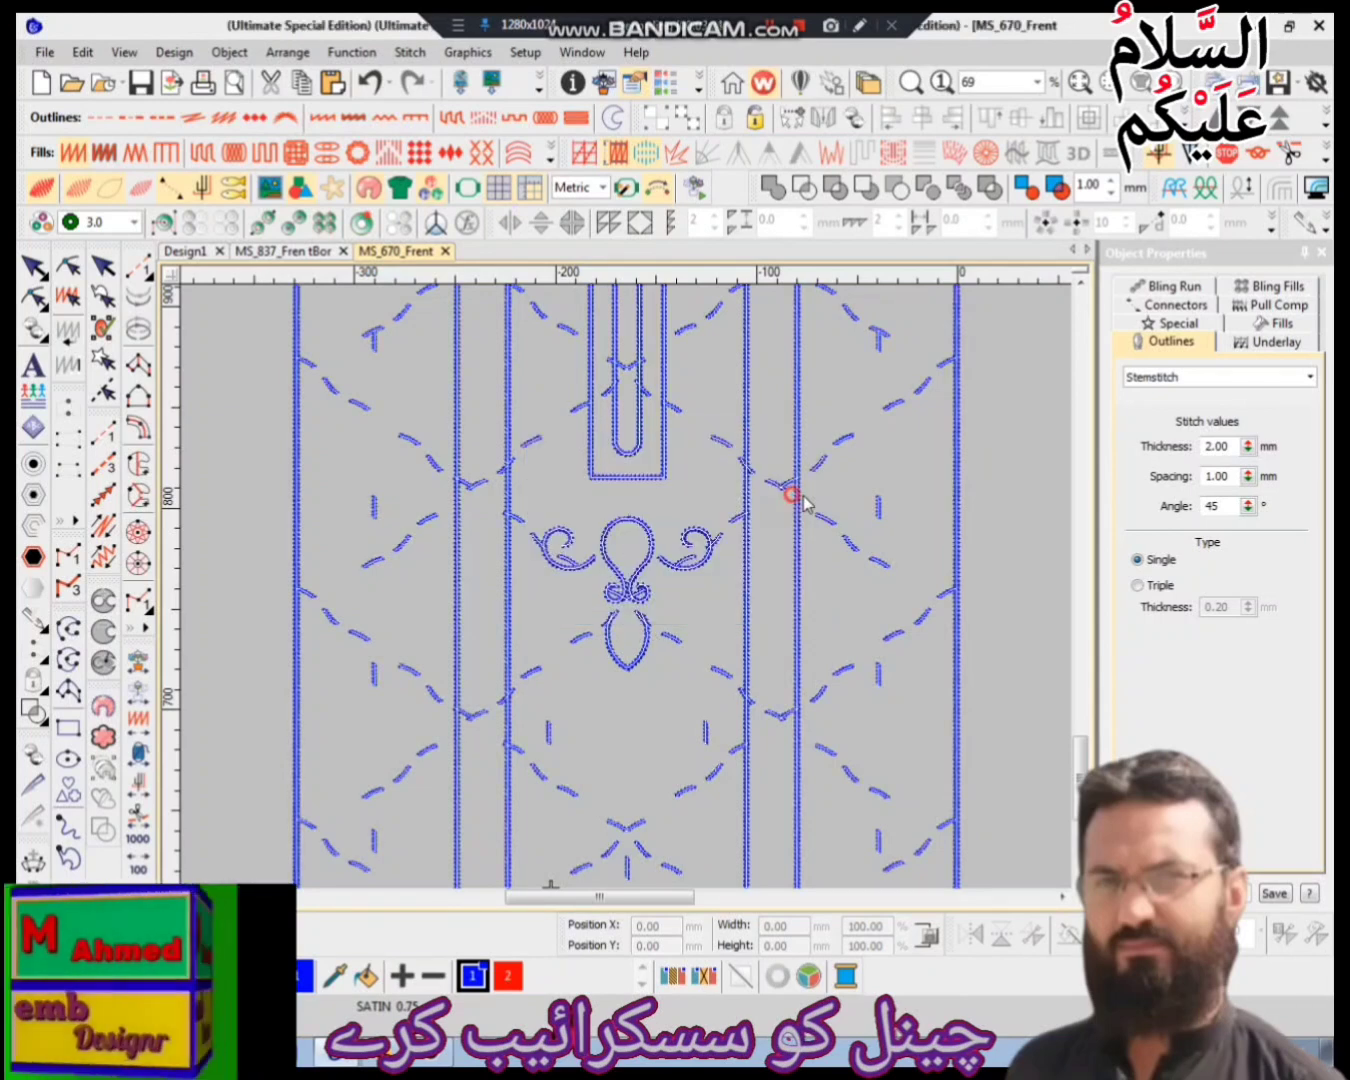
pyautogui.click(1217, 483)
pyautogui.write('1.5')
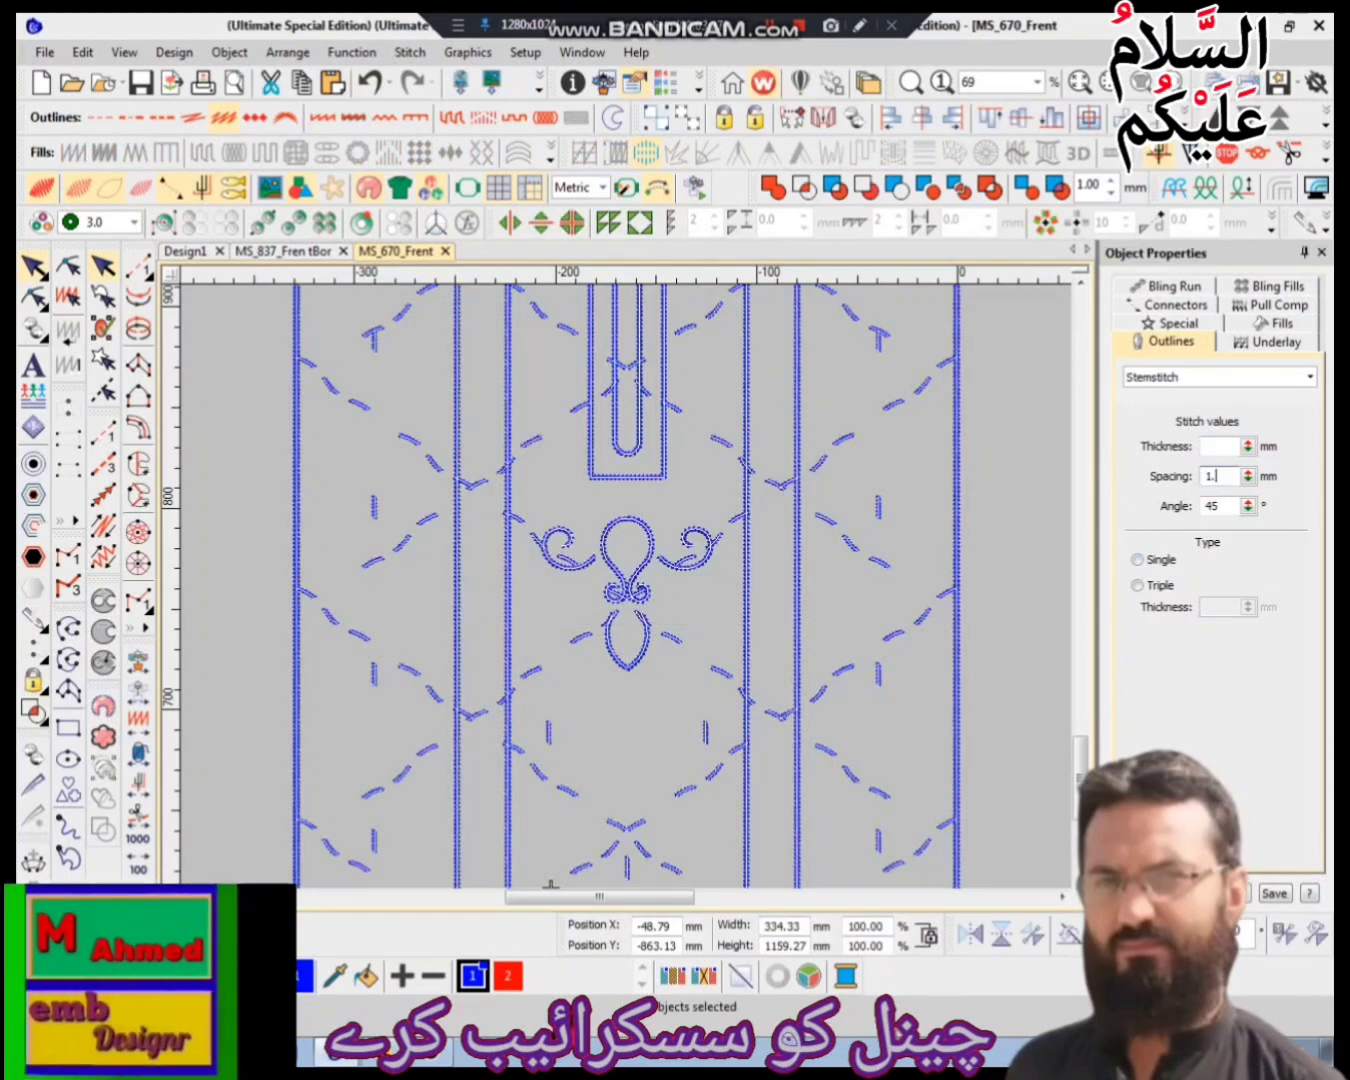
pyautogui.press('Return')
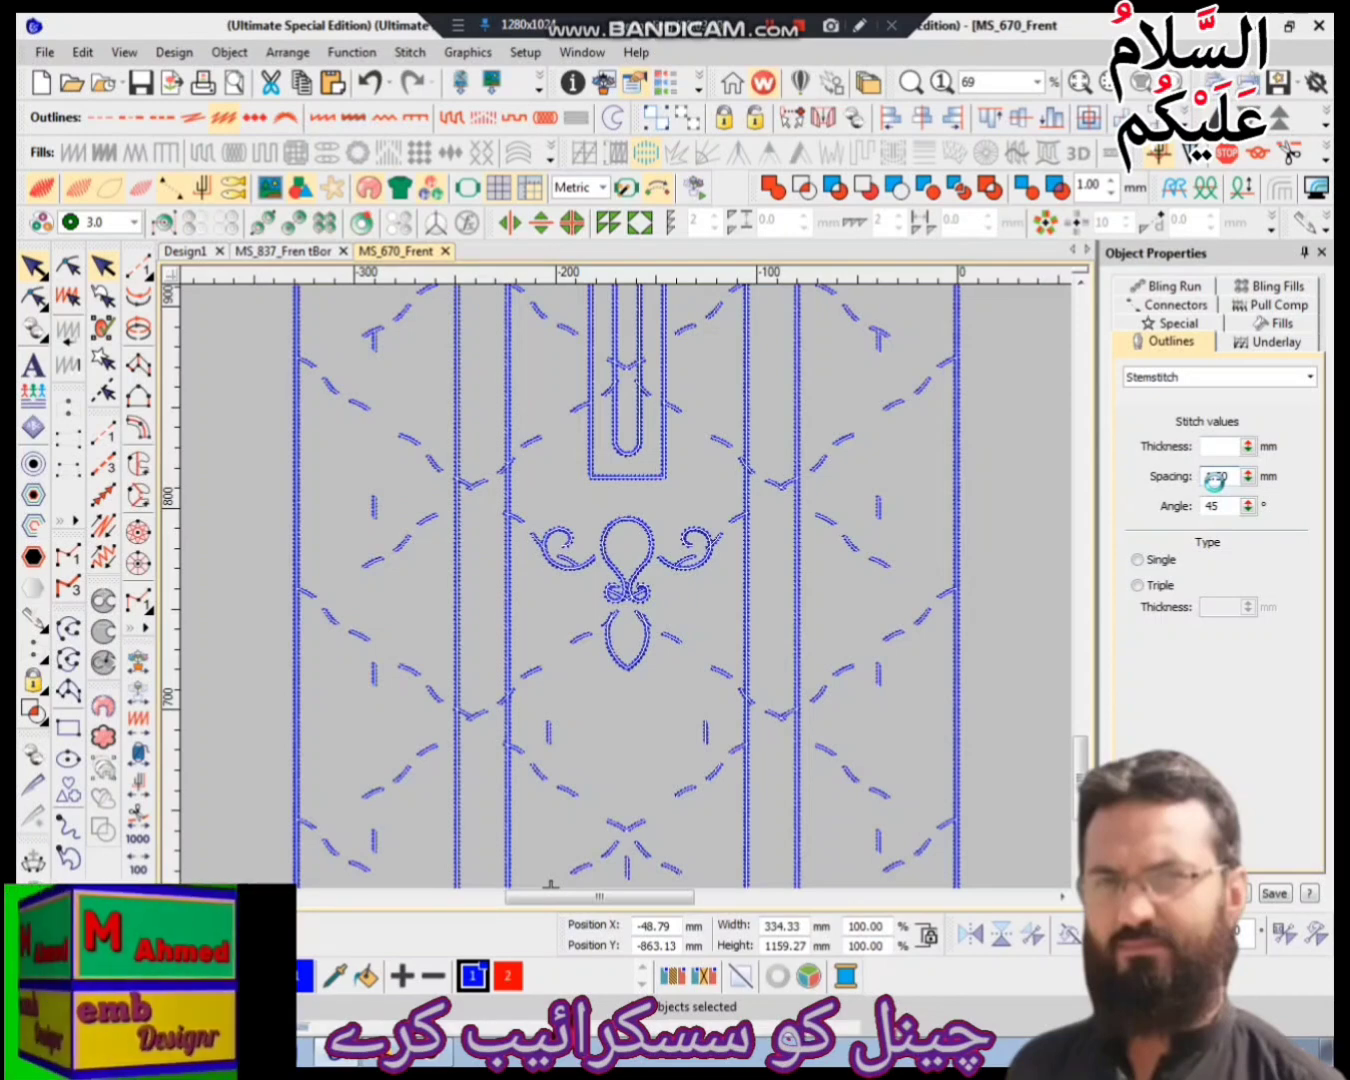
pyautogui.click(643, 727)
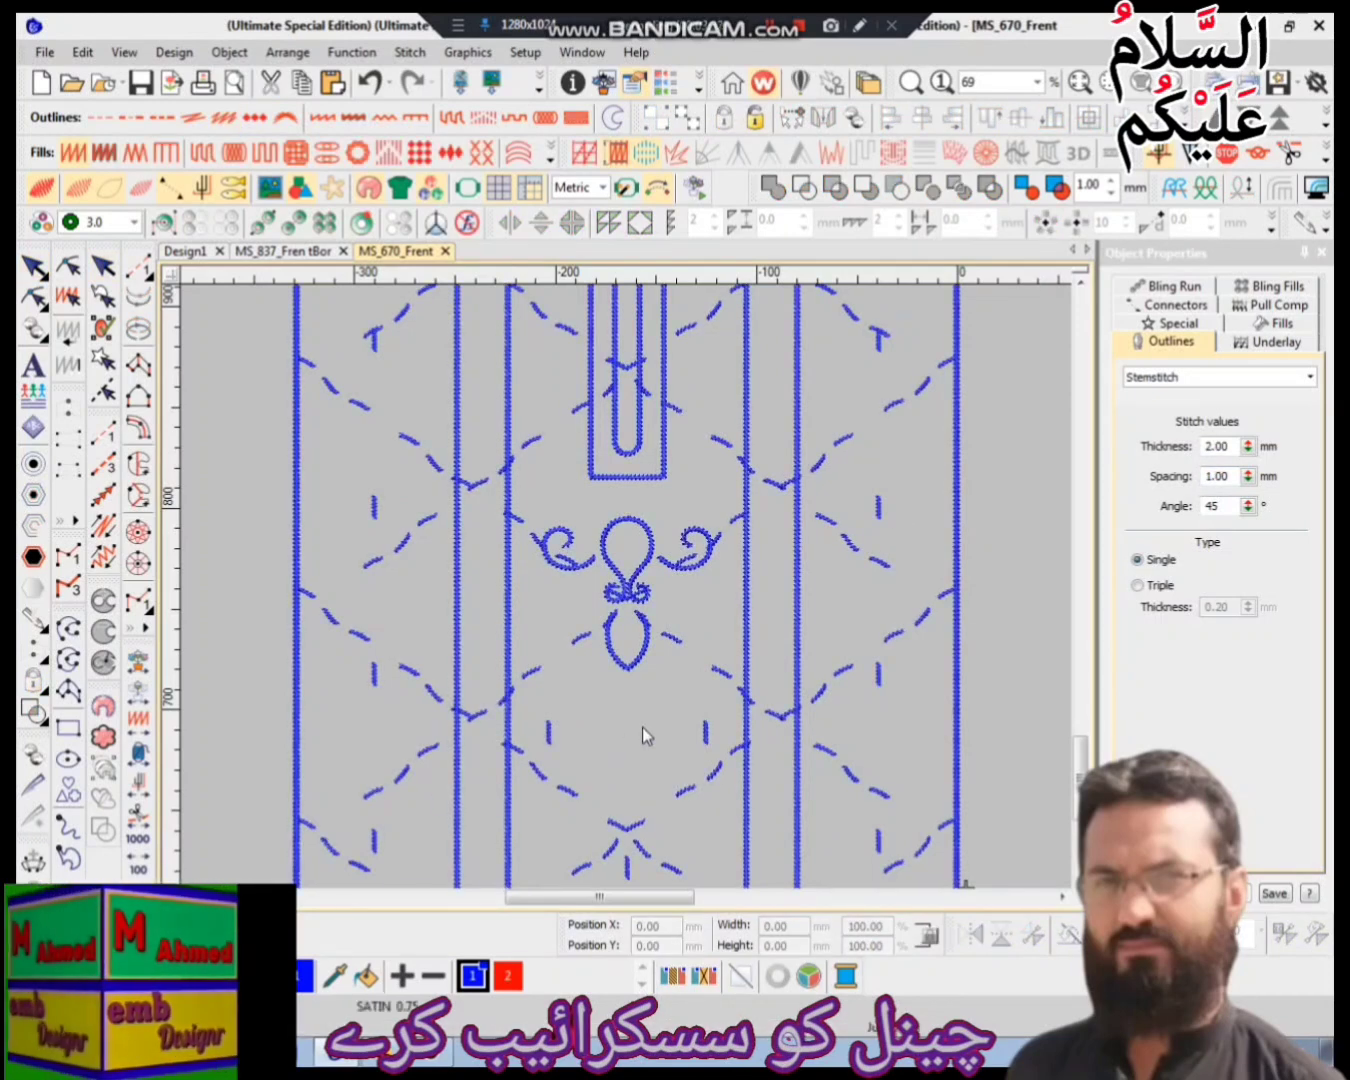
# - Show all objects again and examine the ornament below the placket up close, selecting one of its satin petals
pyautogui.press('z')
pyautogui.press('z')
pyautogui.press('z')
pyautogui.click(592, 606)
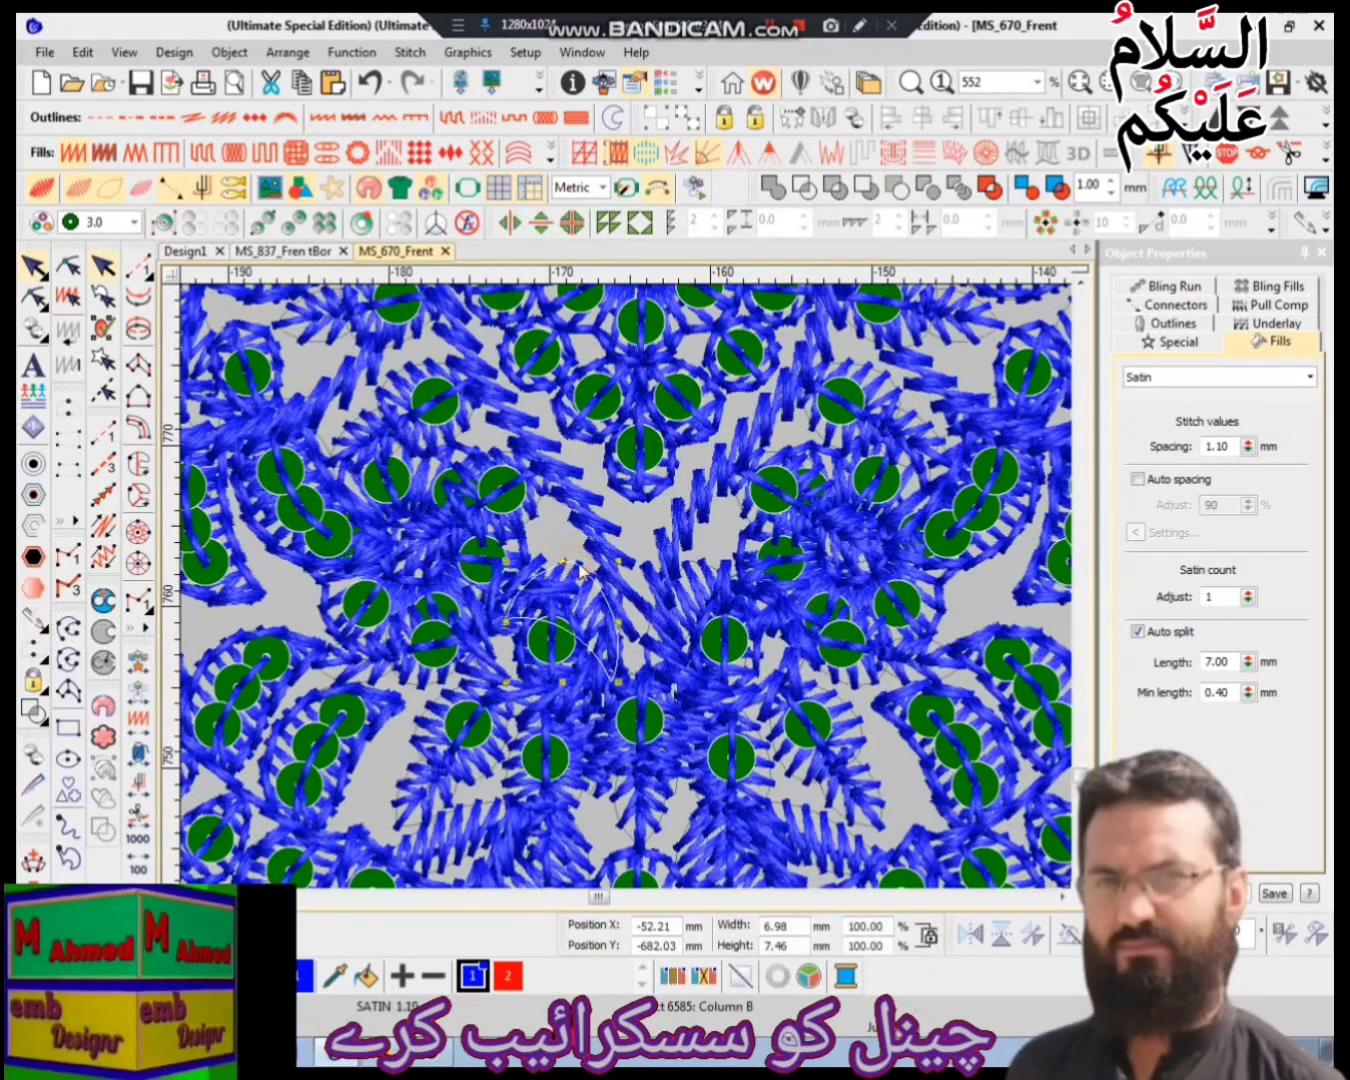
pyautogui.hotkey('shift', 'z')
pyautogui.hotkey('shift', 'z')
pyautogui.hotkey('shift', 'z')
pyautogui.click(738, 727)
# - Examine the placket's sequin bands and leaf rows up close, selecting a satin leaf in its centre to check the spacing
pyautogui.scroll(2, 739, 726)
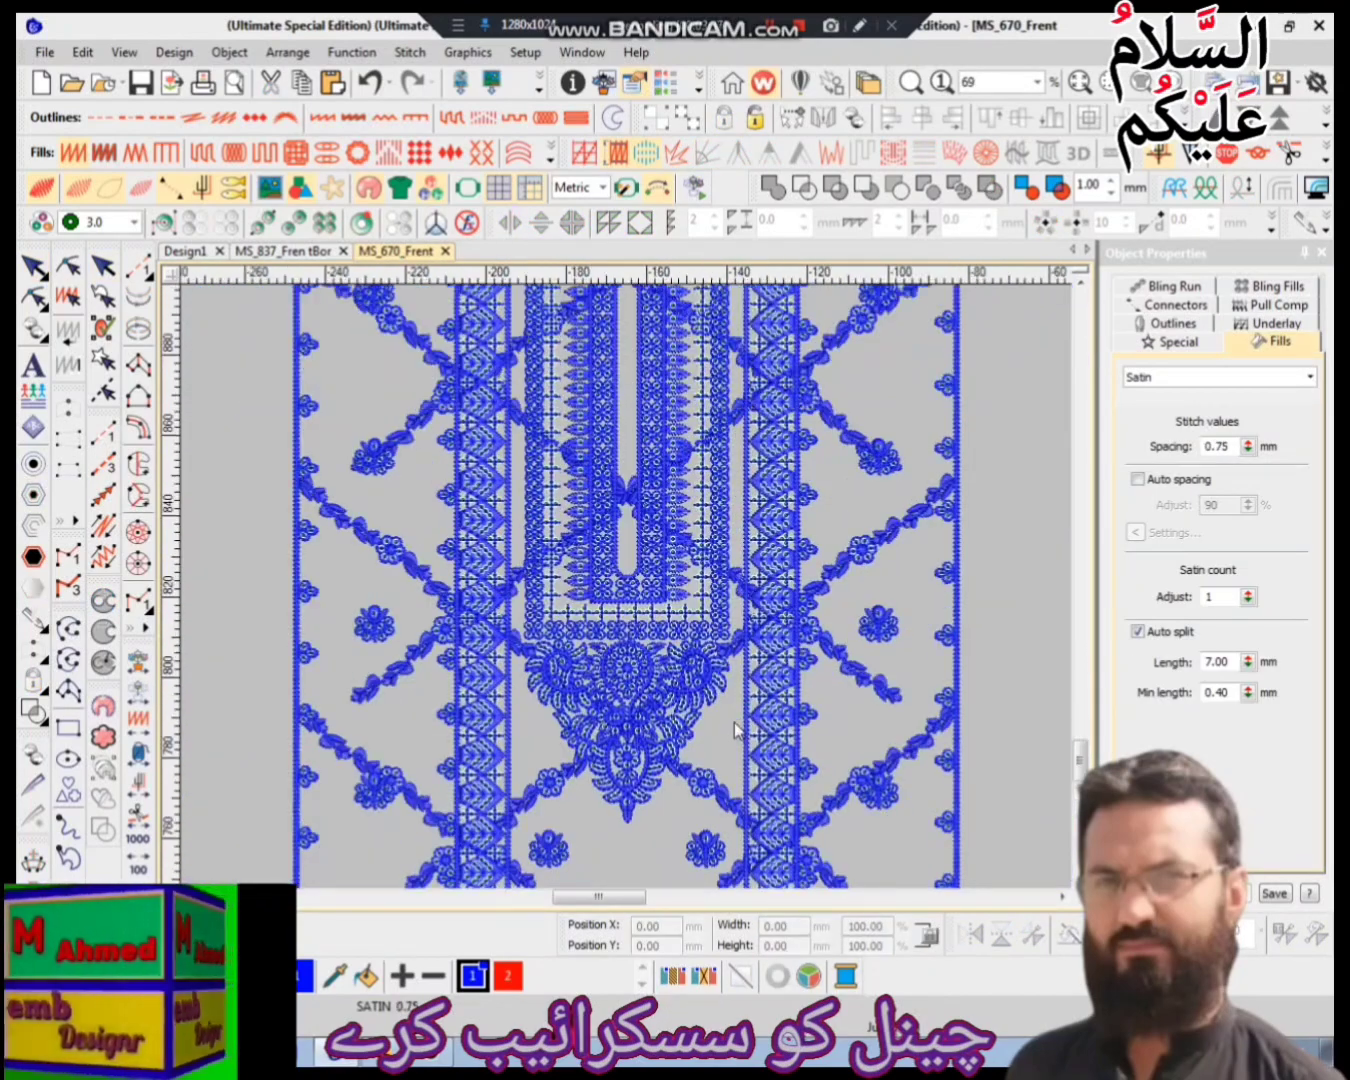
pyautogui.press('z')
pyautogui.press('z')
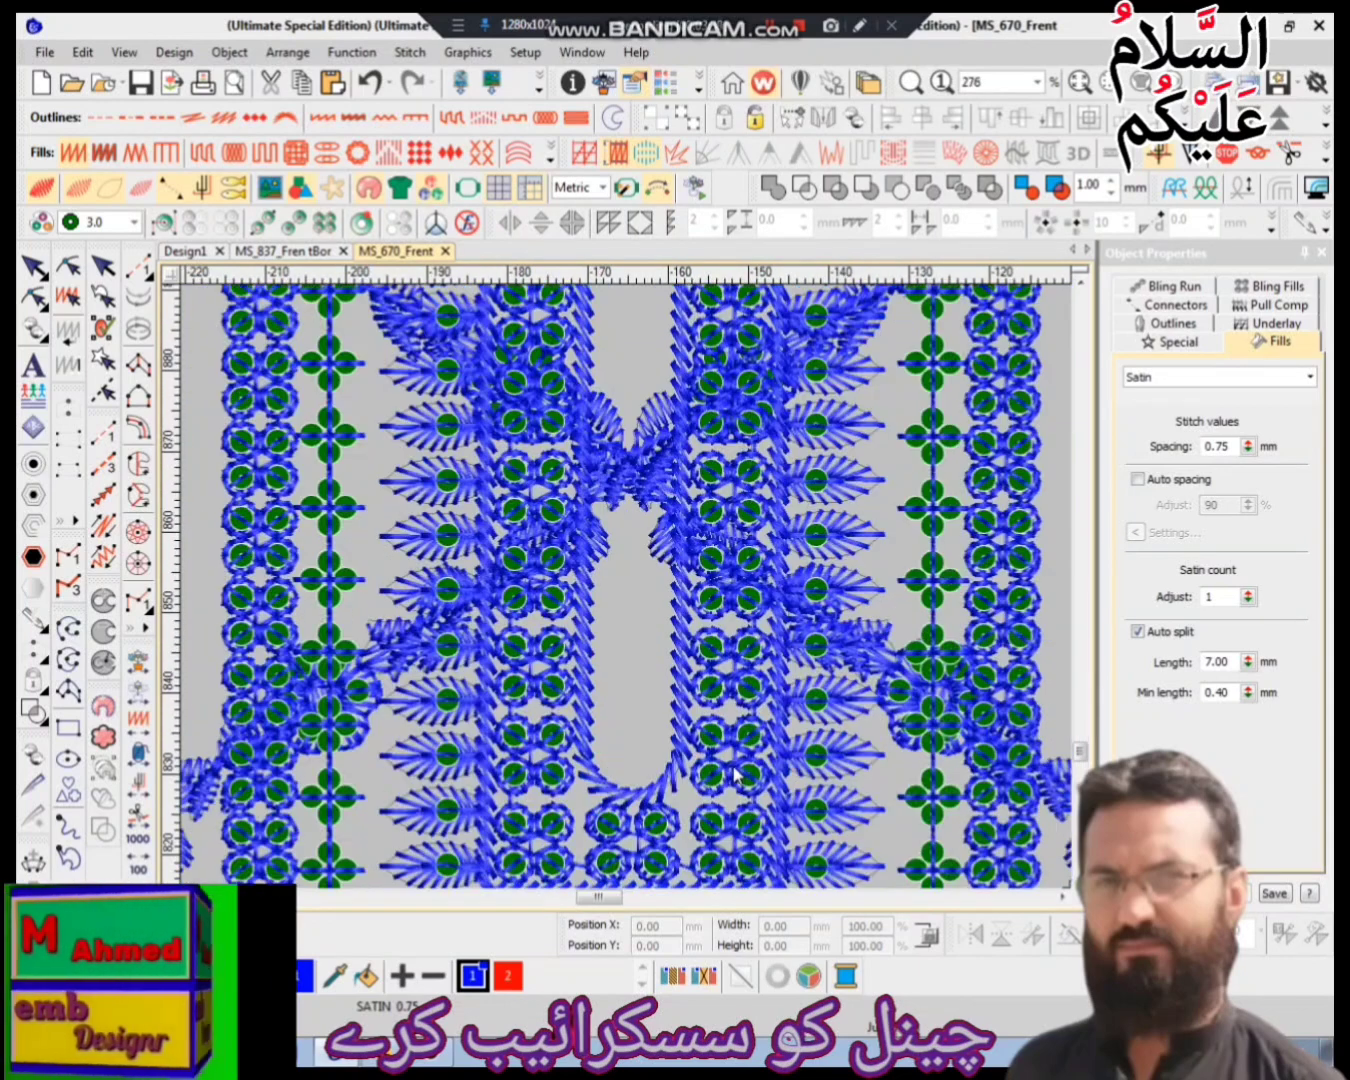
pyautogui.scroll(3, 689, 781)
pyautogui.click(634, 540)
pyautogui.click(648, 627)
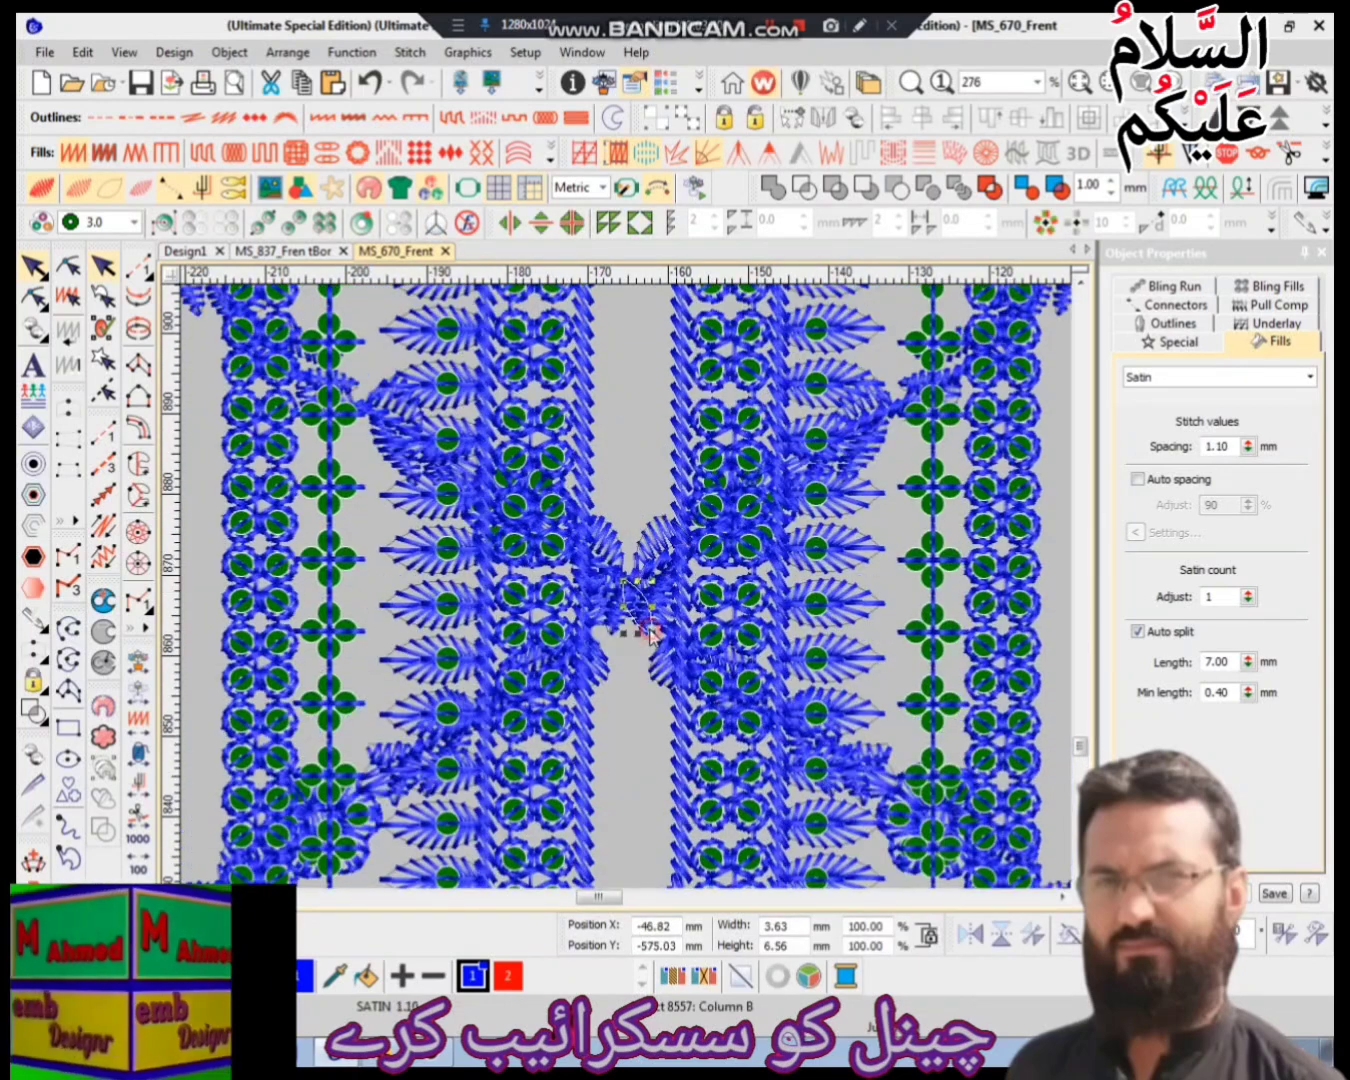
pyautogui.hotkey('shift', 'z')
pyautogui.hotkey('shift', 'z')
pyautogui.hotkey('shift', 'z')
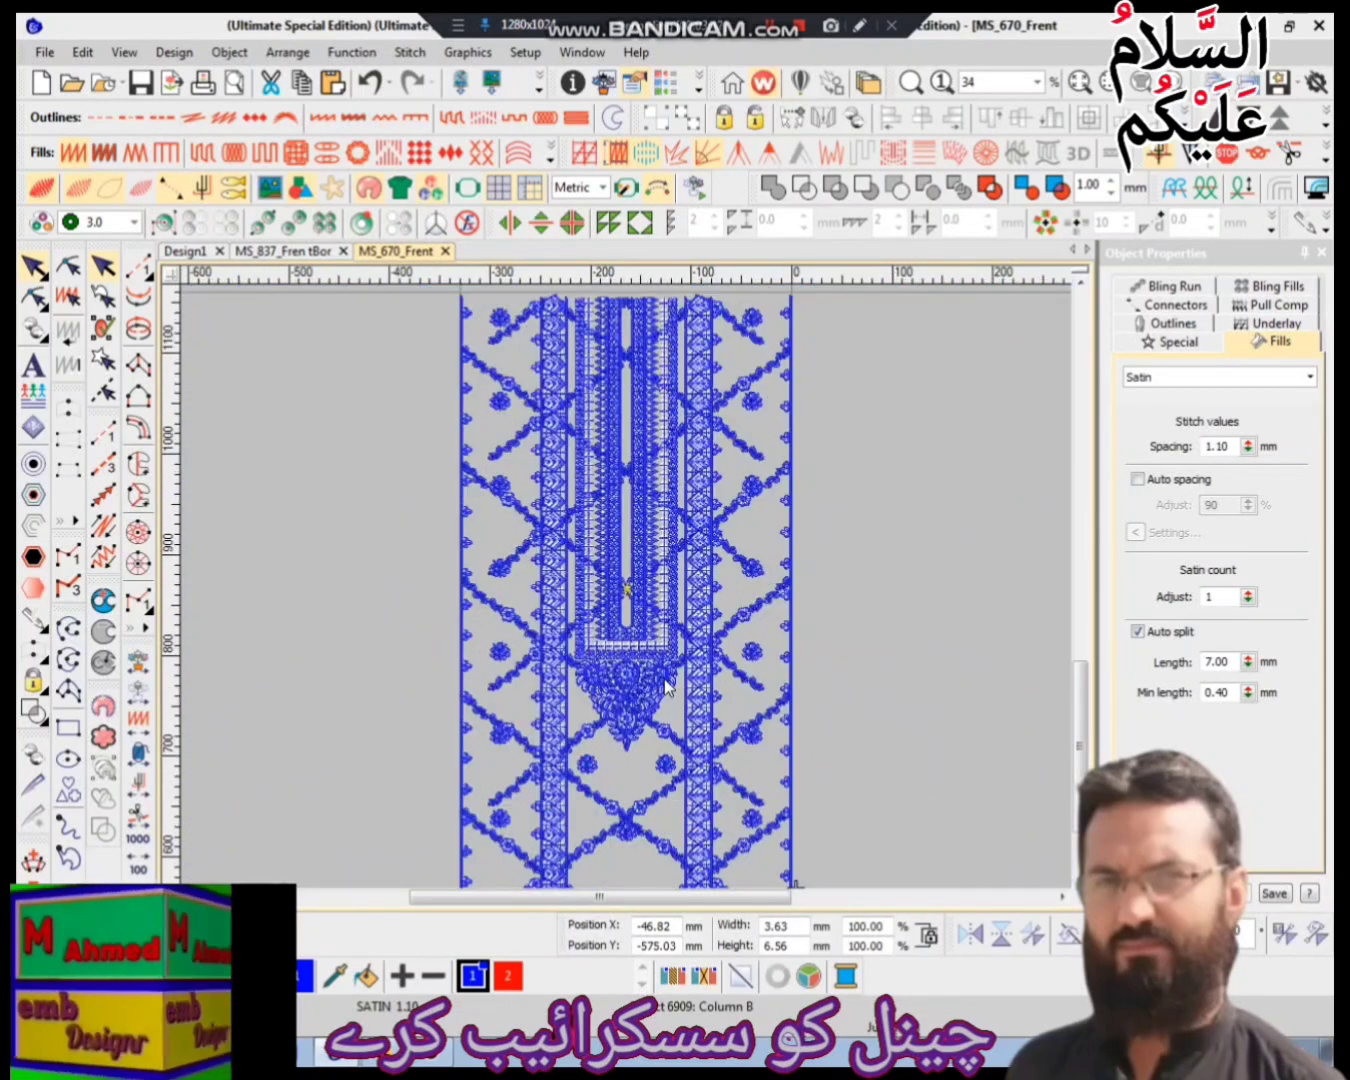
# - Examine the hem's flower rows and sequin bands up close, then clear the selection
pyautogui.scroll(-5, 668, 684)
pyautogui.press('z')
pyautogui.press('z')
pyautogui.press('z')
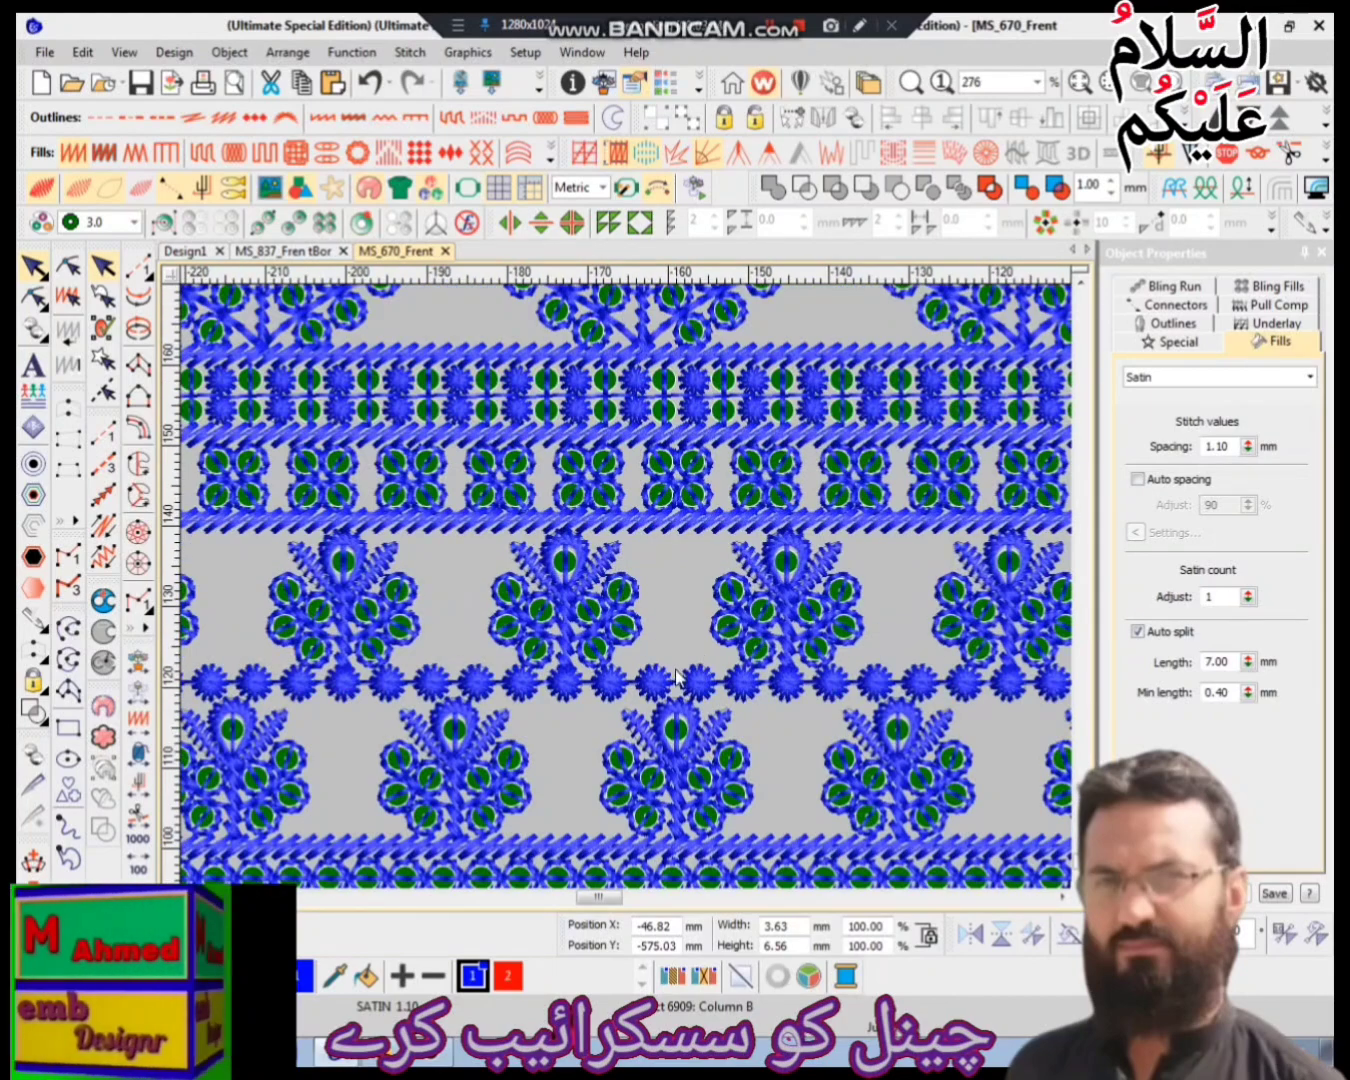
pyautogui.click(666, 681)
pyautogui.hotkey('shift', 'z')
pyautogui.press('Escape')
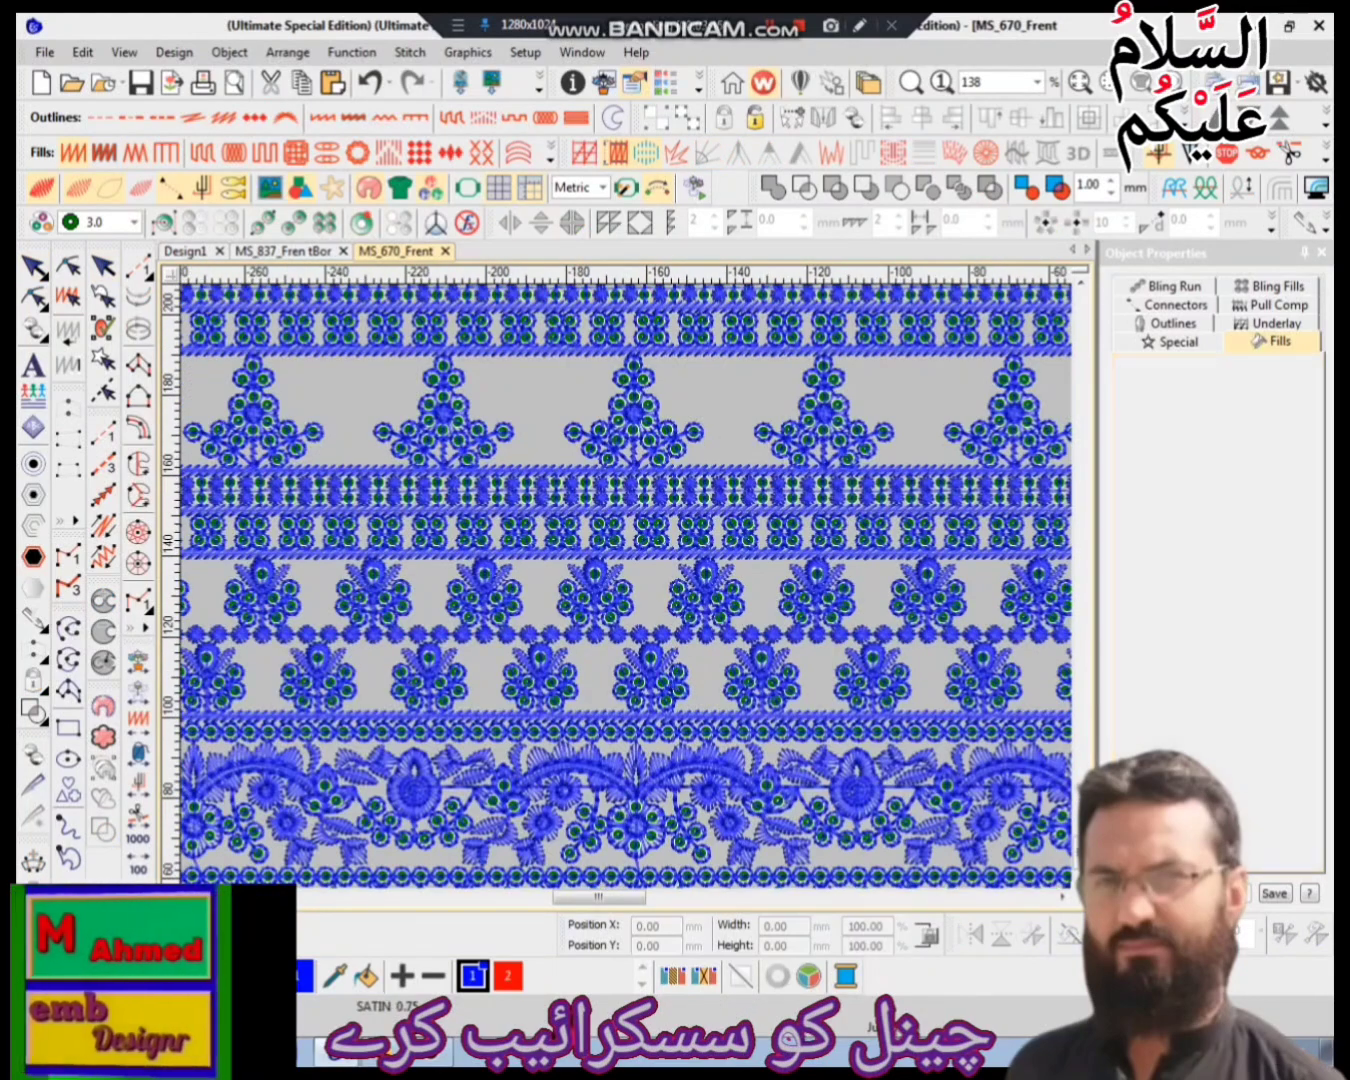
# - Select all zigzag objects by stitch type and set their fill spacing to 1.20 mm
pyautogui.hotkey('ctrl', 'shift', 's')
pyautogui.click(563, 503)
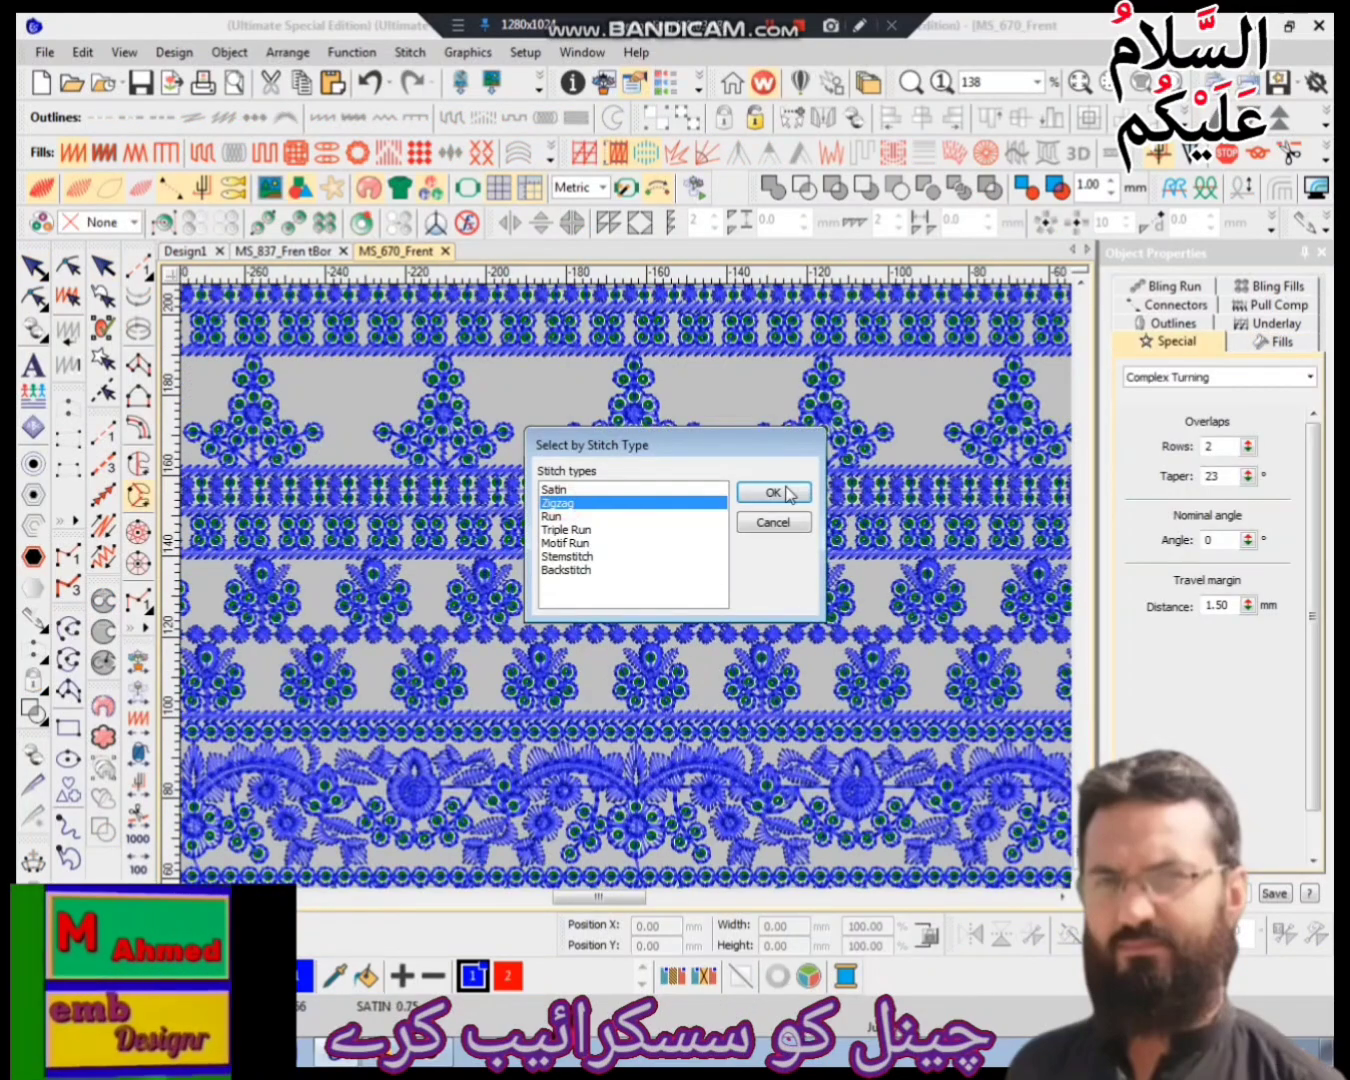
pyautogui.click(775, 492)
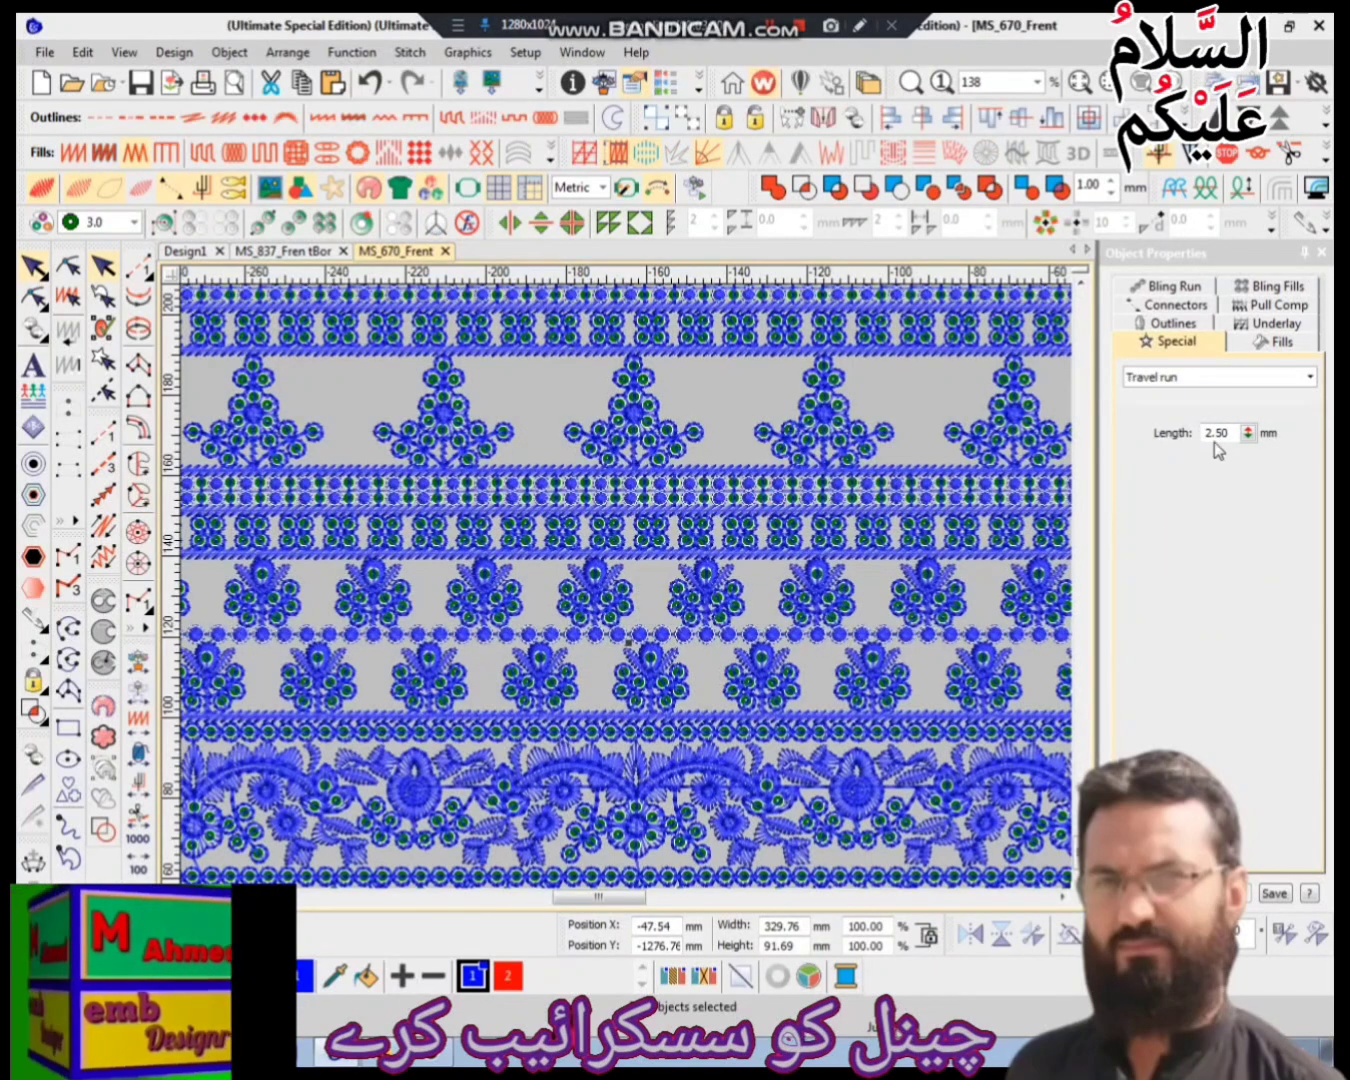
pyautogui.click(1262, 350)
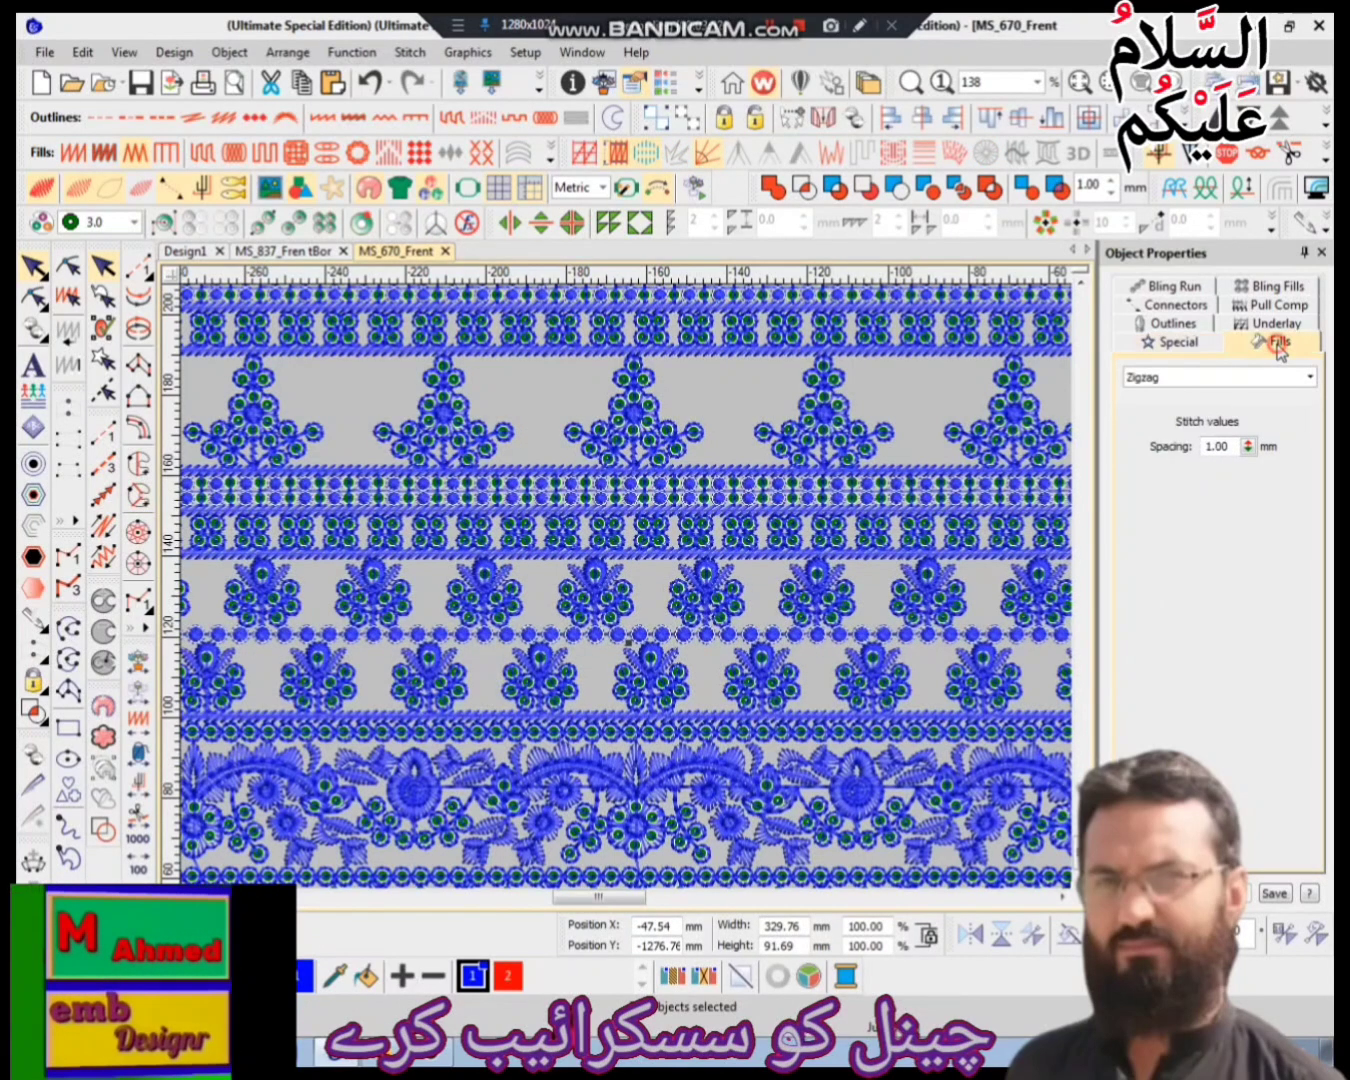
pyautogui.doubleClick(1224, 447)
pyautogui.write('1.20')
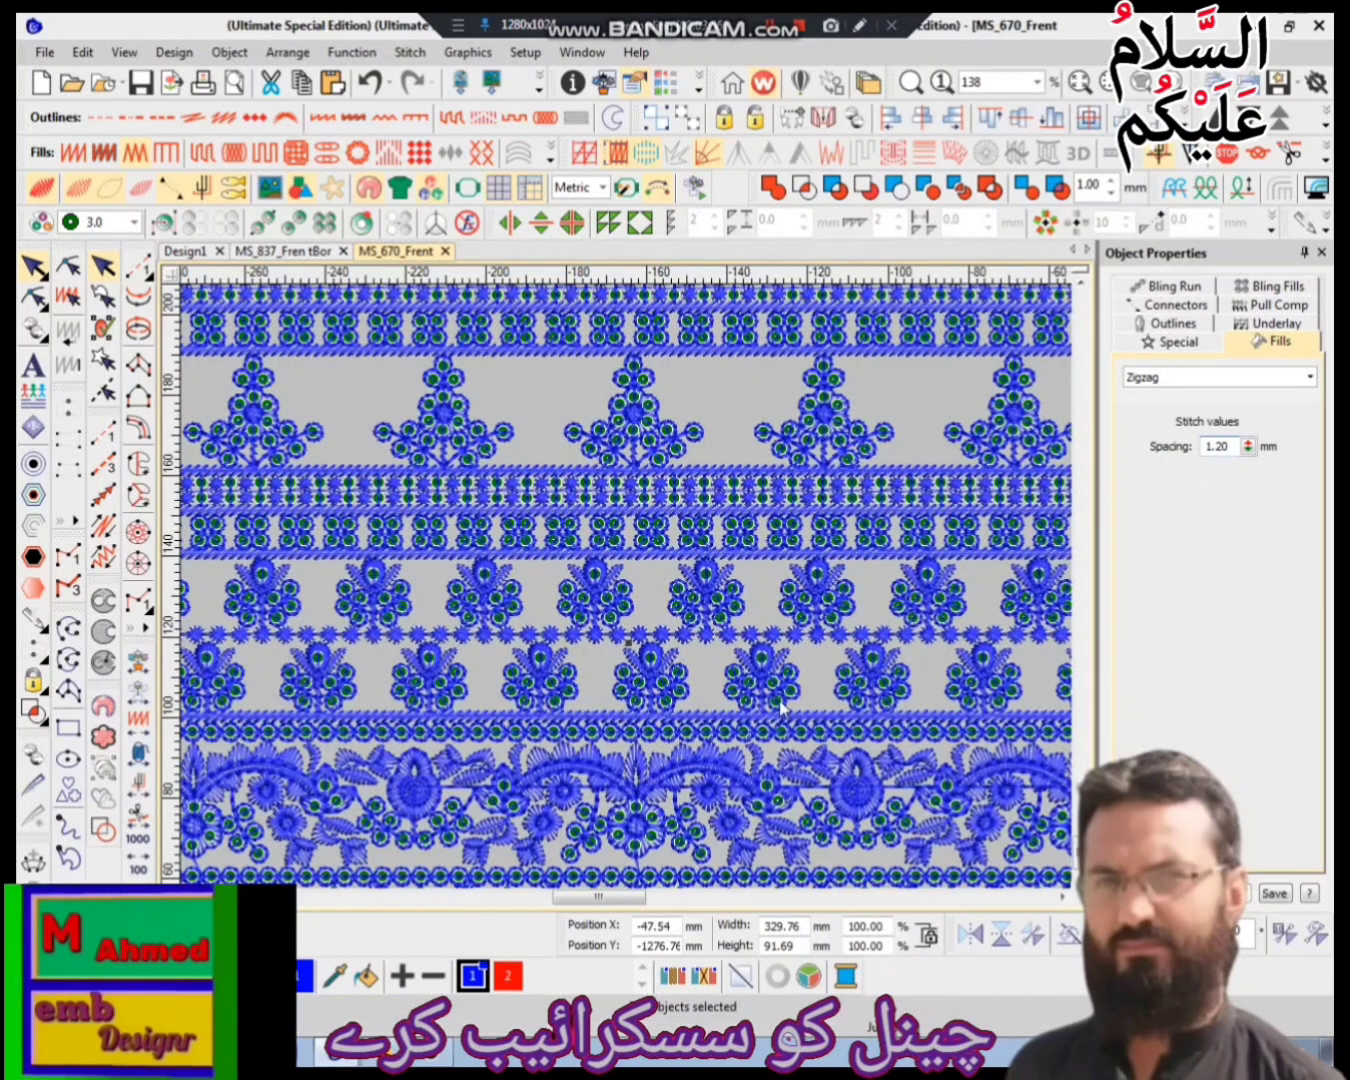
# - Select the satin column along the scalloped hem edge, turn off the realistic stitch view and set its spacing to 0.85 mm
pyautogui.scroll(-3, 719, 731)
pyautogui.scroll(4, 715, 733)
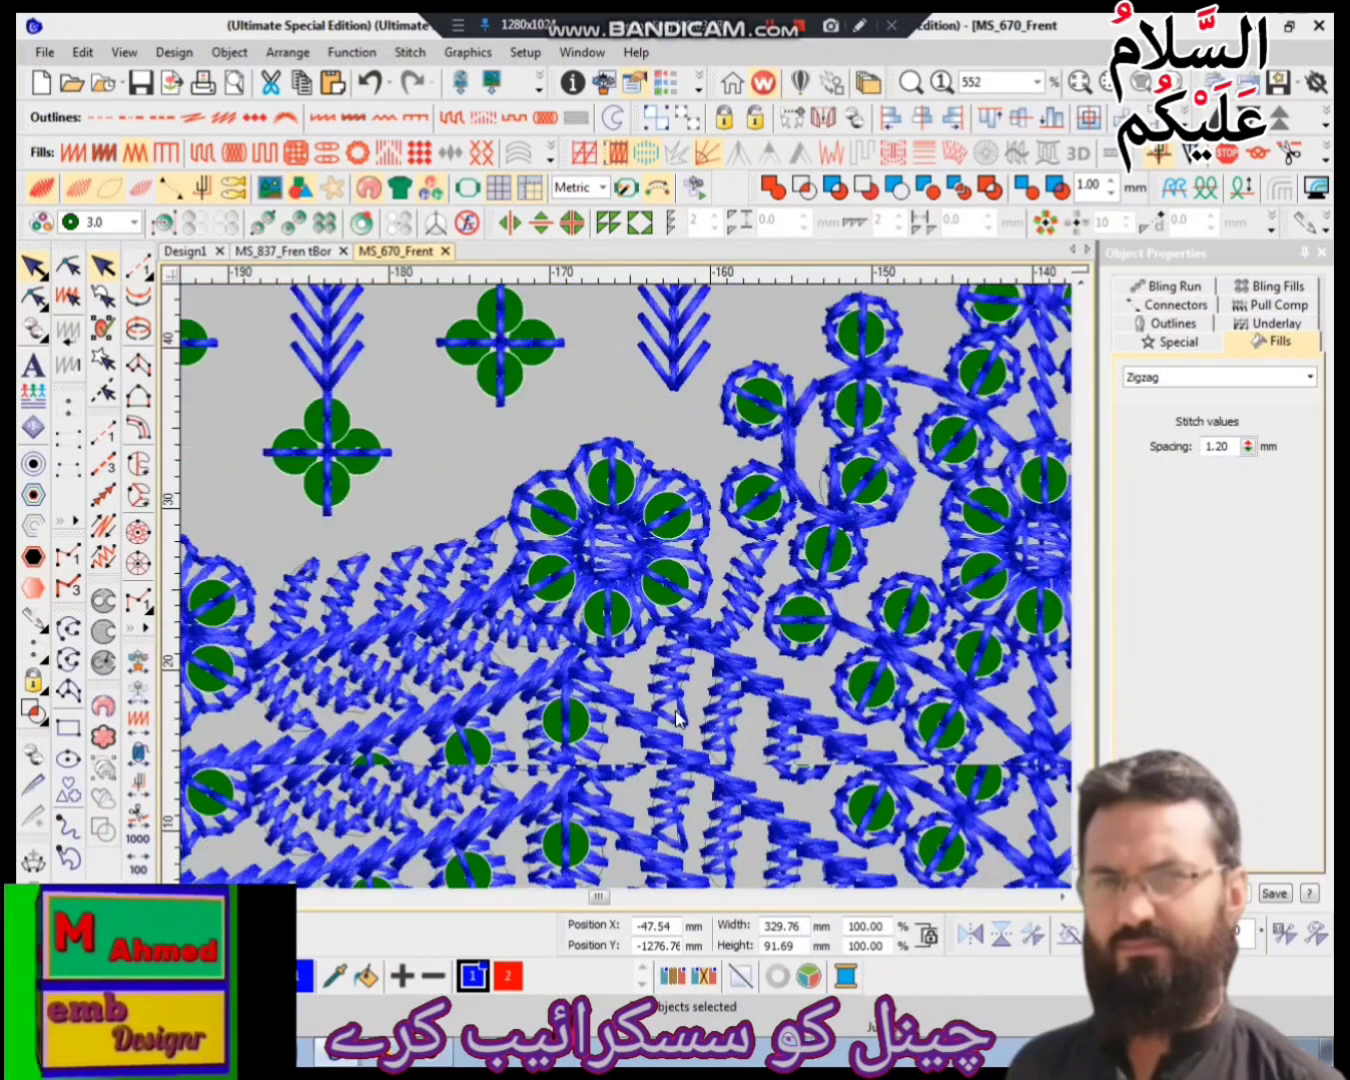
pyautogui.scroll(-6, 629, 765)
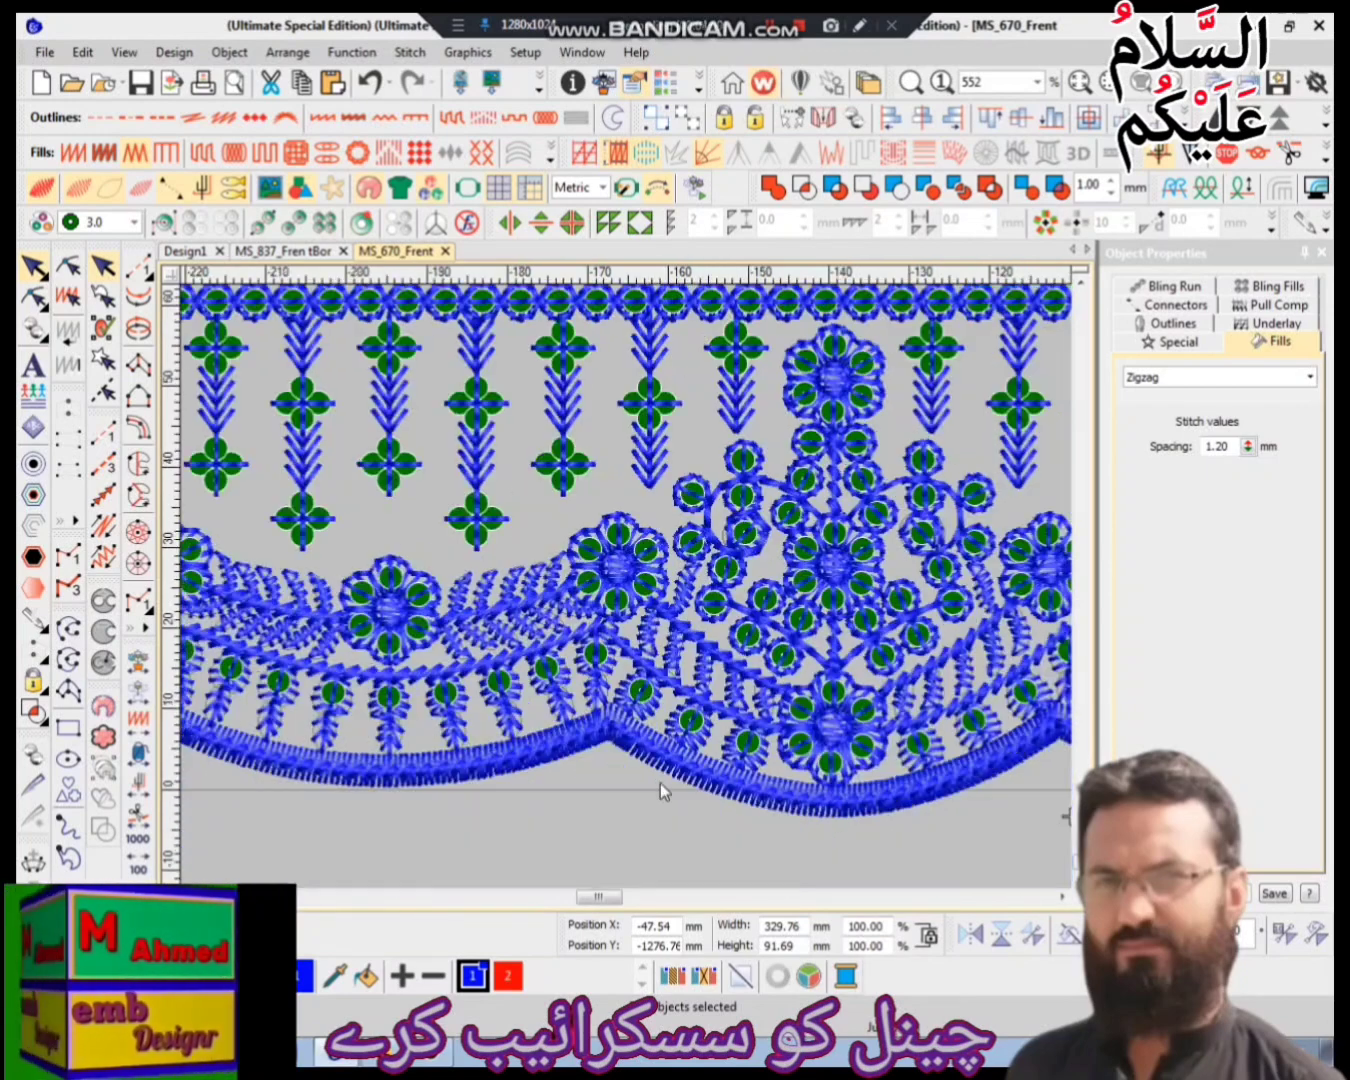
pyautogui.scroll(2, 700, 790)
pyautogui.scroll(4, 690, 770)
pyautogui.click(668, 772)
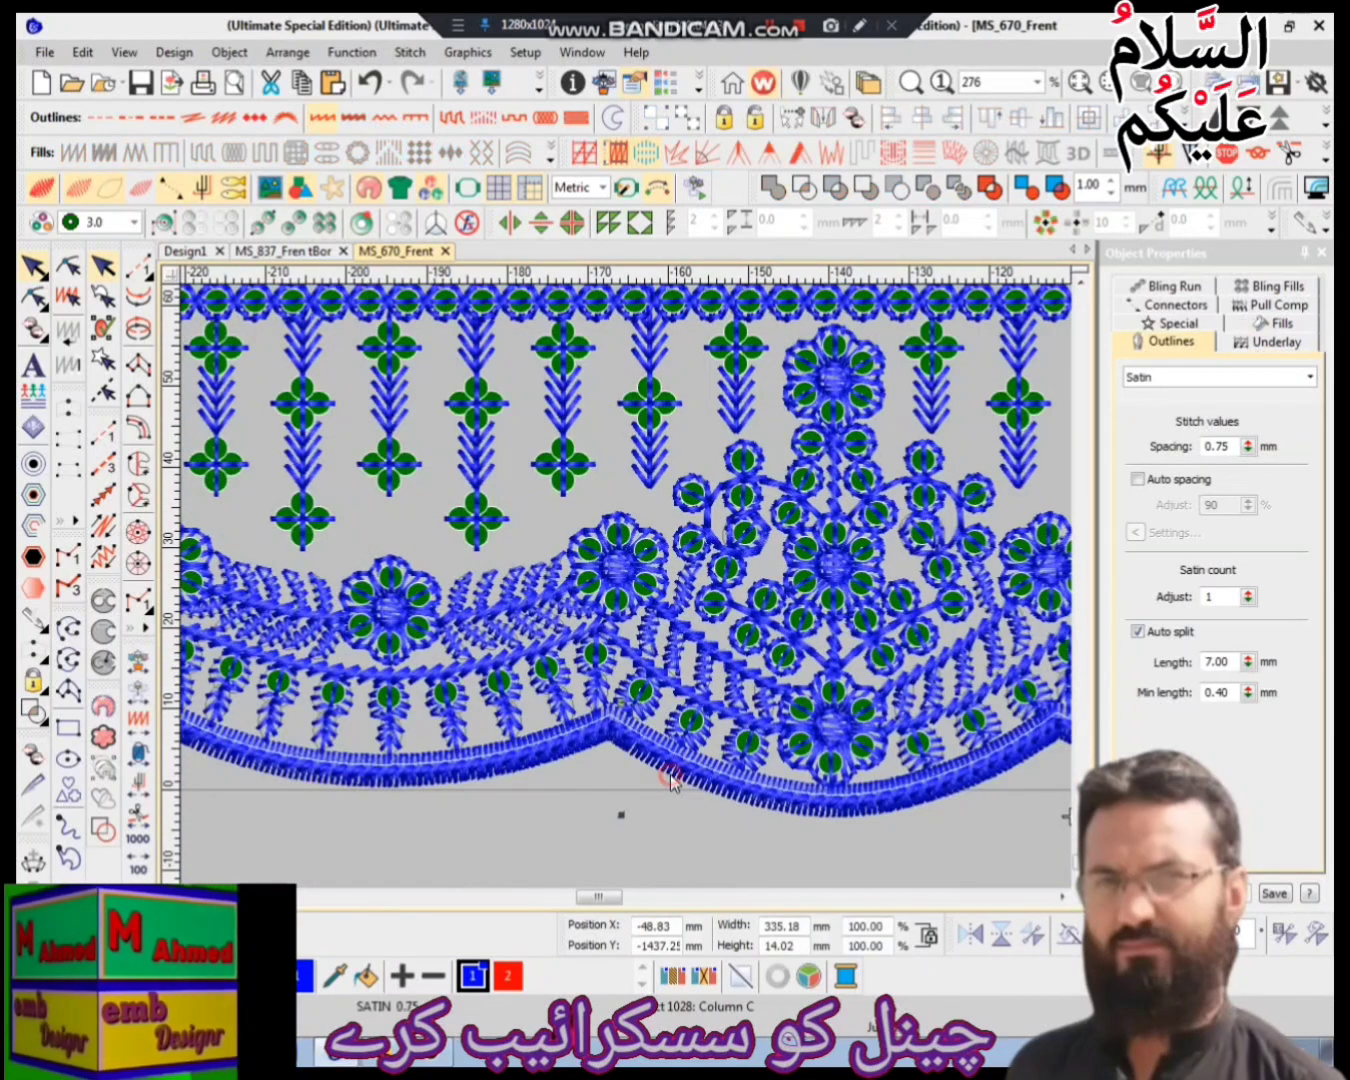
pyautogui.press('t')
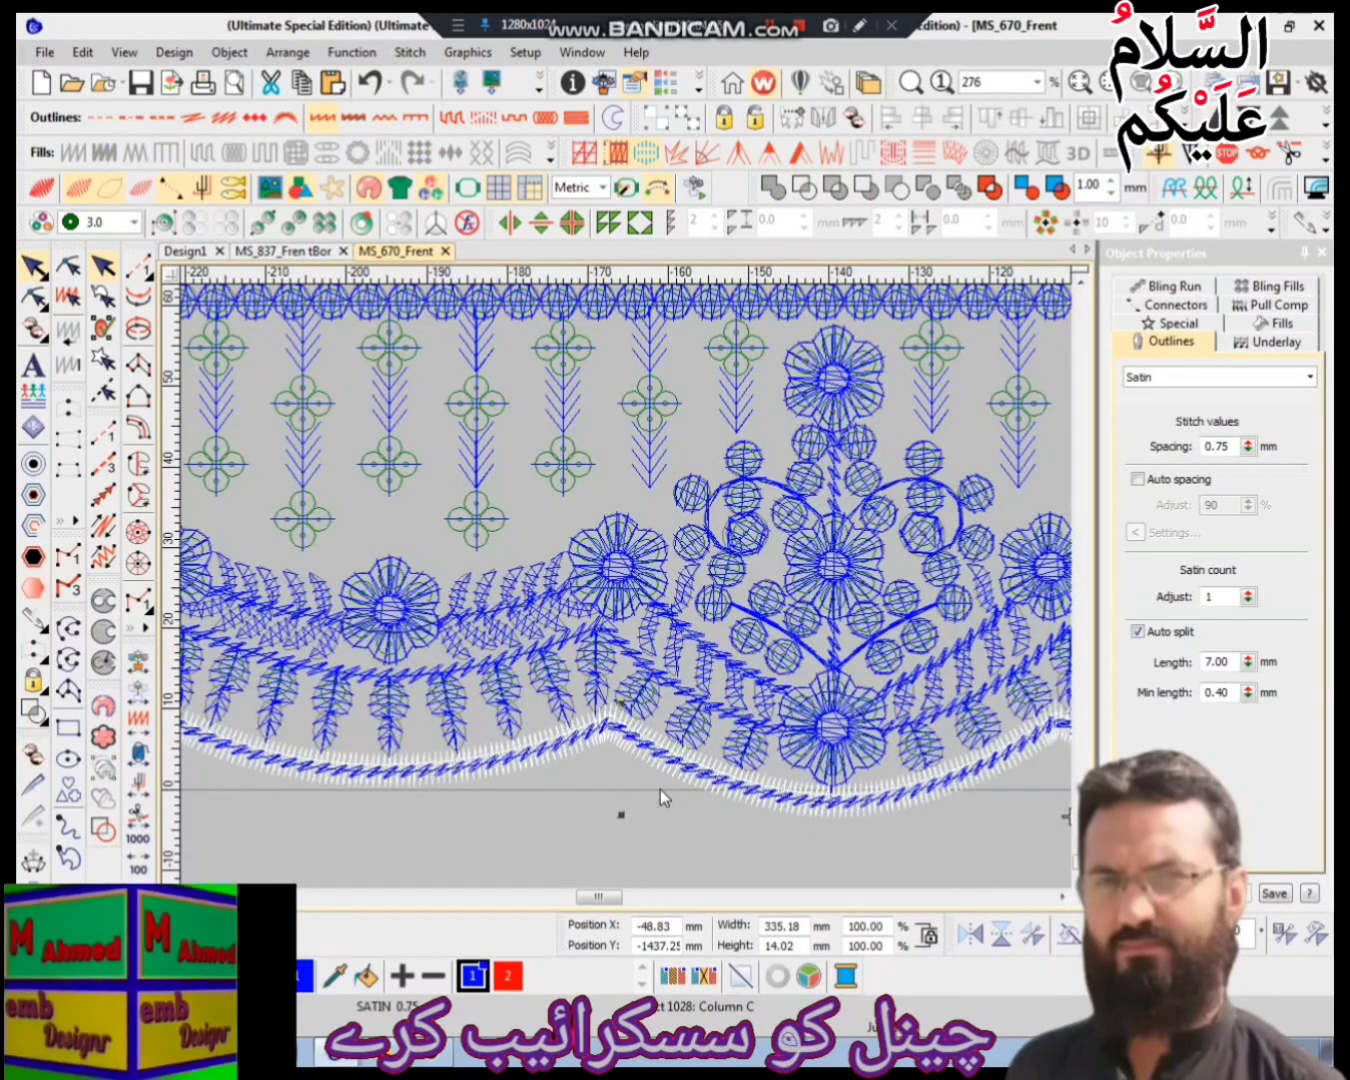
pyautogui.doubleClick(1233, 448)
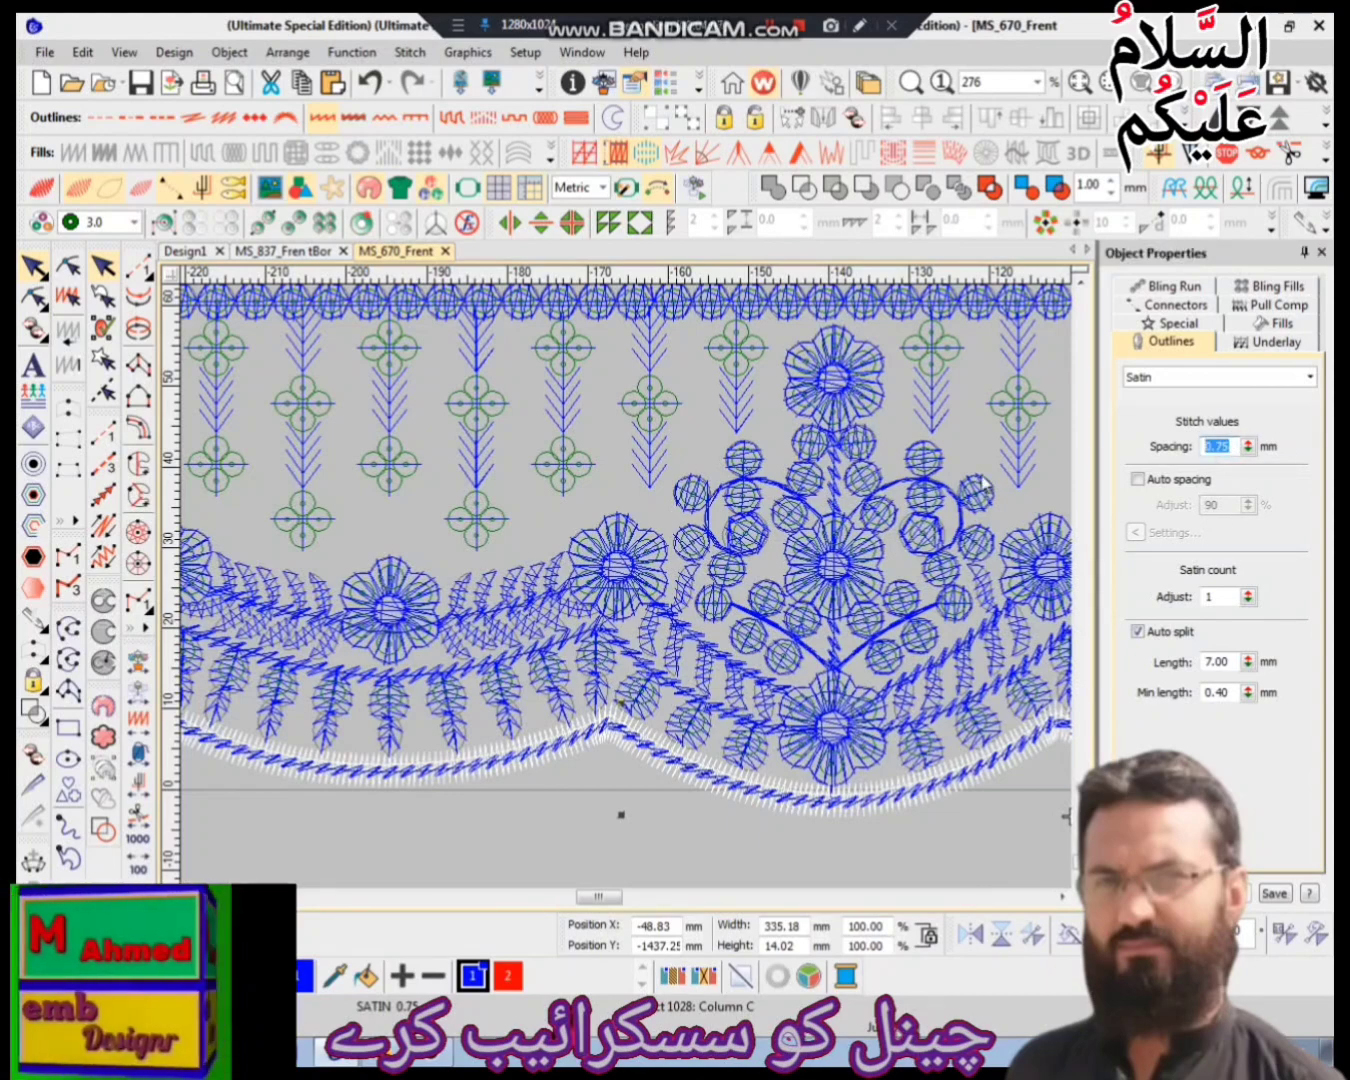
pyautogui.write('.85')
pyautogui.press('Return')
pyautogui.scroll(-2, 972, 603)
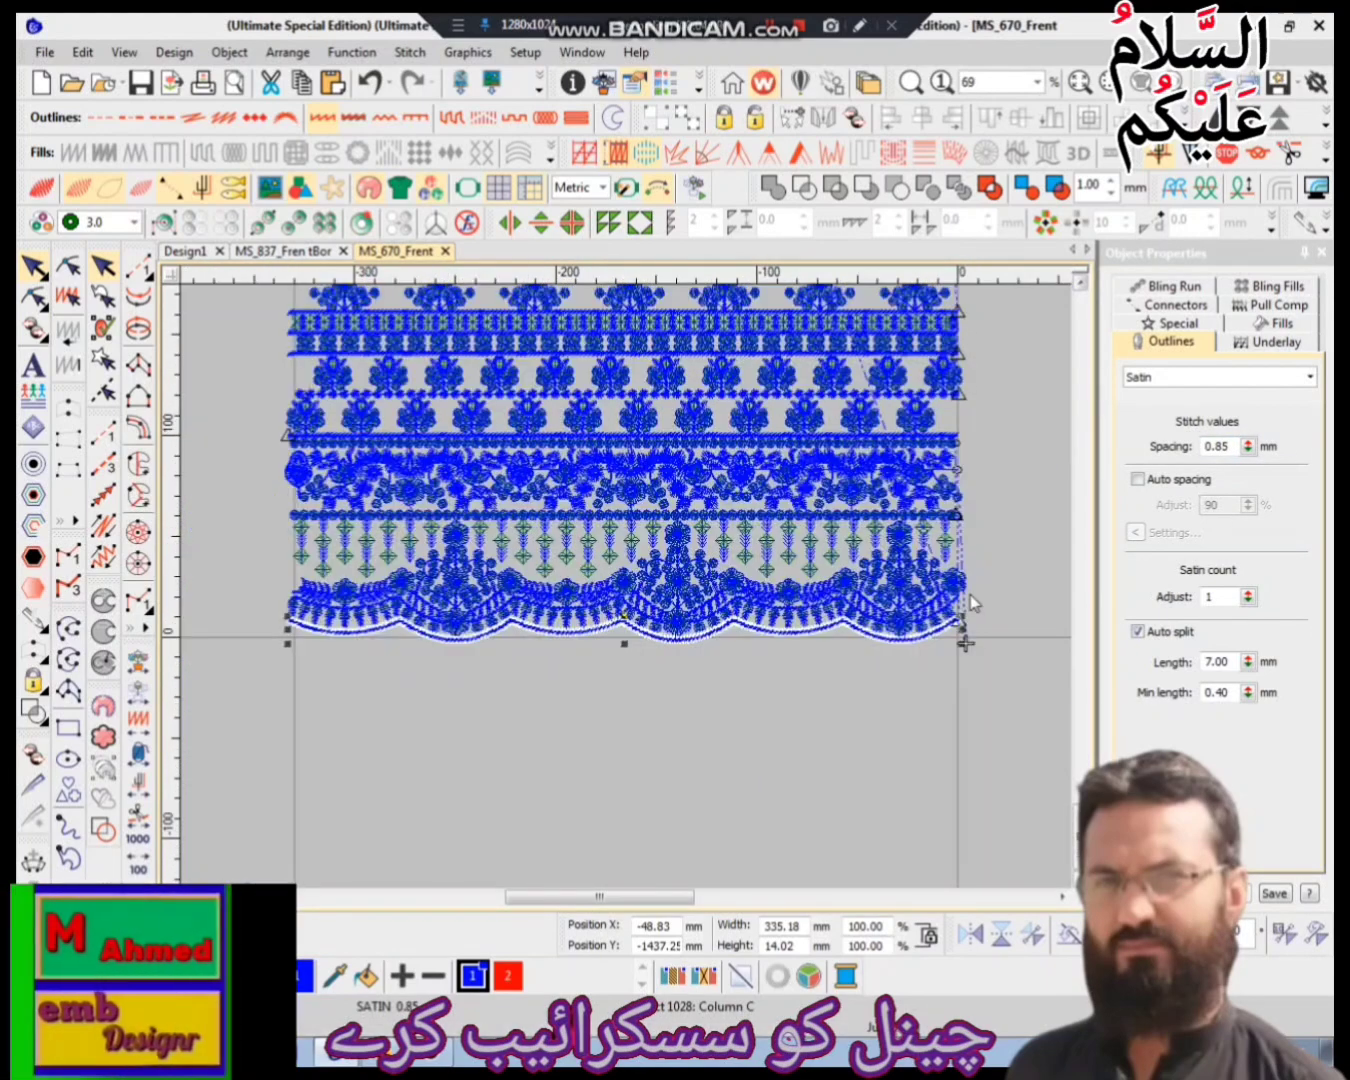
# - Check the stitch settings of the scalloped edge's stemstitch line and of the stemstitch band above the hem's floral vine row
pyautogui.click(703, 637)
pyautogui.click(701, 637)
pyautogui.scroll(2, 700, 637)
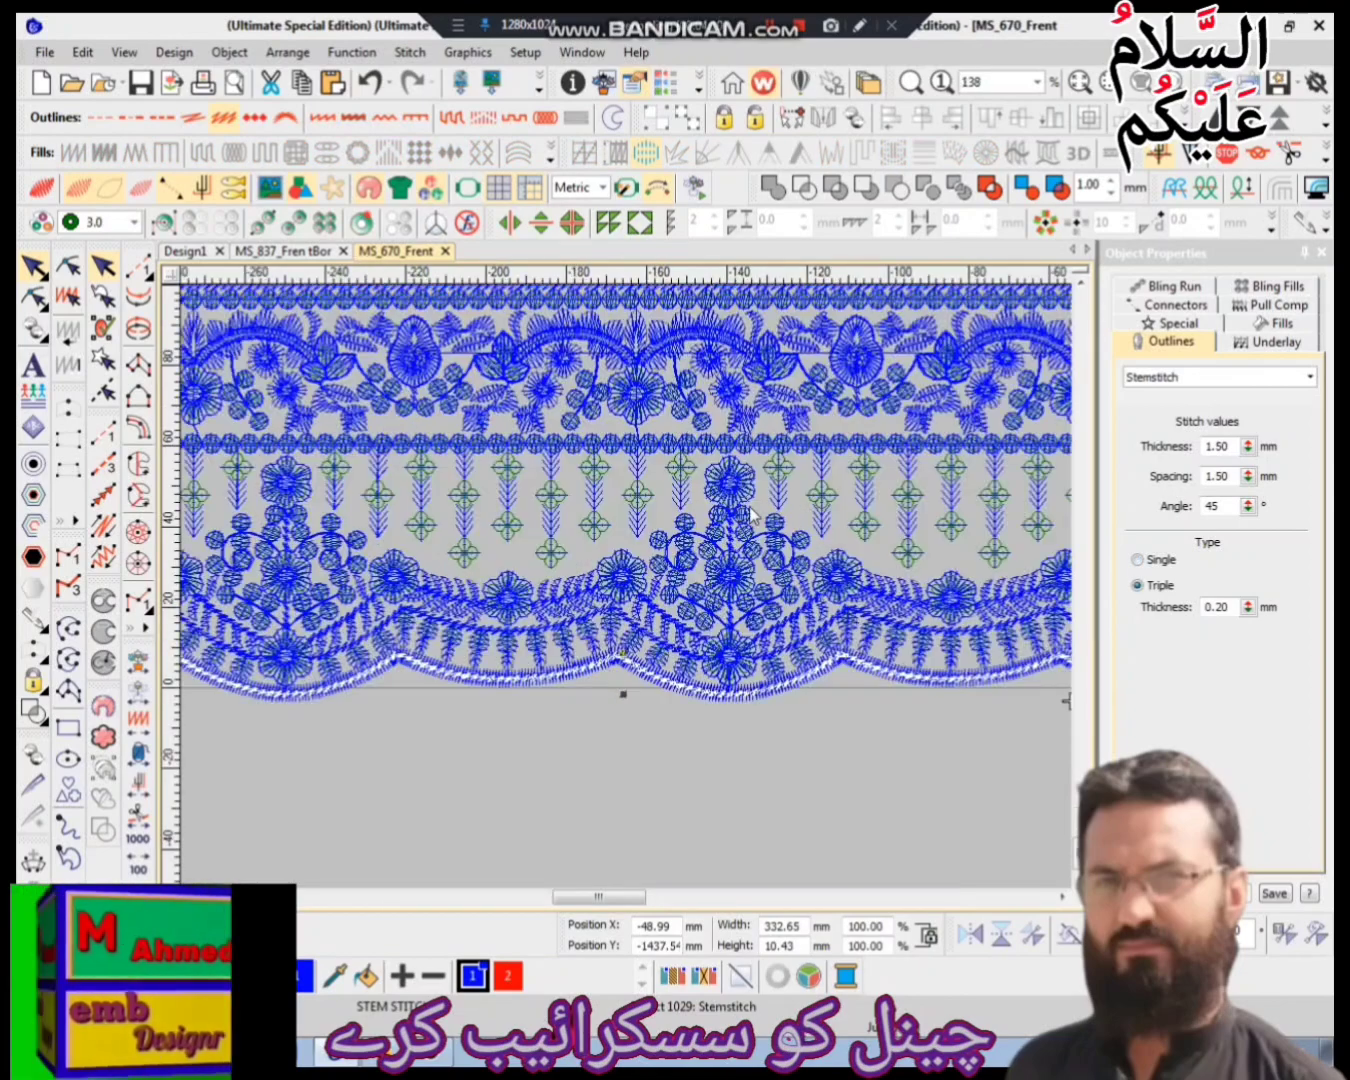
pyautogui.scroll(3, 751, 515)
pyautogui.click(717, 530)
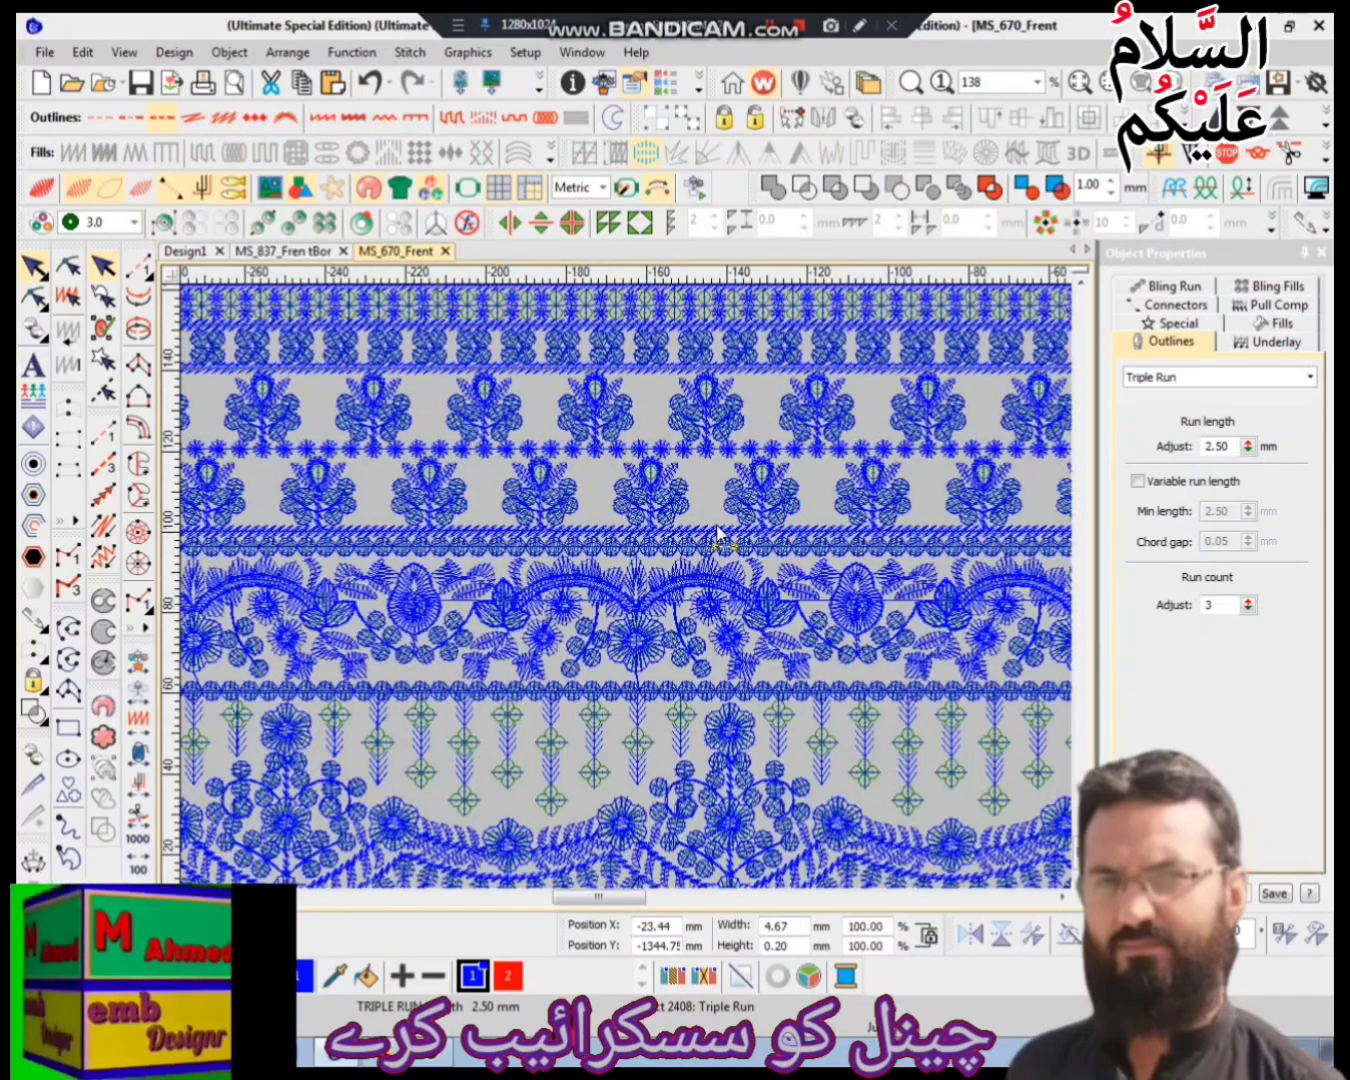
pyautogui.click(717, 531)
pyautogui.scroll(4, 717, 531)
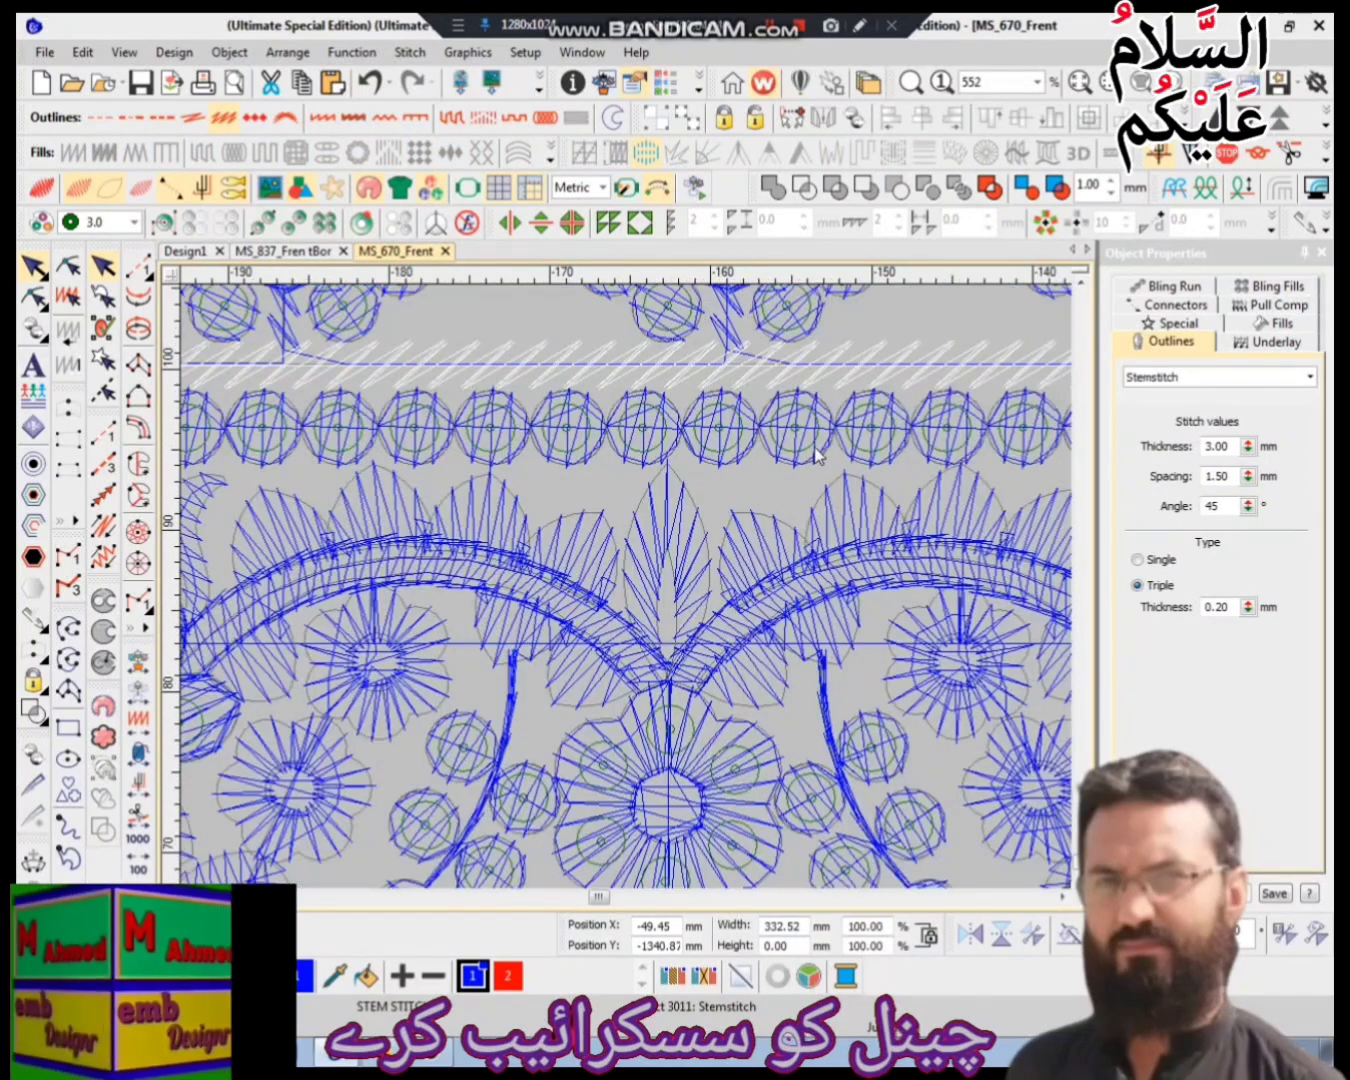
# - Check the fill spacing of a circle in the sequin row and of the large flower's petals below it
pyautogui.click(815, 455)
pyautogui.scroll(-2, 836, 606)
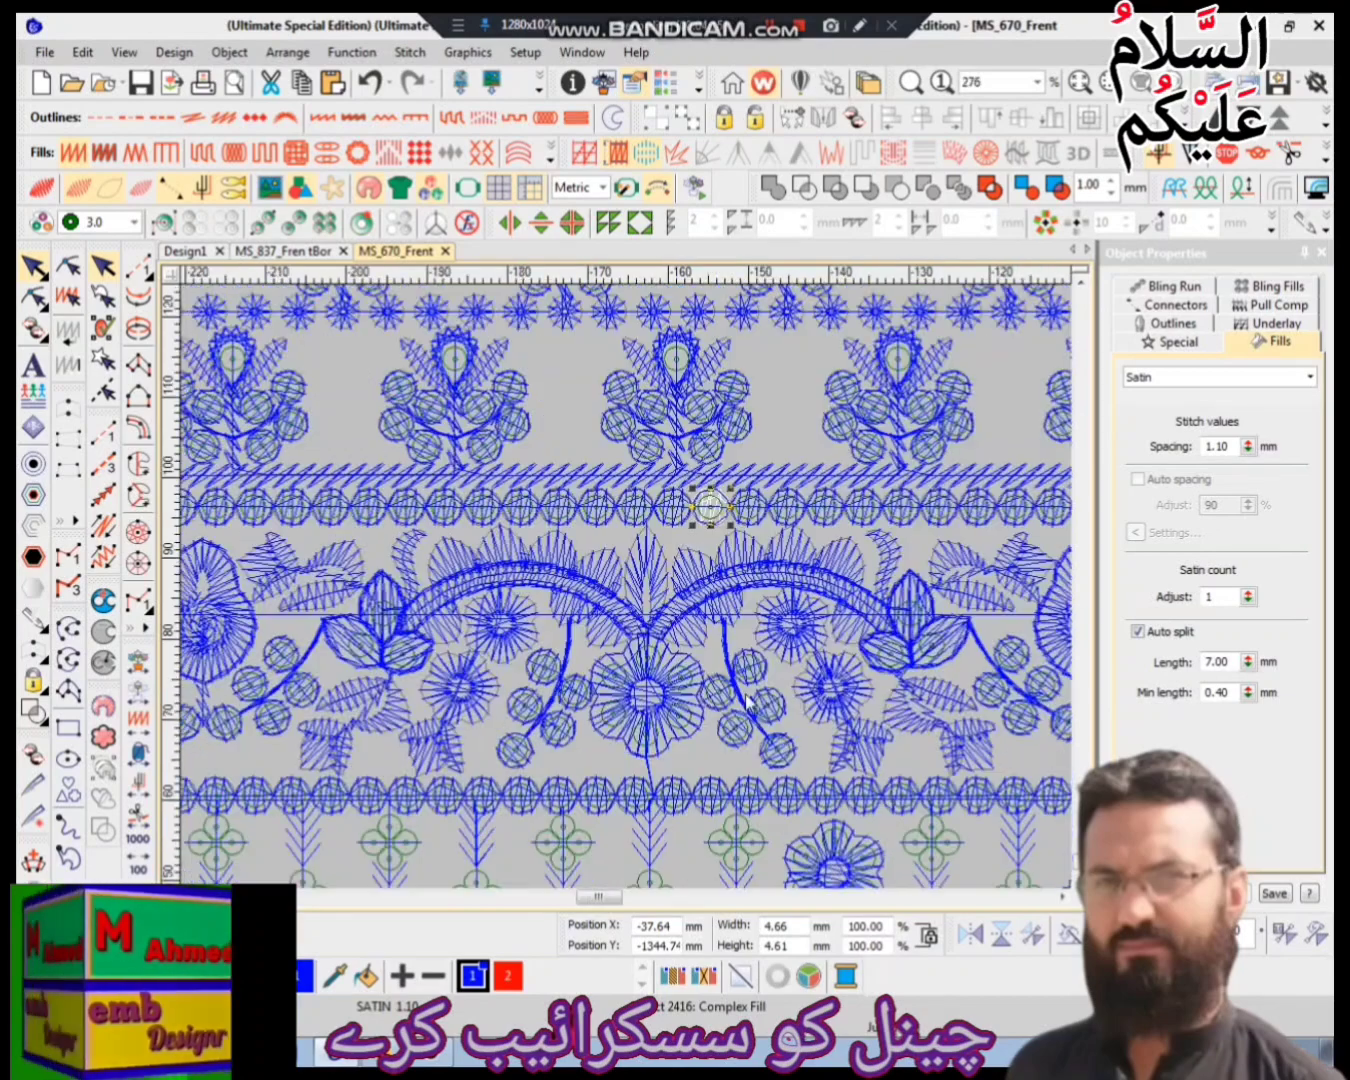
pyautogui.click(690, 644)
pyautogui.click(697, 676)
pyautogui.scroll(2, 705, 680)
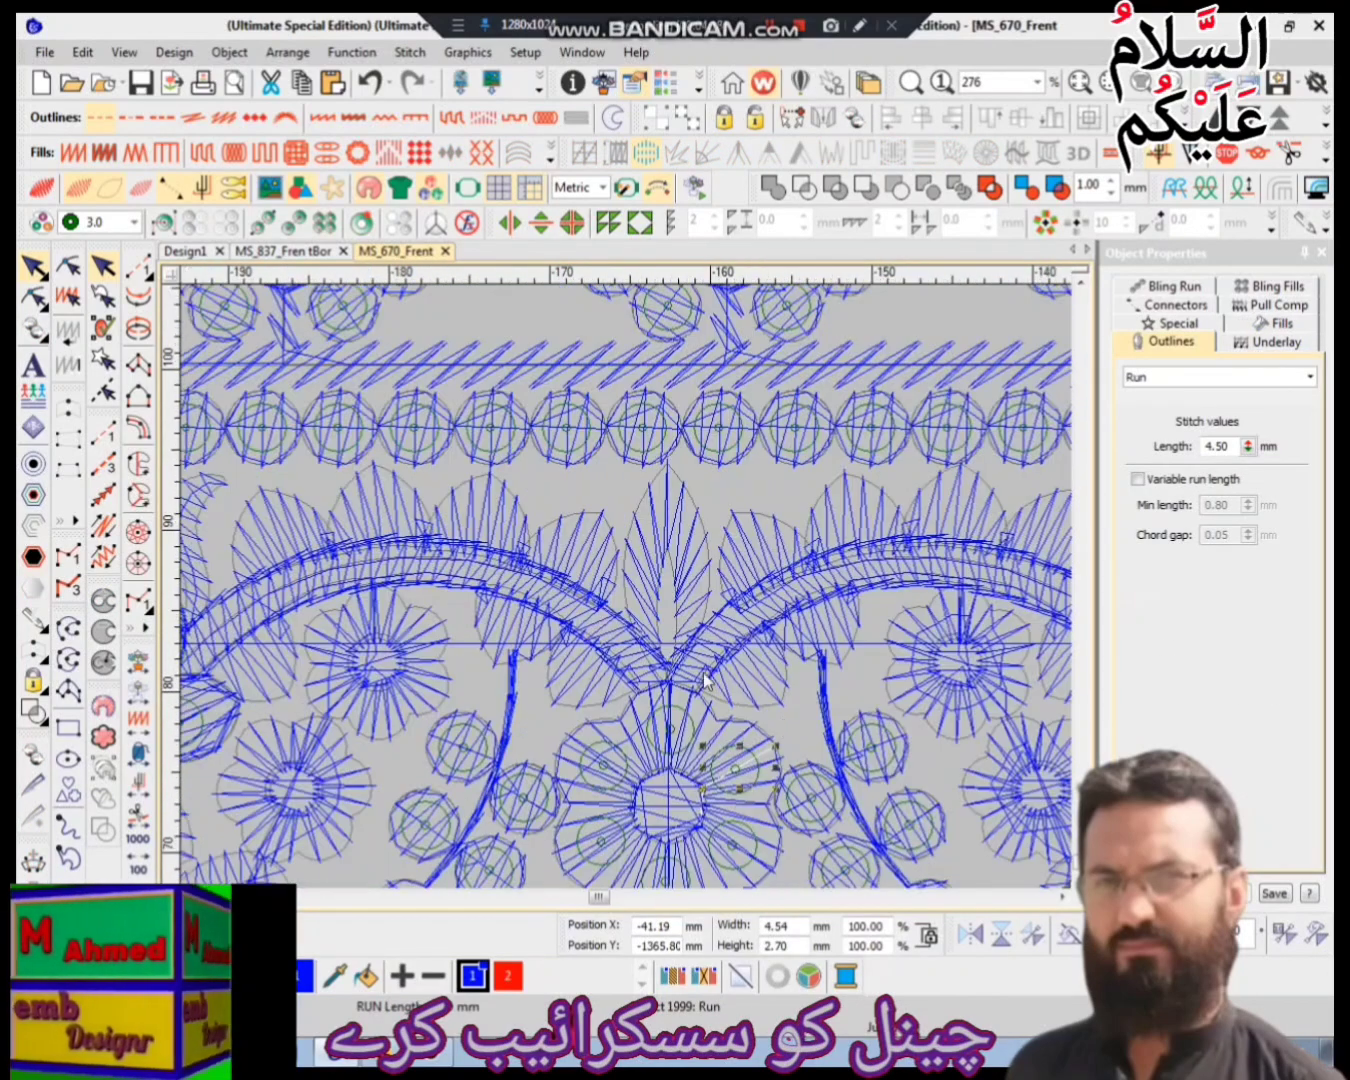
pyautogui.click(716, 737)
pyautogui.scroll(-2, 715, 737)
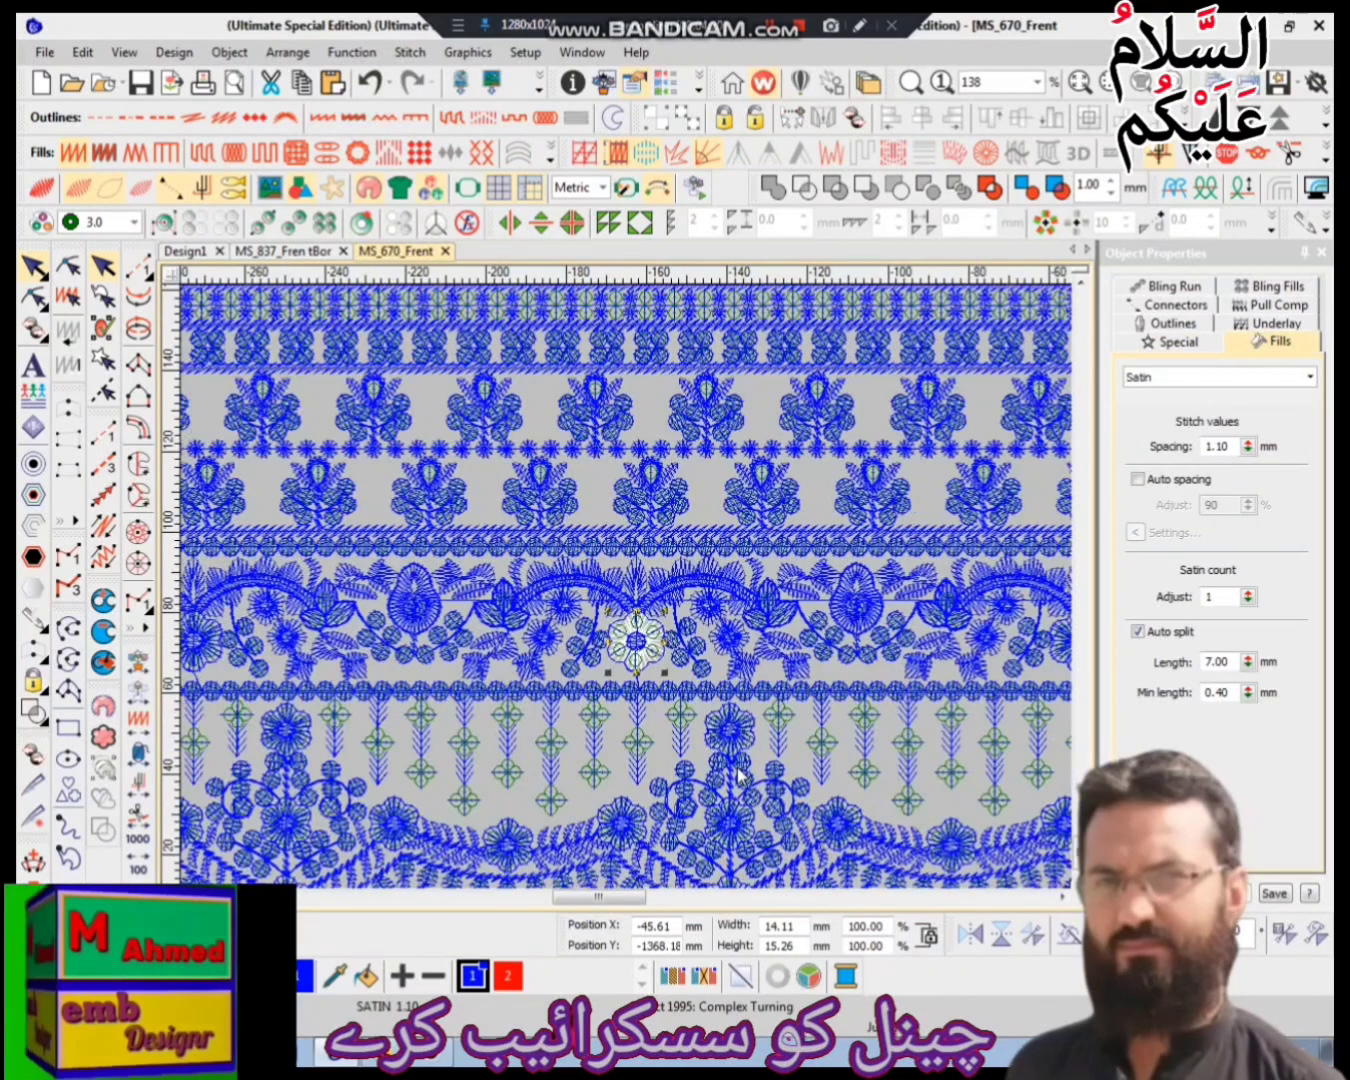
# - Check the outline and petal stitch settings of the central flower in the hem's upper ornament row
pyautogui.scroll(2, 740, 777)
pyautogui.click(688, 597)
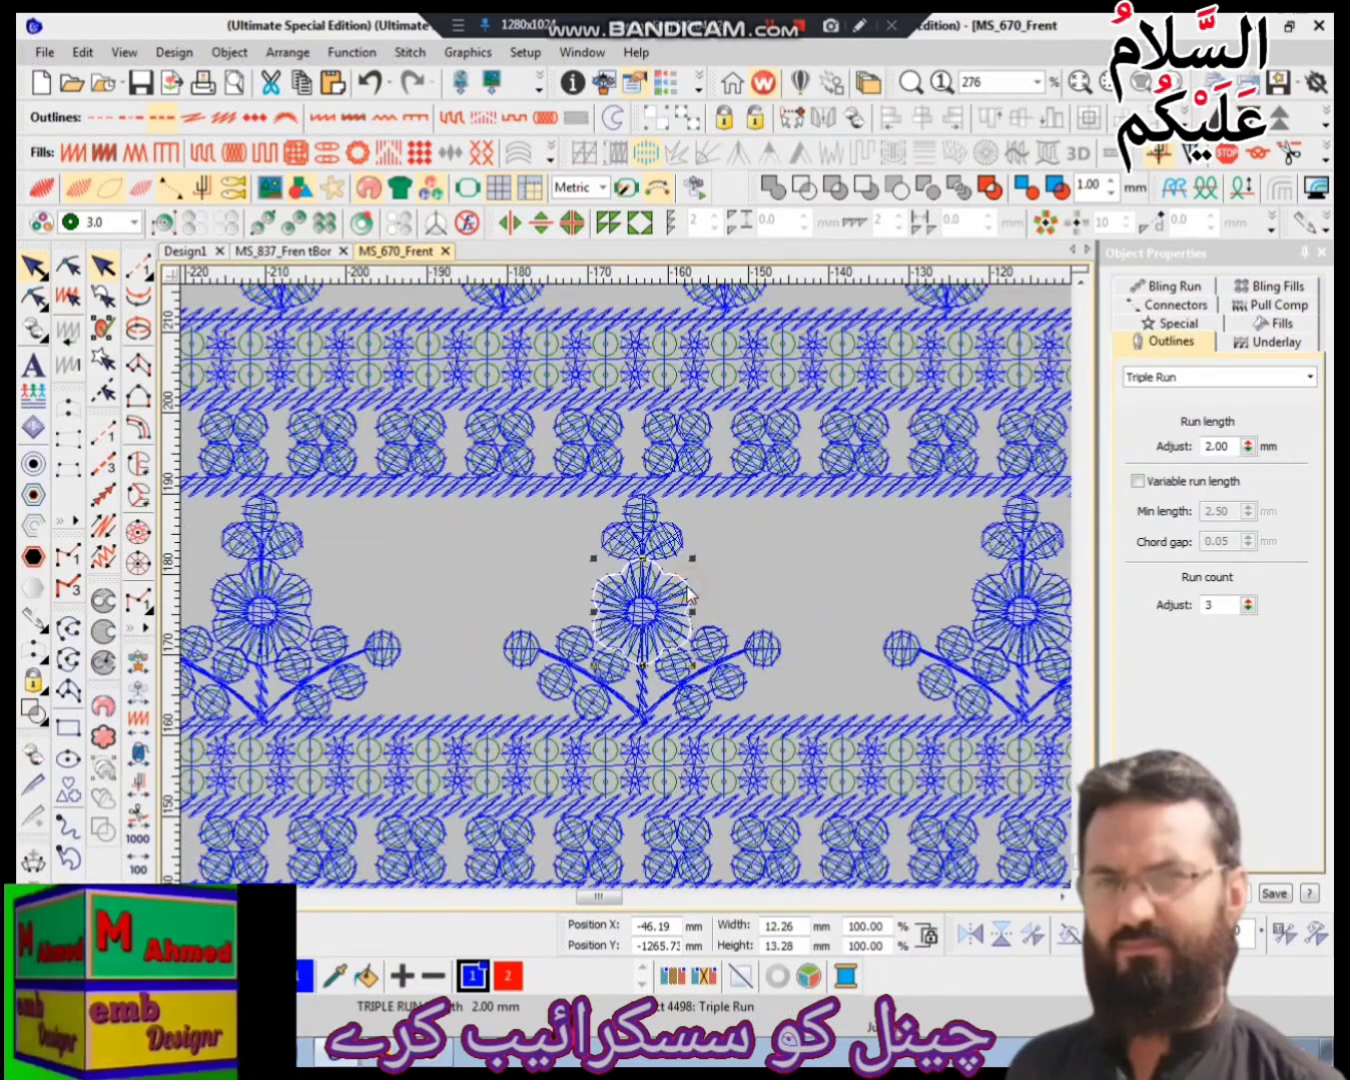
pyautogui.click(689, 595)
pyautogui.scroll(2, 704, 630)
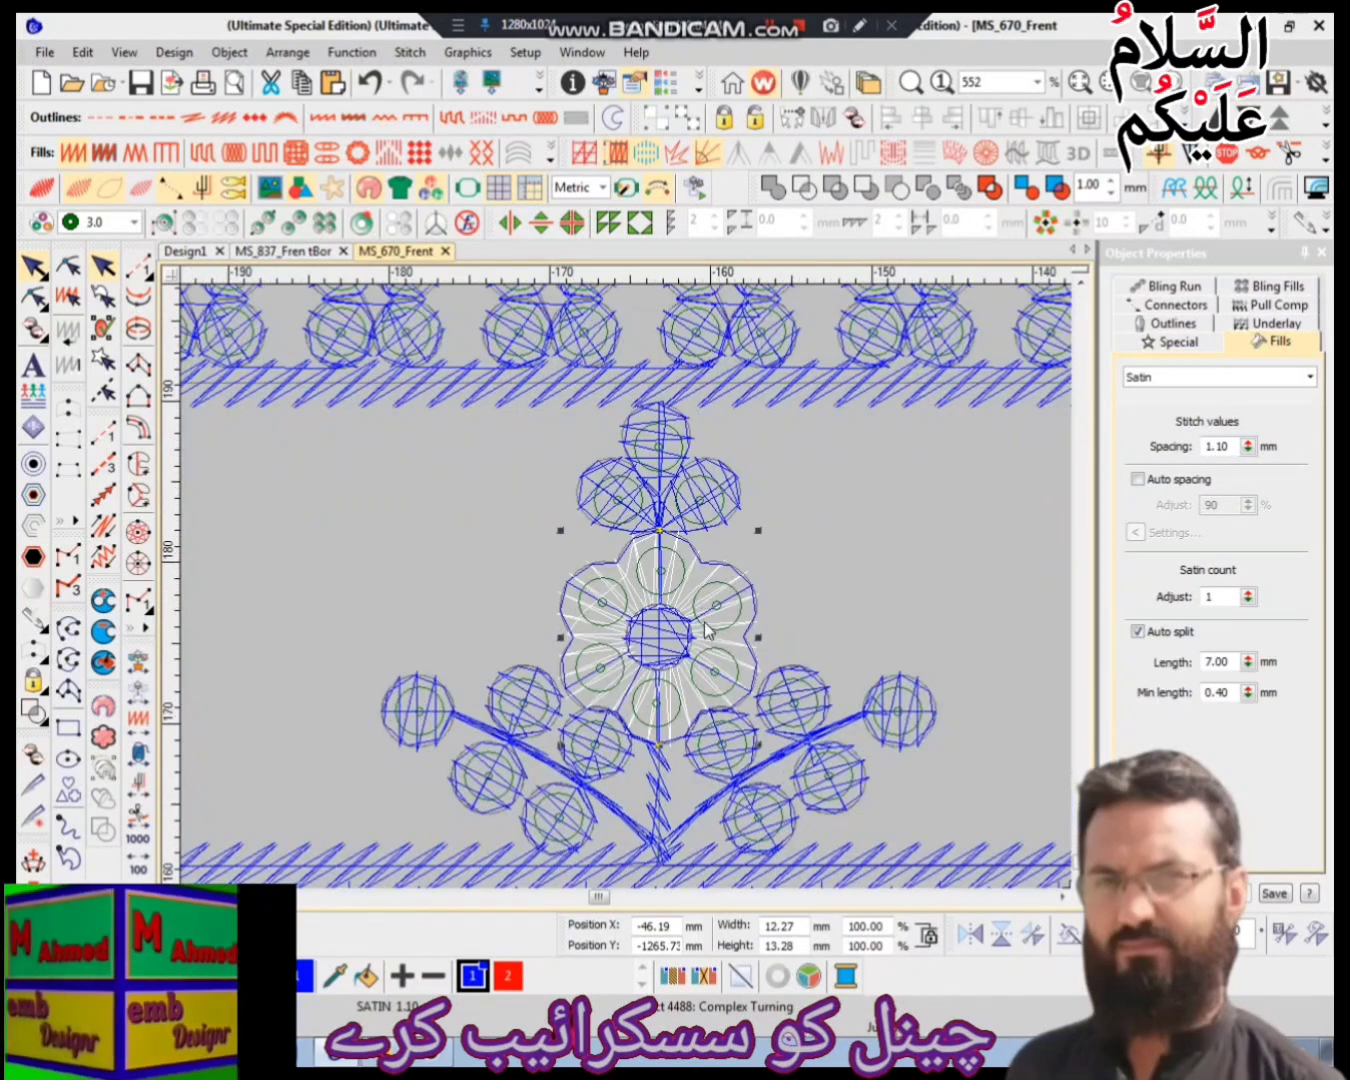
pyautogui.click(731, 561)
pyautogui.scroll(-2, 728, 566)
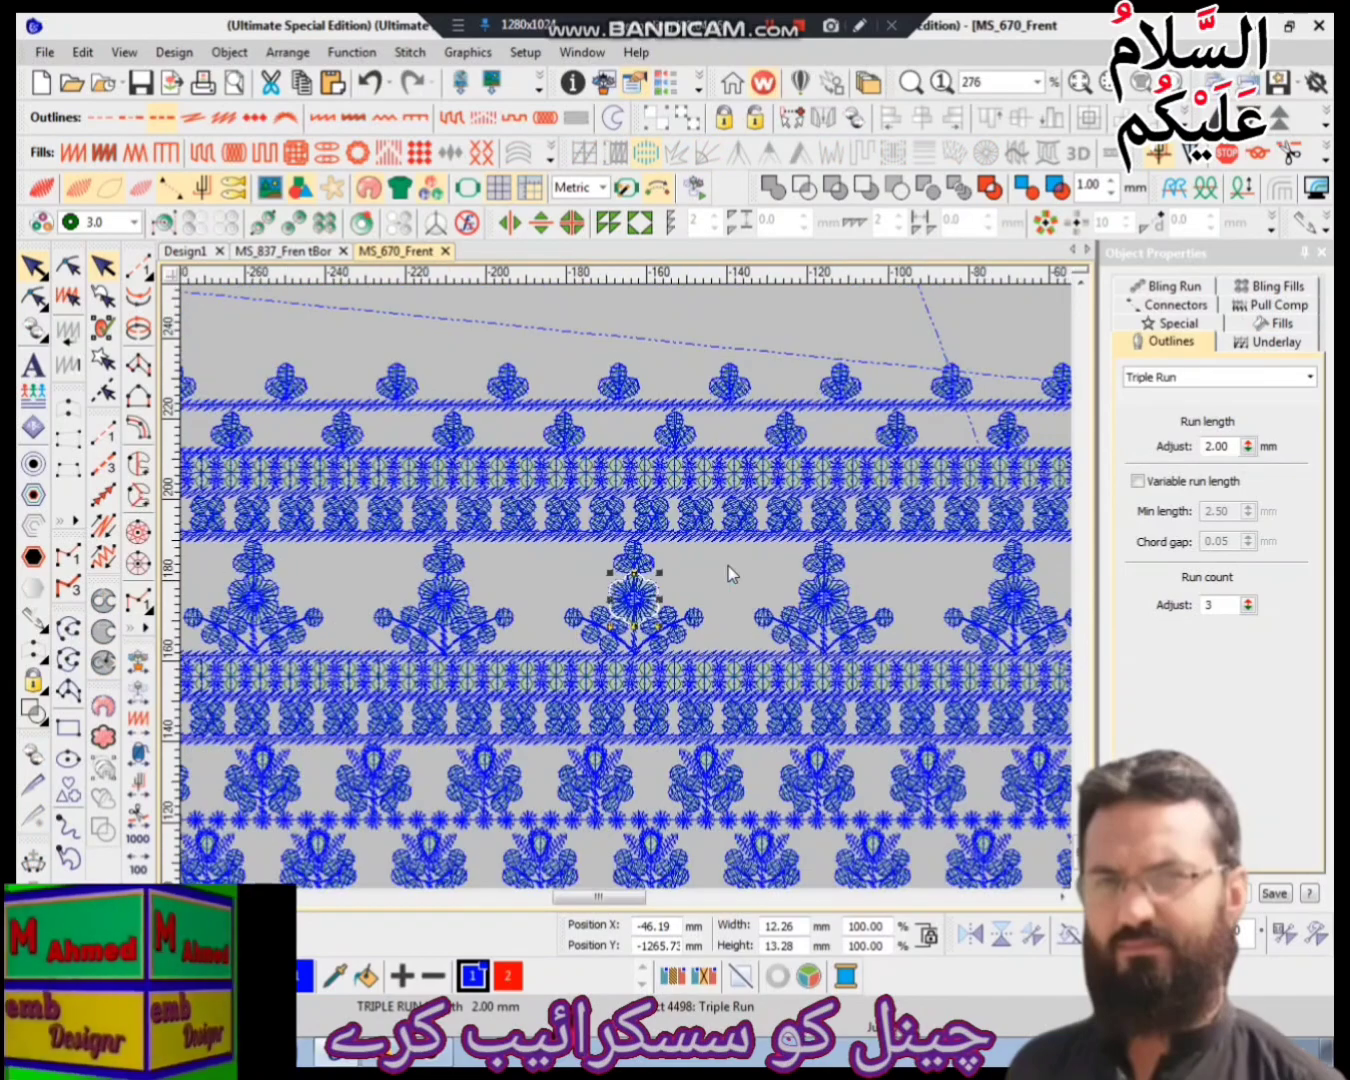
# - Check the stitch settings of the small leaf above the central flower and clear the selection
pyautogui.scroll(2, 705, 580)
pyautogui.click(685, 566)
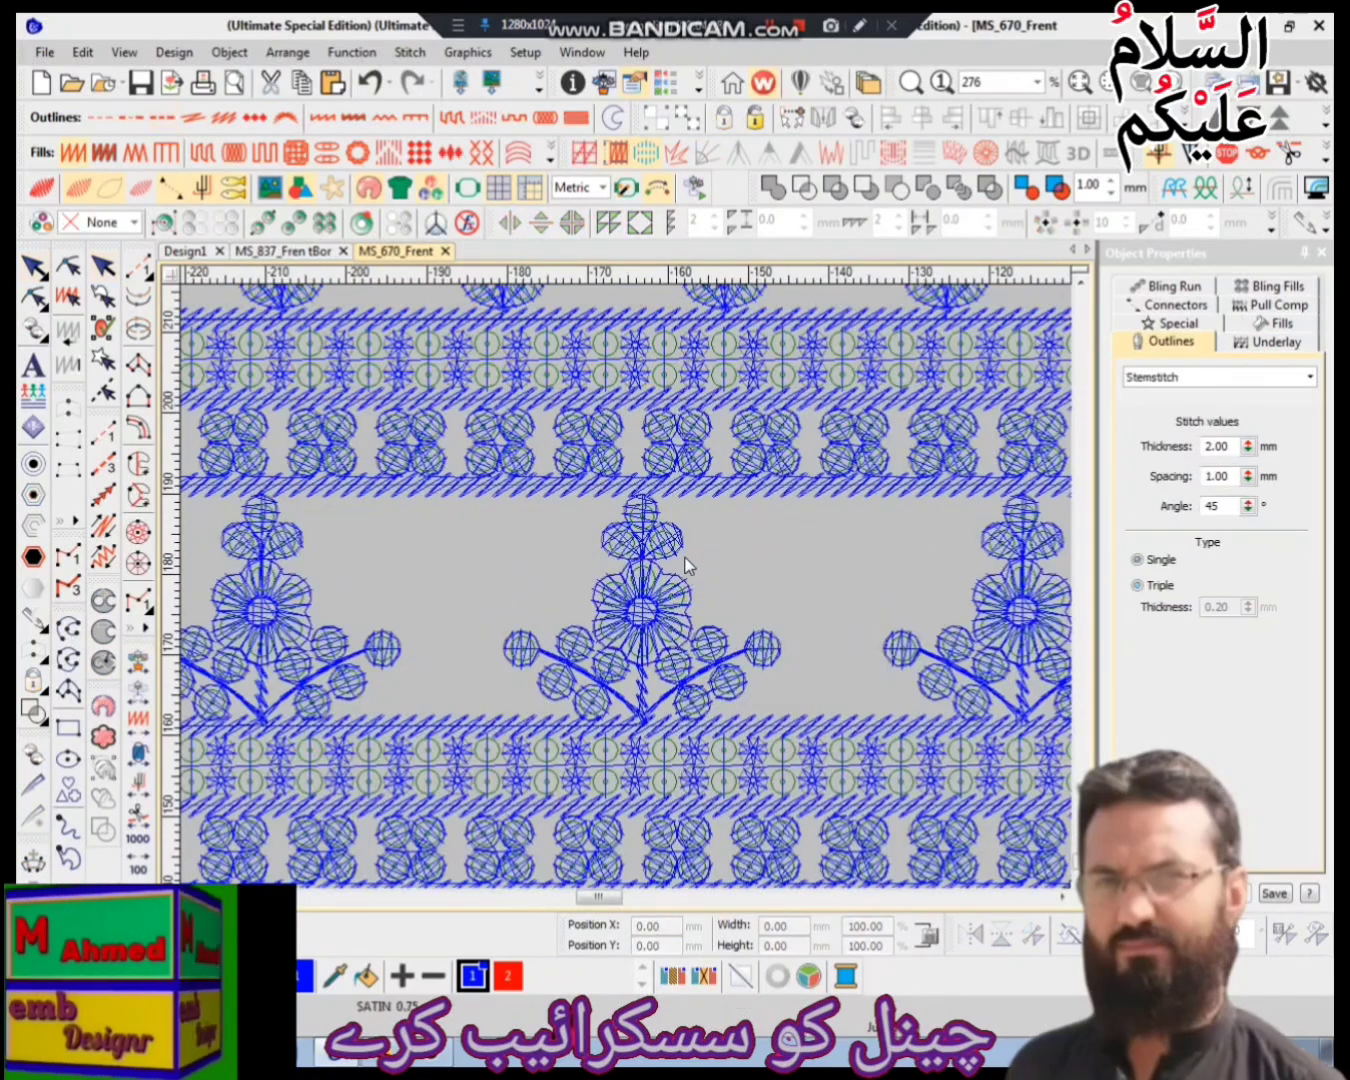
pyautogui.click(669, 543)
pyautogui.click(672, 546)
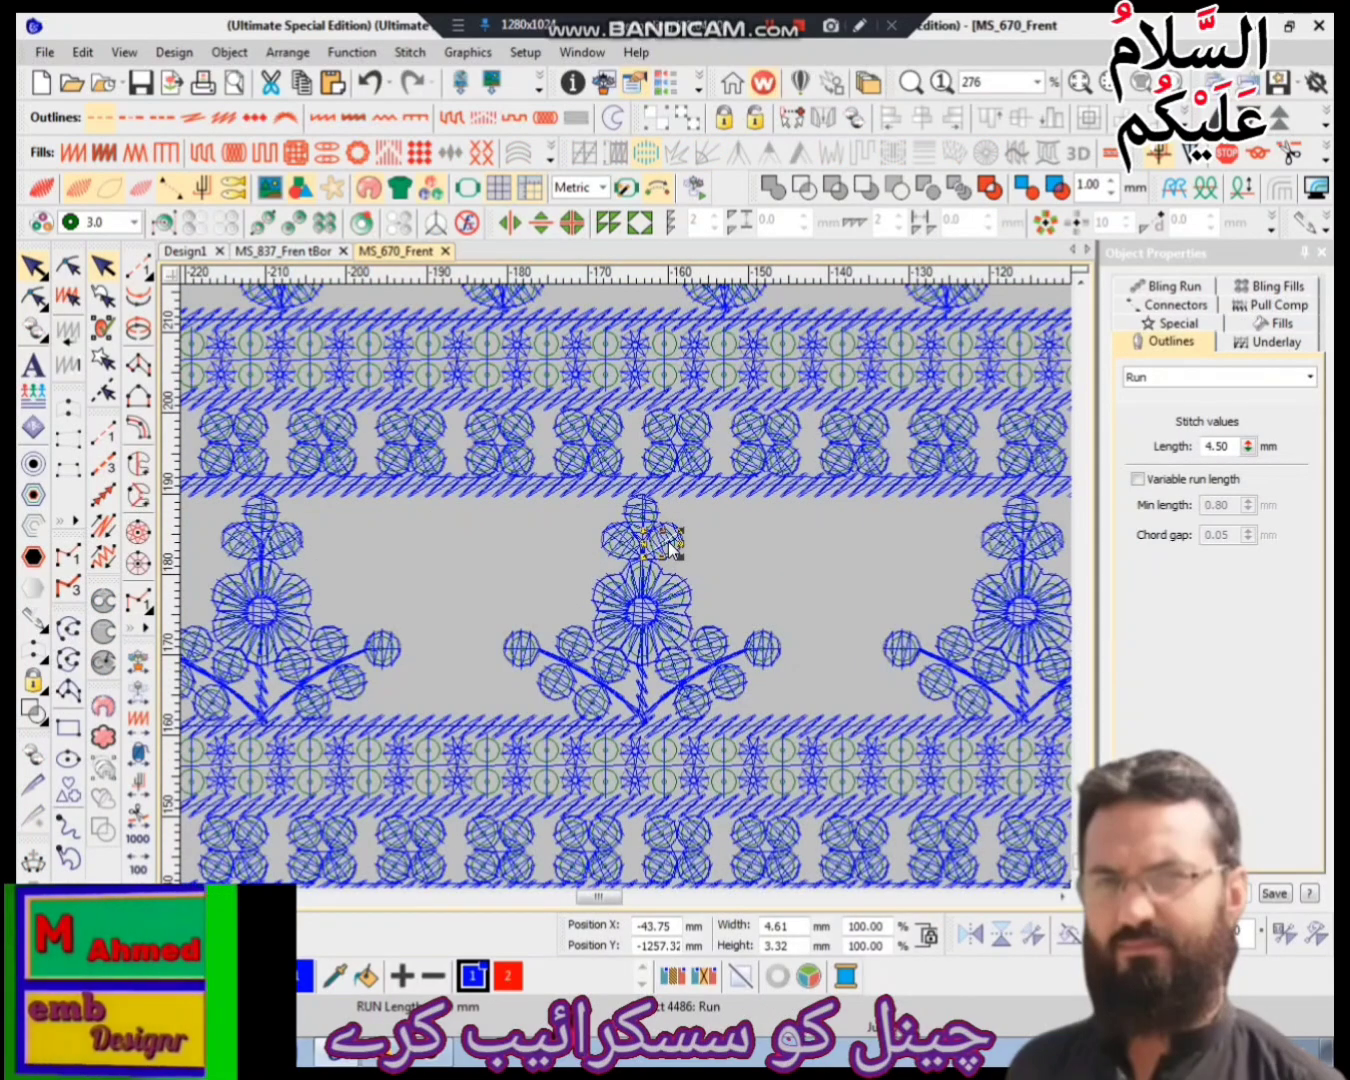
pyautogui.click(686, 557)
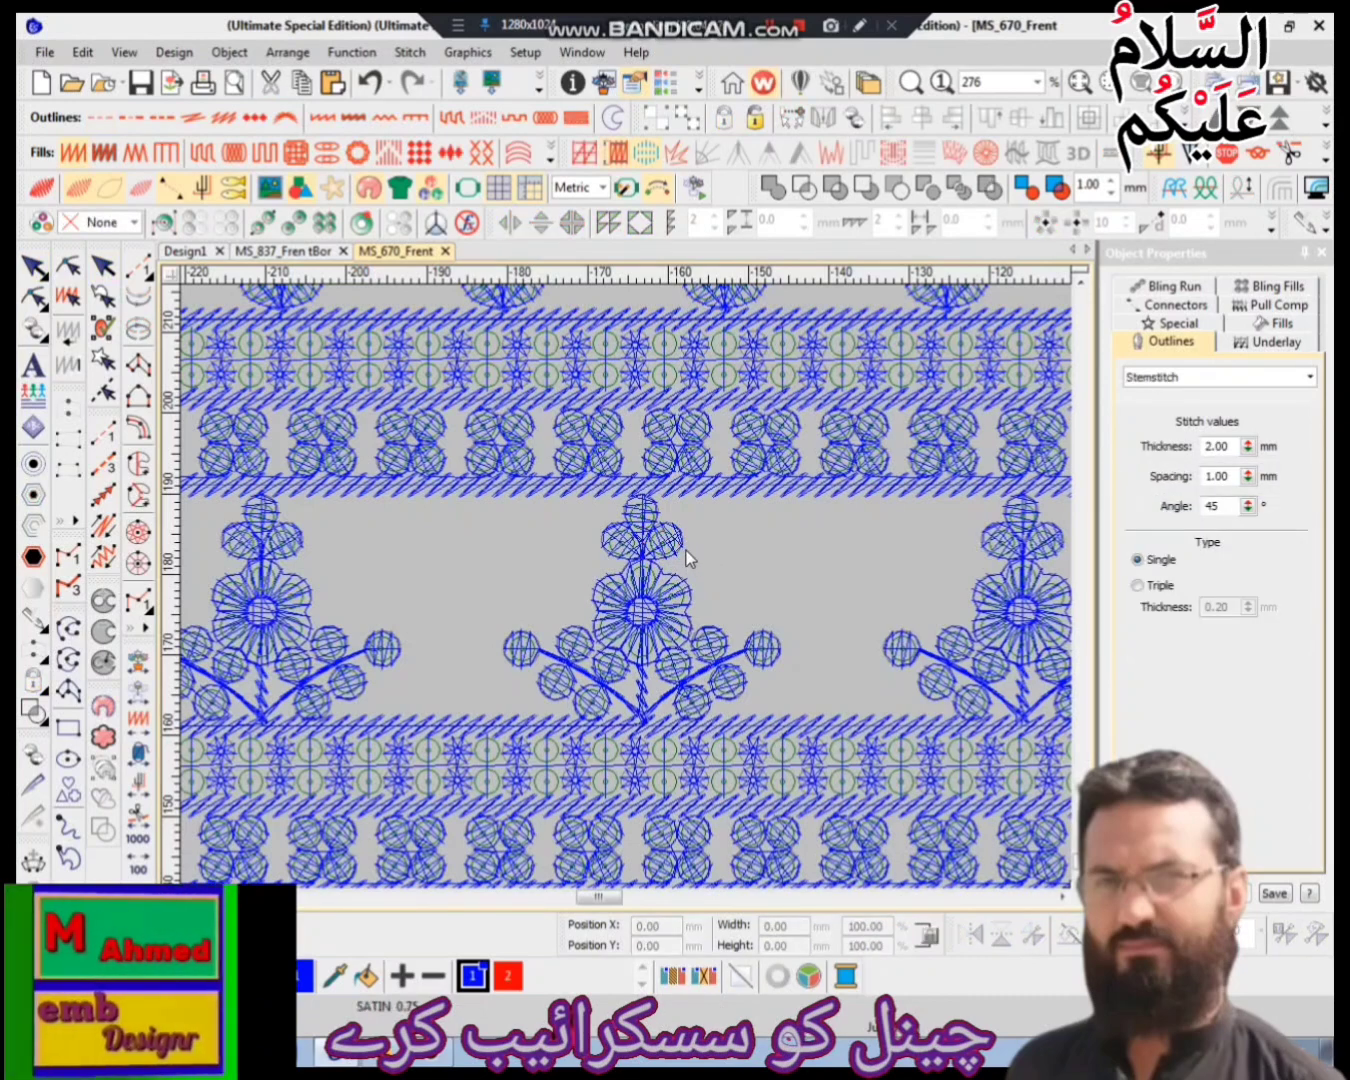
pyautogui.click(677, 542)
pyautogui.click(705, 592)
# - Select the triple run objects by stitch type, isolate them and check one short line in the upper sequin band
pyautogui.hotkey('ctrl', 'shift', 's')
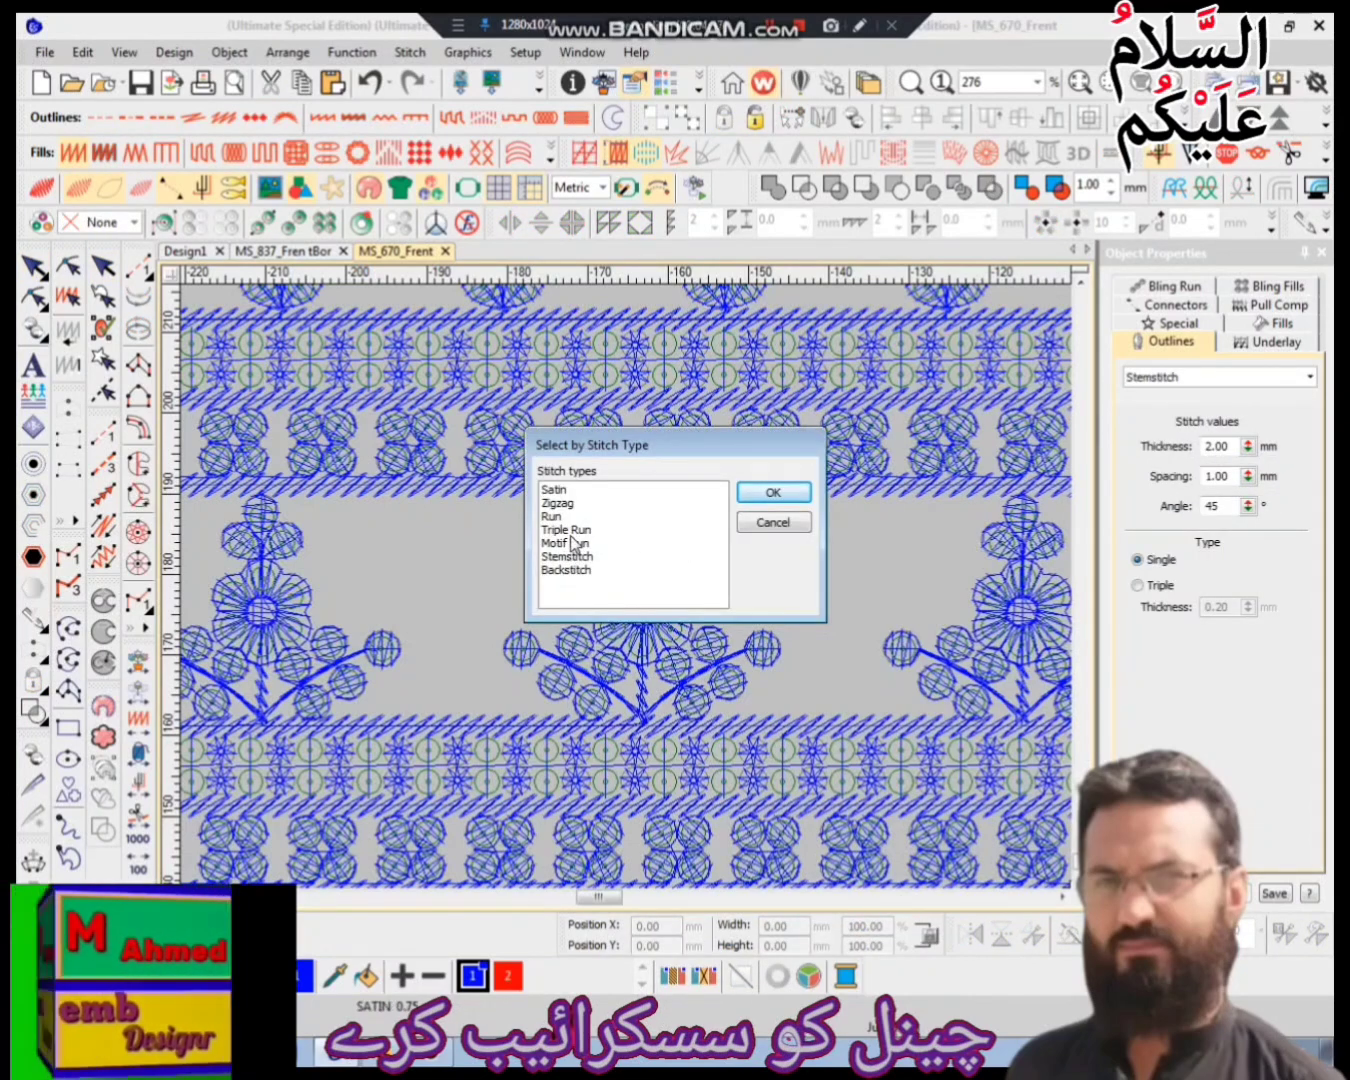
pyautogui.click(566, 529)
pyautogui.click(770, 491)
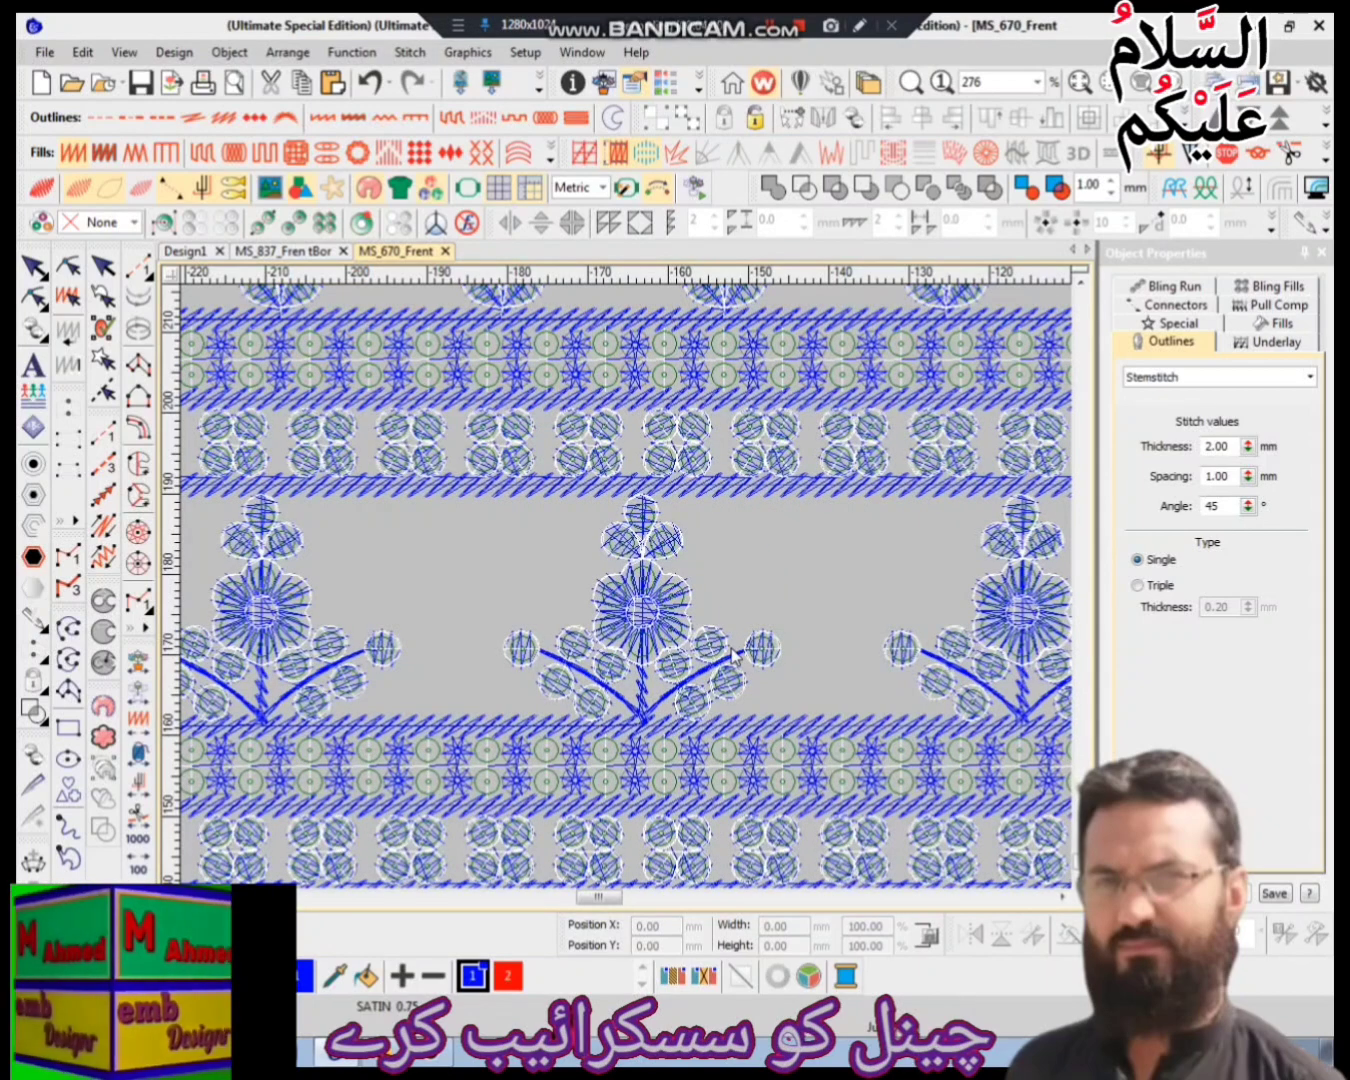
pyautogui.scroll(3, 736, 683)
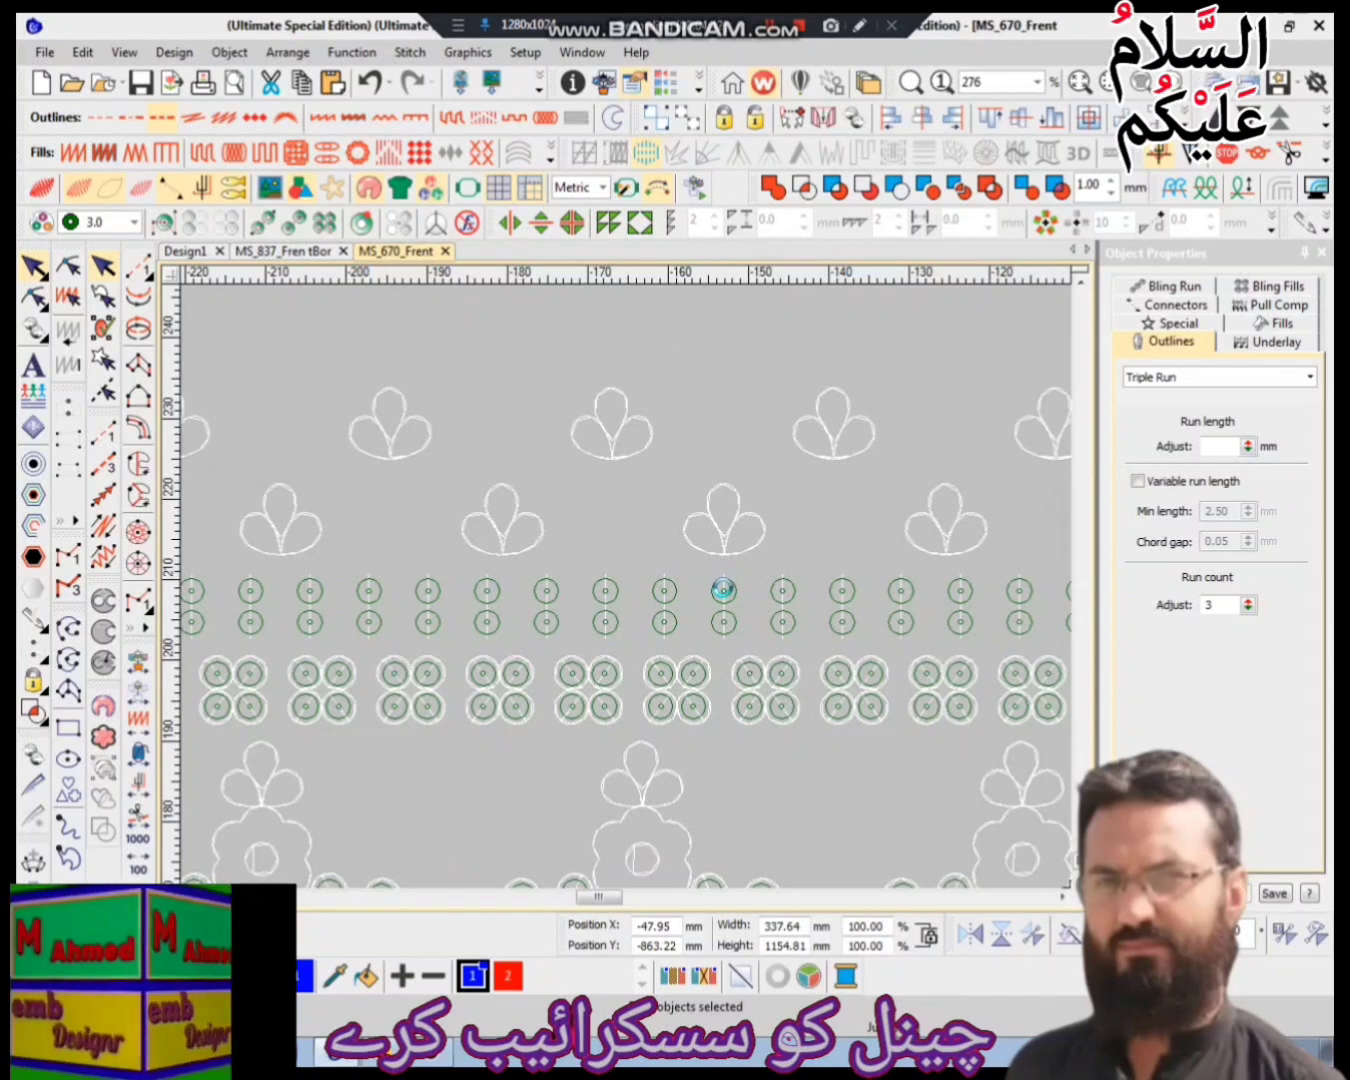
pyautogui.click(724, 590)
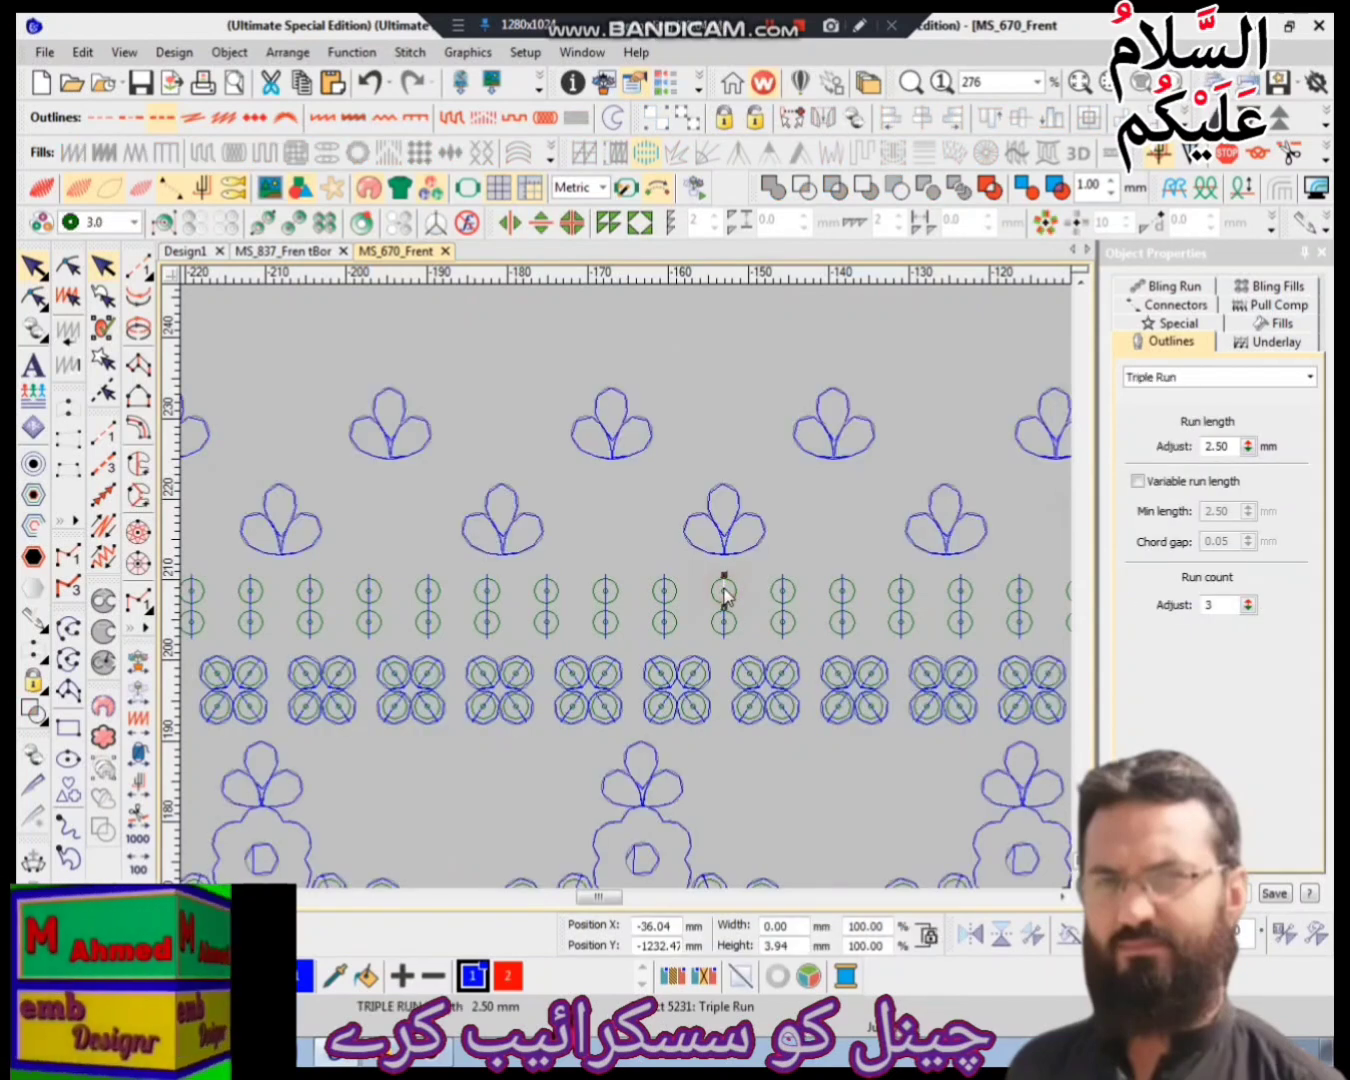
pyautogui.press('Escape')
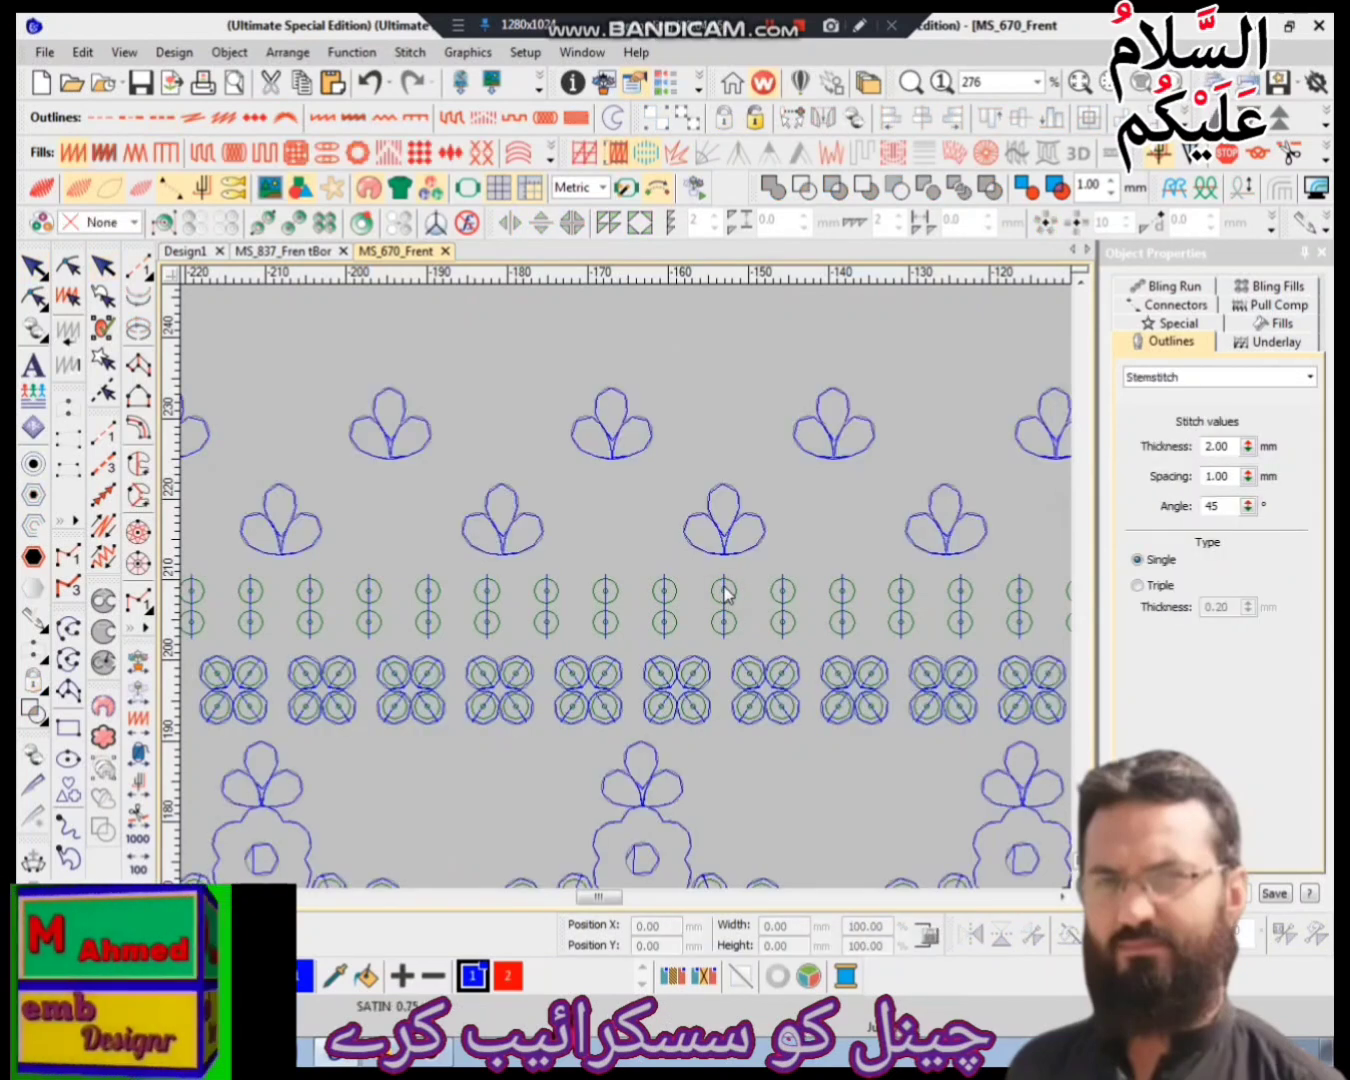
# - Reselect all triple run objects by stitch type, set their run length to 2.50 mm and clear the selection
pyautogui.hotkey('ctrl', 'shift', 's')
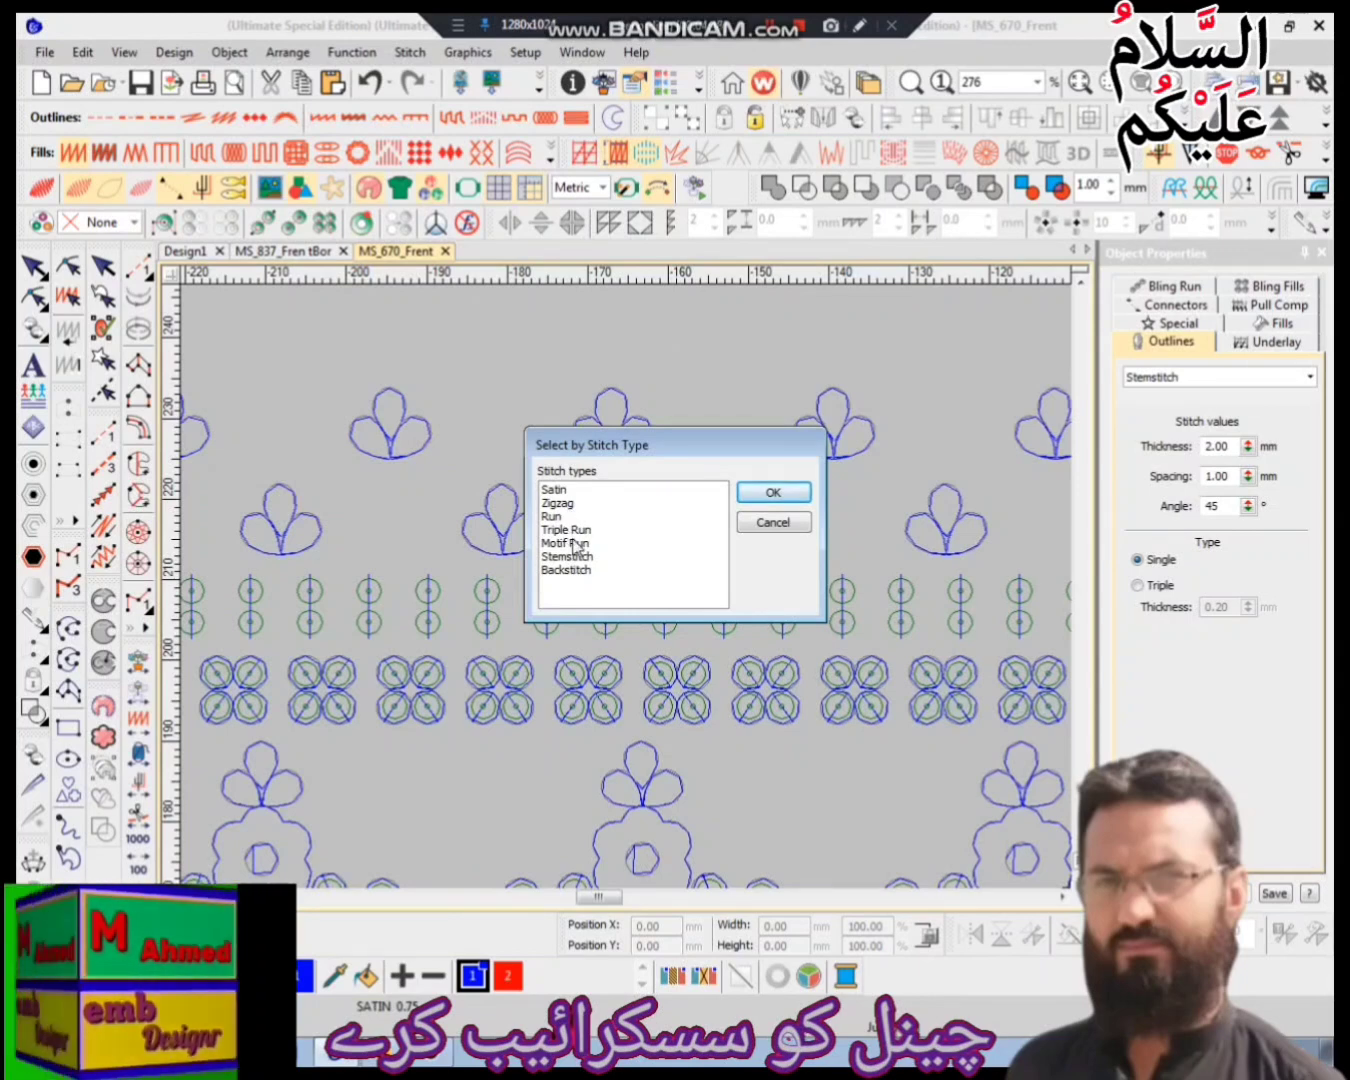
pyautogui.click(574, 530)
pyautogui.click(773, 492)
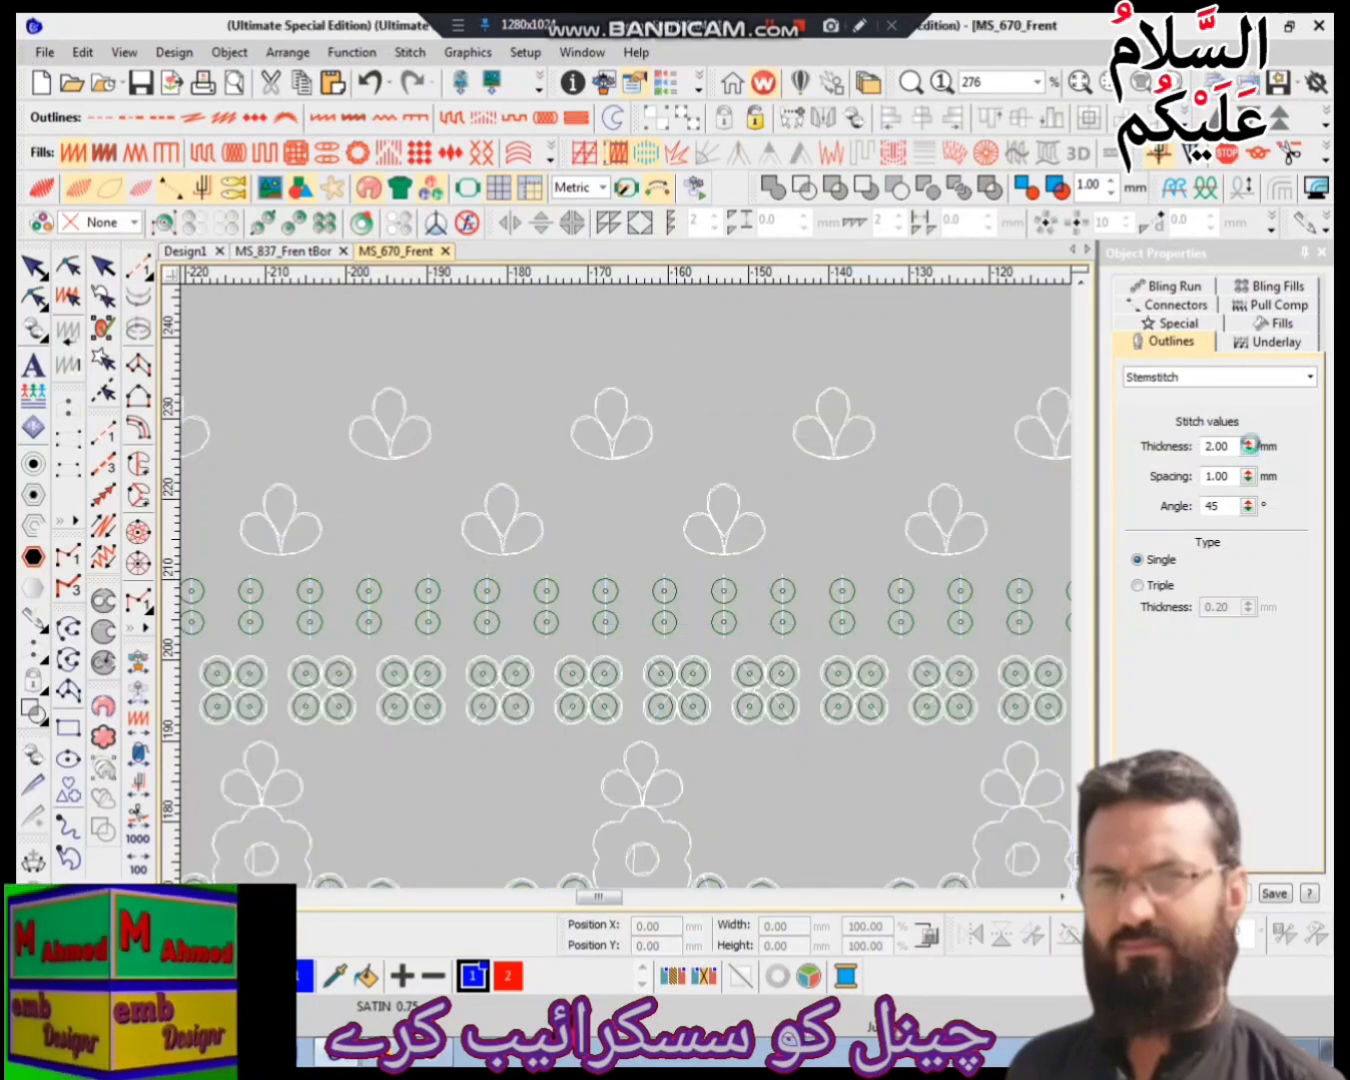
pyautogui.click(1223, 446)
pyautogui.write('2.50')
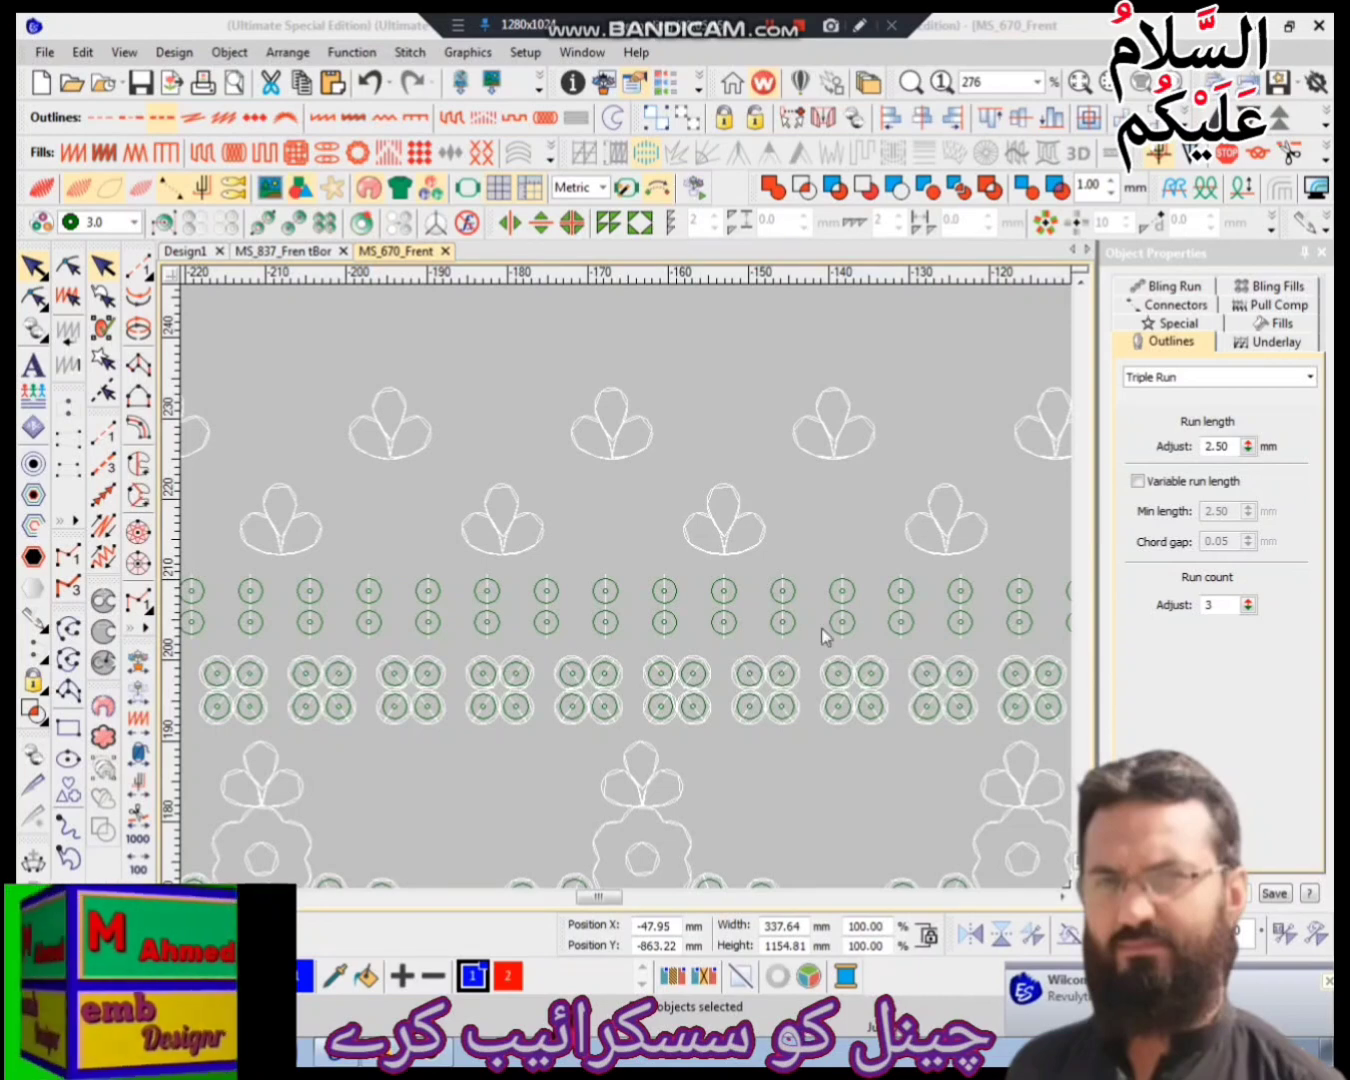
pyautogui.click(805, 530)
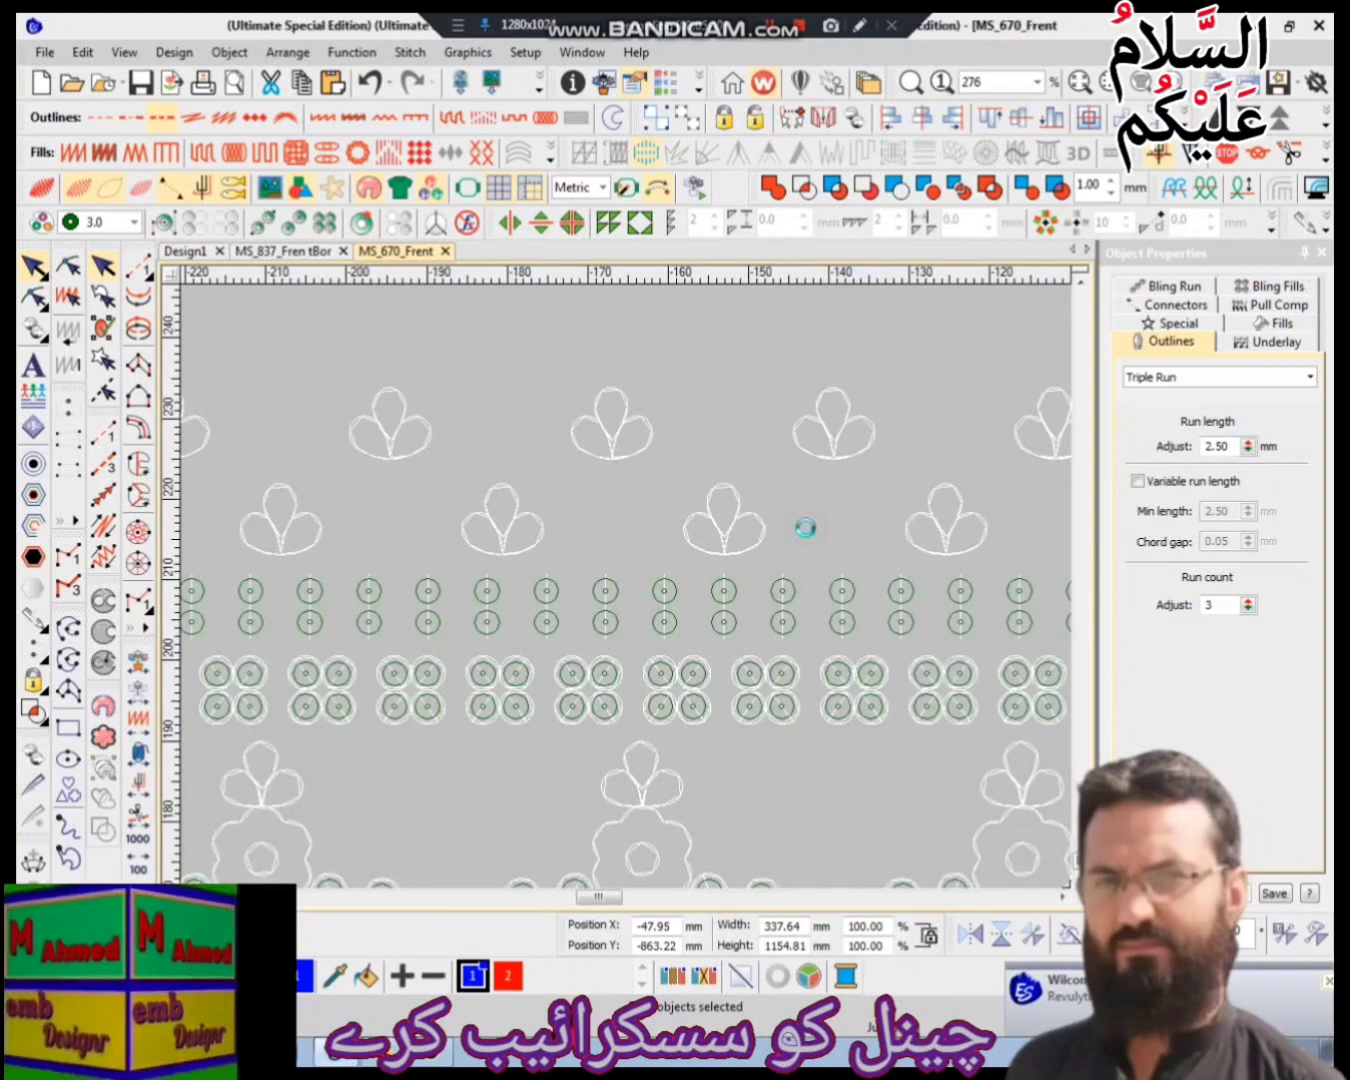
# - Show all objects again in realistic stitch view and examine the ornament inside the inner border's lower end
pyautogui.press('0')
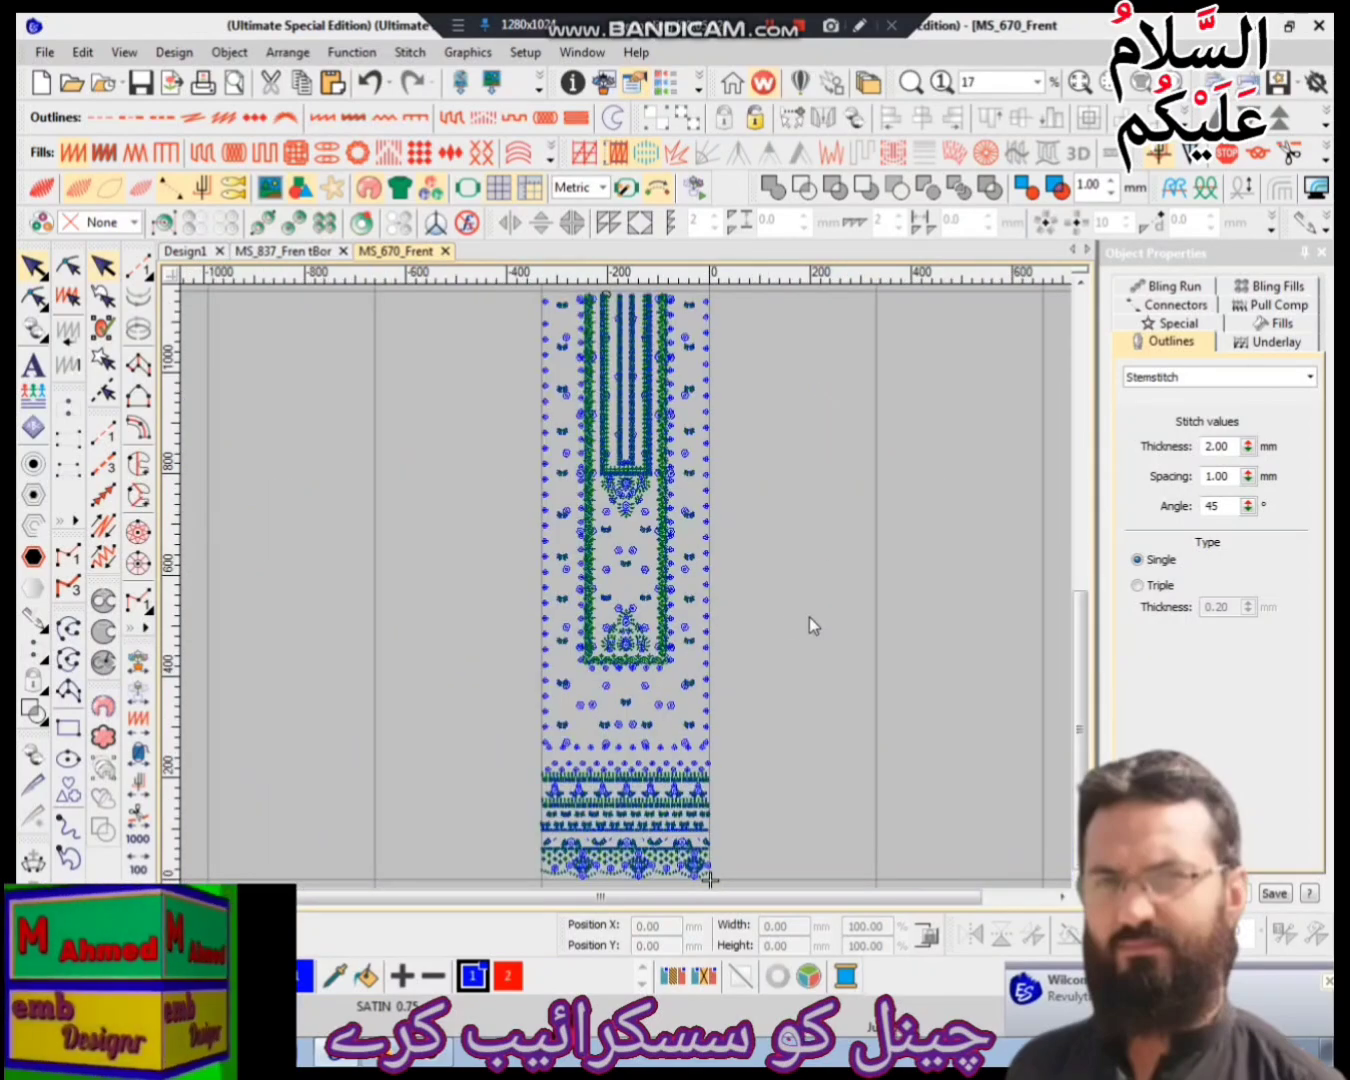
pyautogui.press('z')
pyautogui.press('z')
pyautogui.press('z')
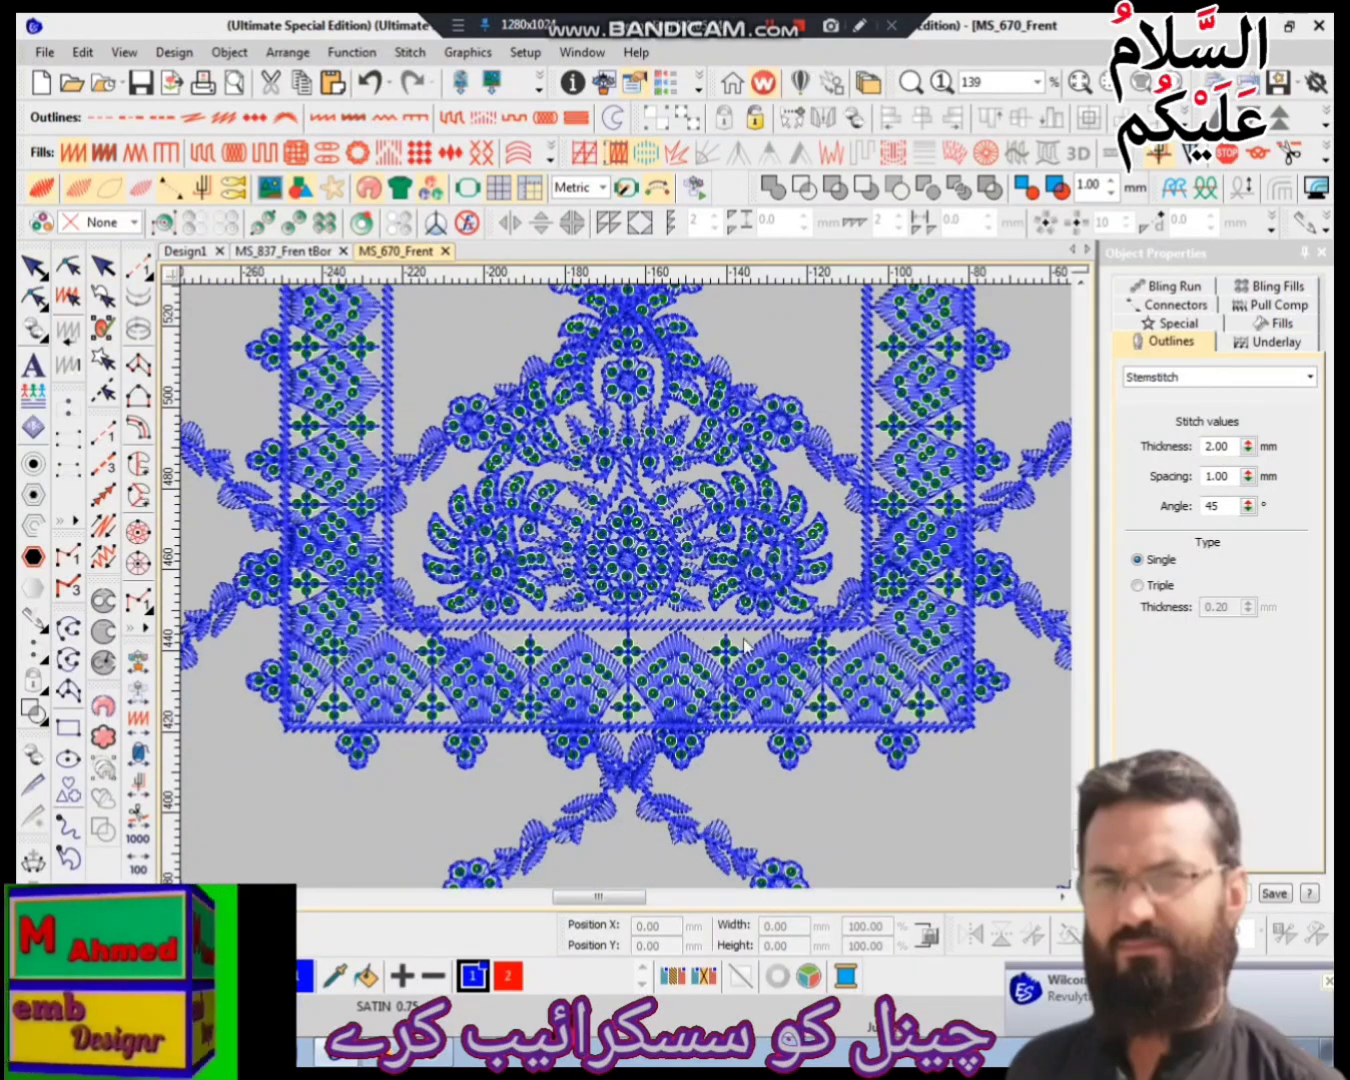
# - Examine the stitch spacing of the flowers and leaf vines crossing below the inner border's lower end
pyautogui.press('z')
pyautogui.press('z')
pyautogui.press('z')
pyautogui.scroll(-1, 733, 636)
pyautogui.hotkey('shift', 'z')
pyautogui.hotkey('shift', 'z')
pyautogui.scroll(-2, 683, 680)
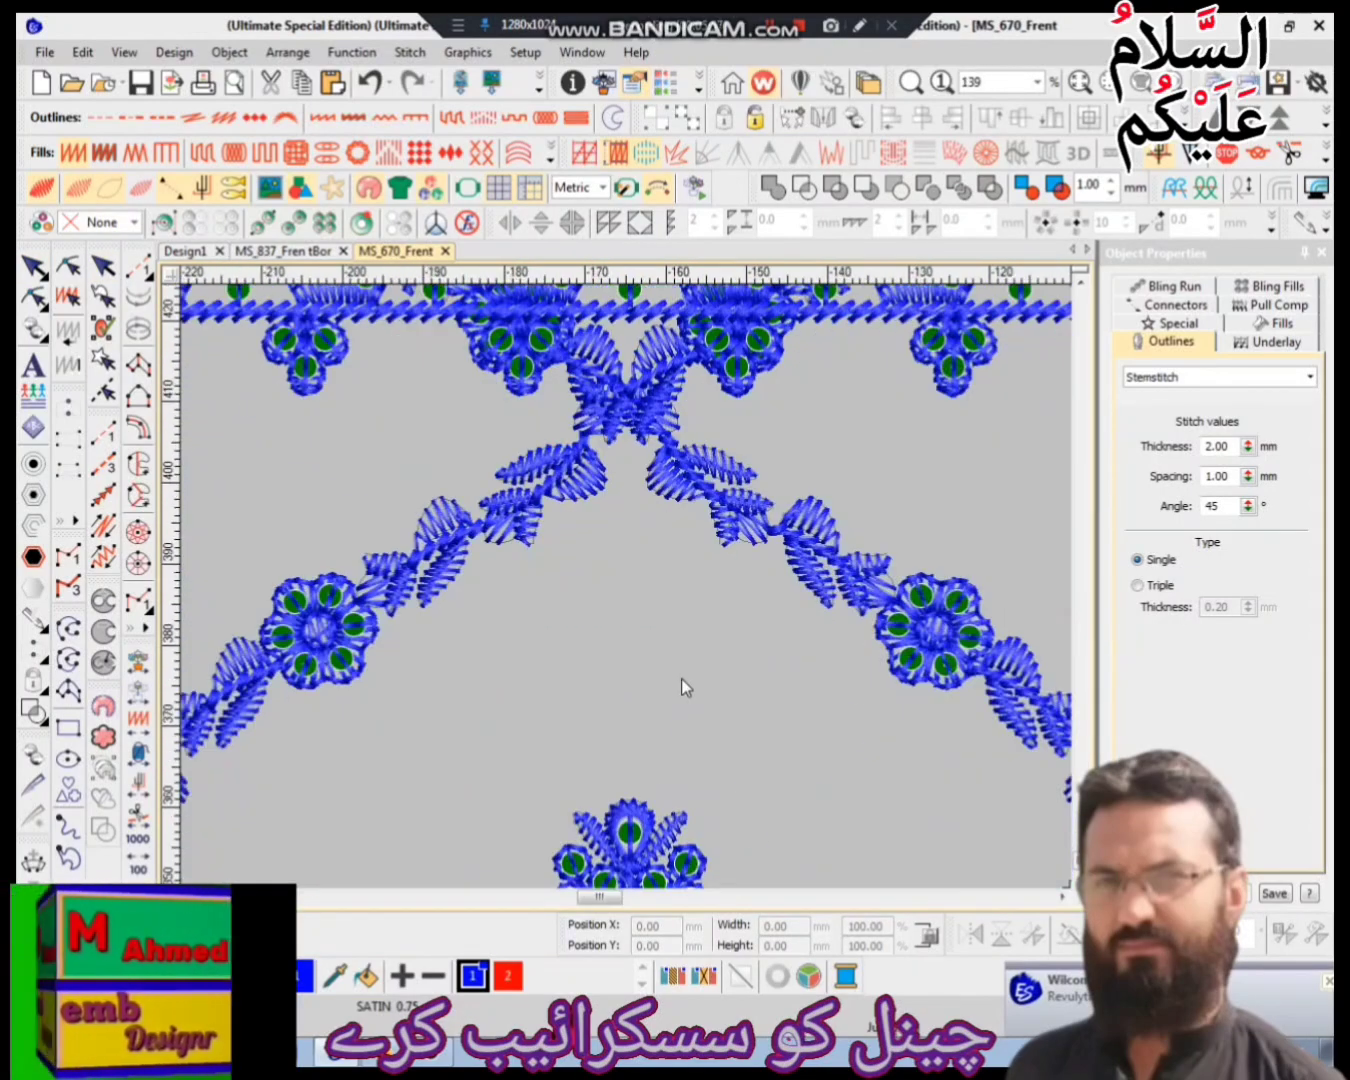
pyautogui.scroll(4, 682, 687)
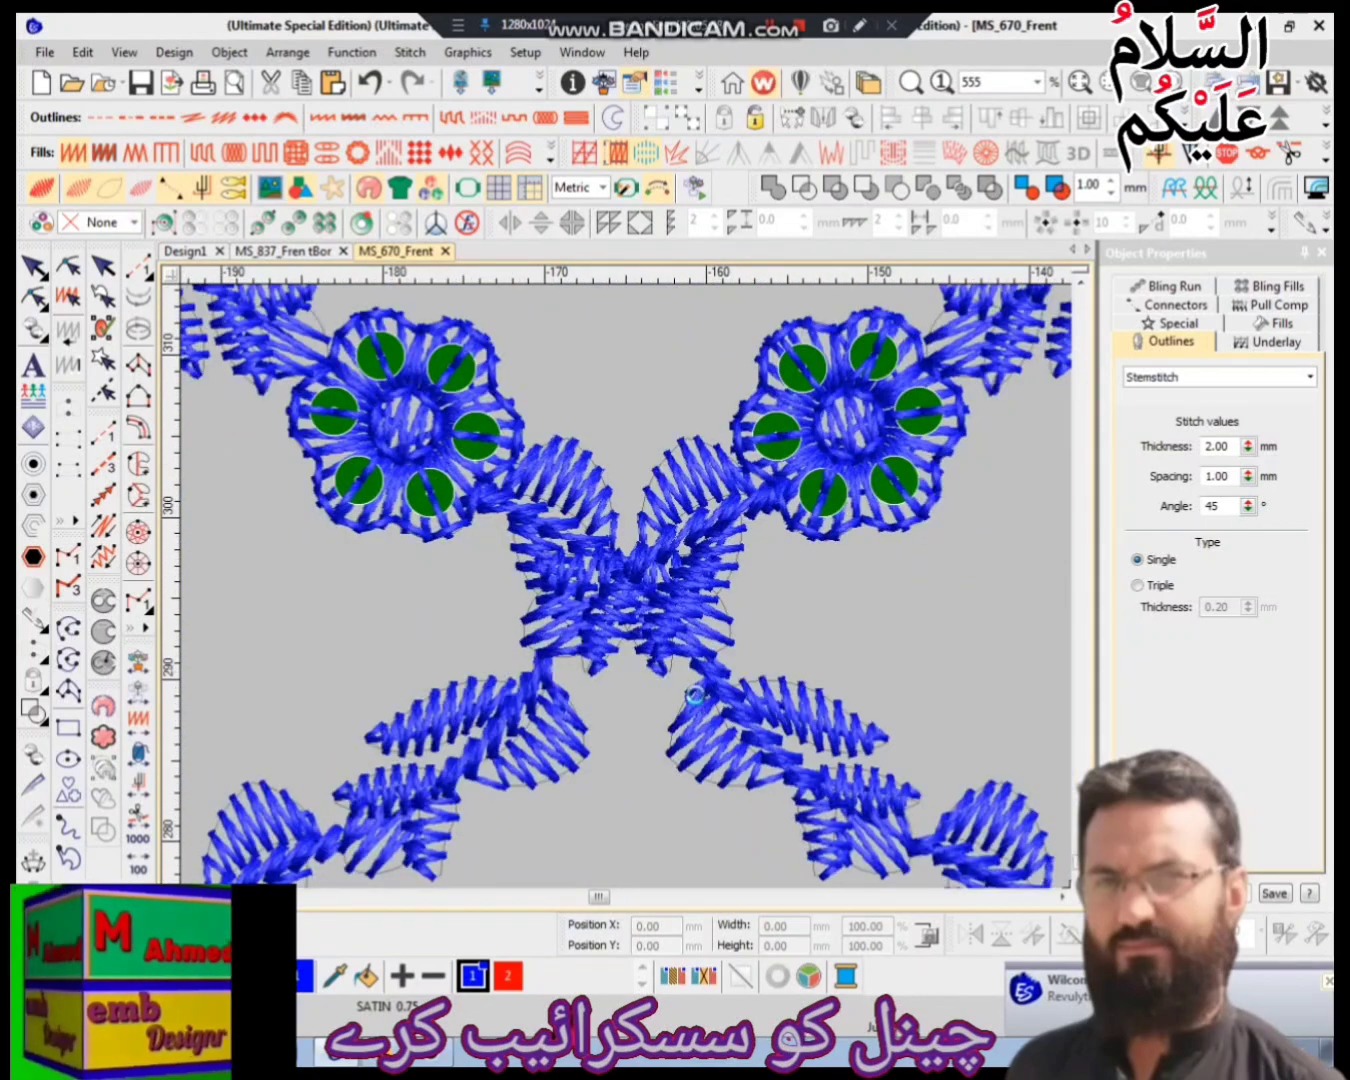
# - Select the run objects by stitch type, isolate them to check the run length of two lines, and return to the full design
pyautogui.scroll(-6, 694, 694)
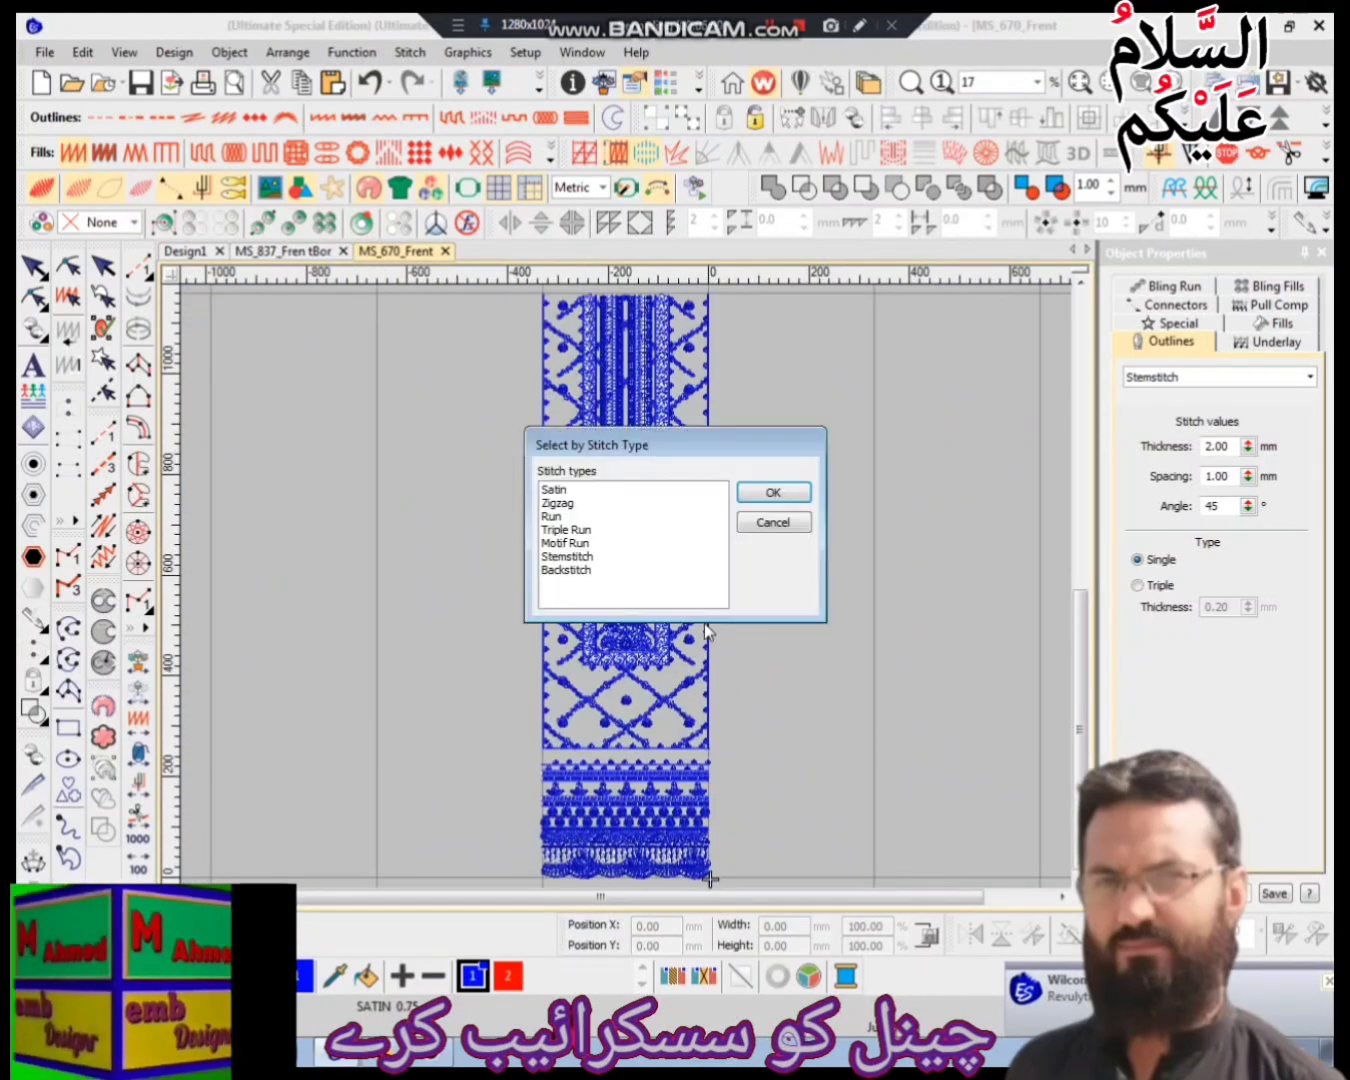
pyautogui.click(563, 517)
pyautogui.click(776, 495)
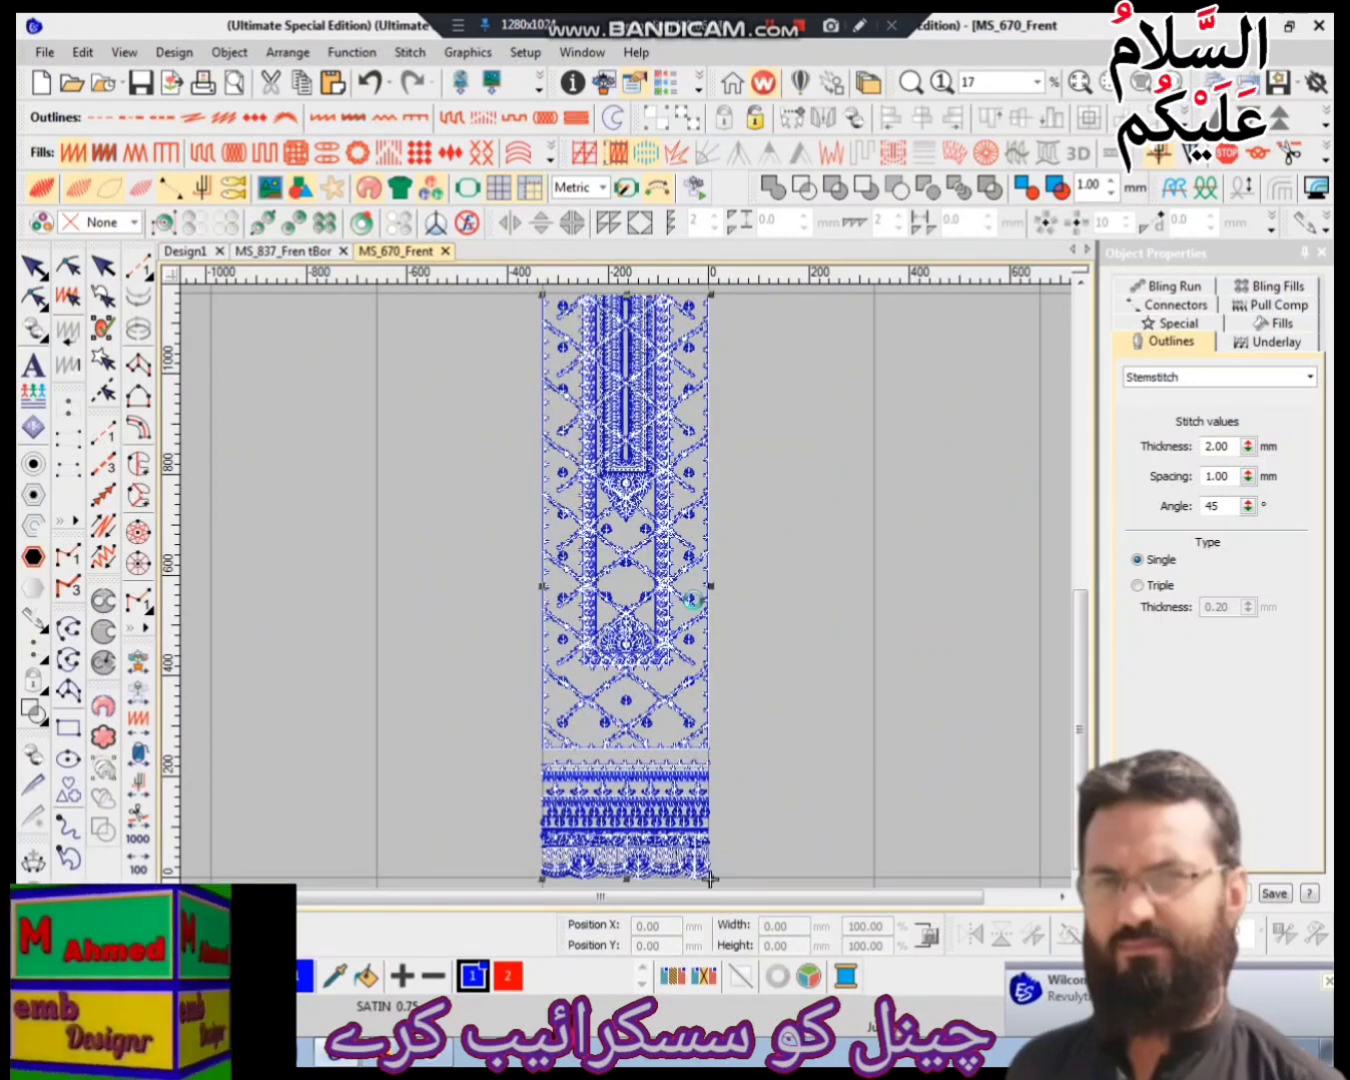
pyautogui.scroll(6, 694, 600)
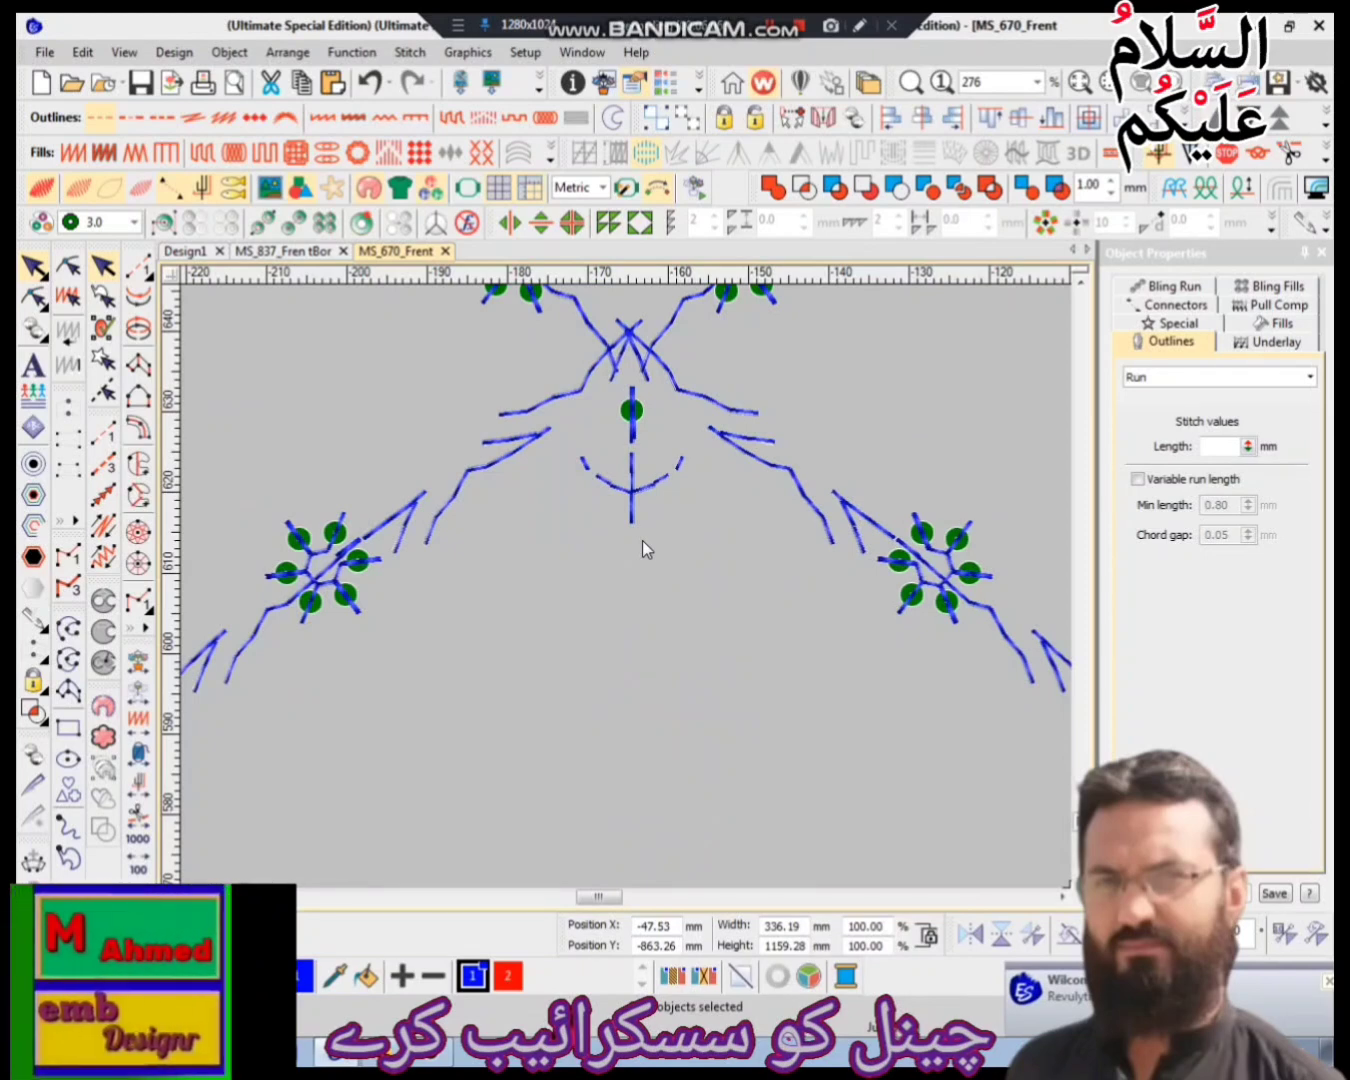
pyautogui.click(662, 483)
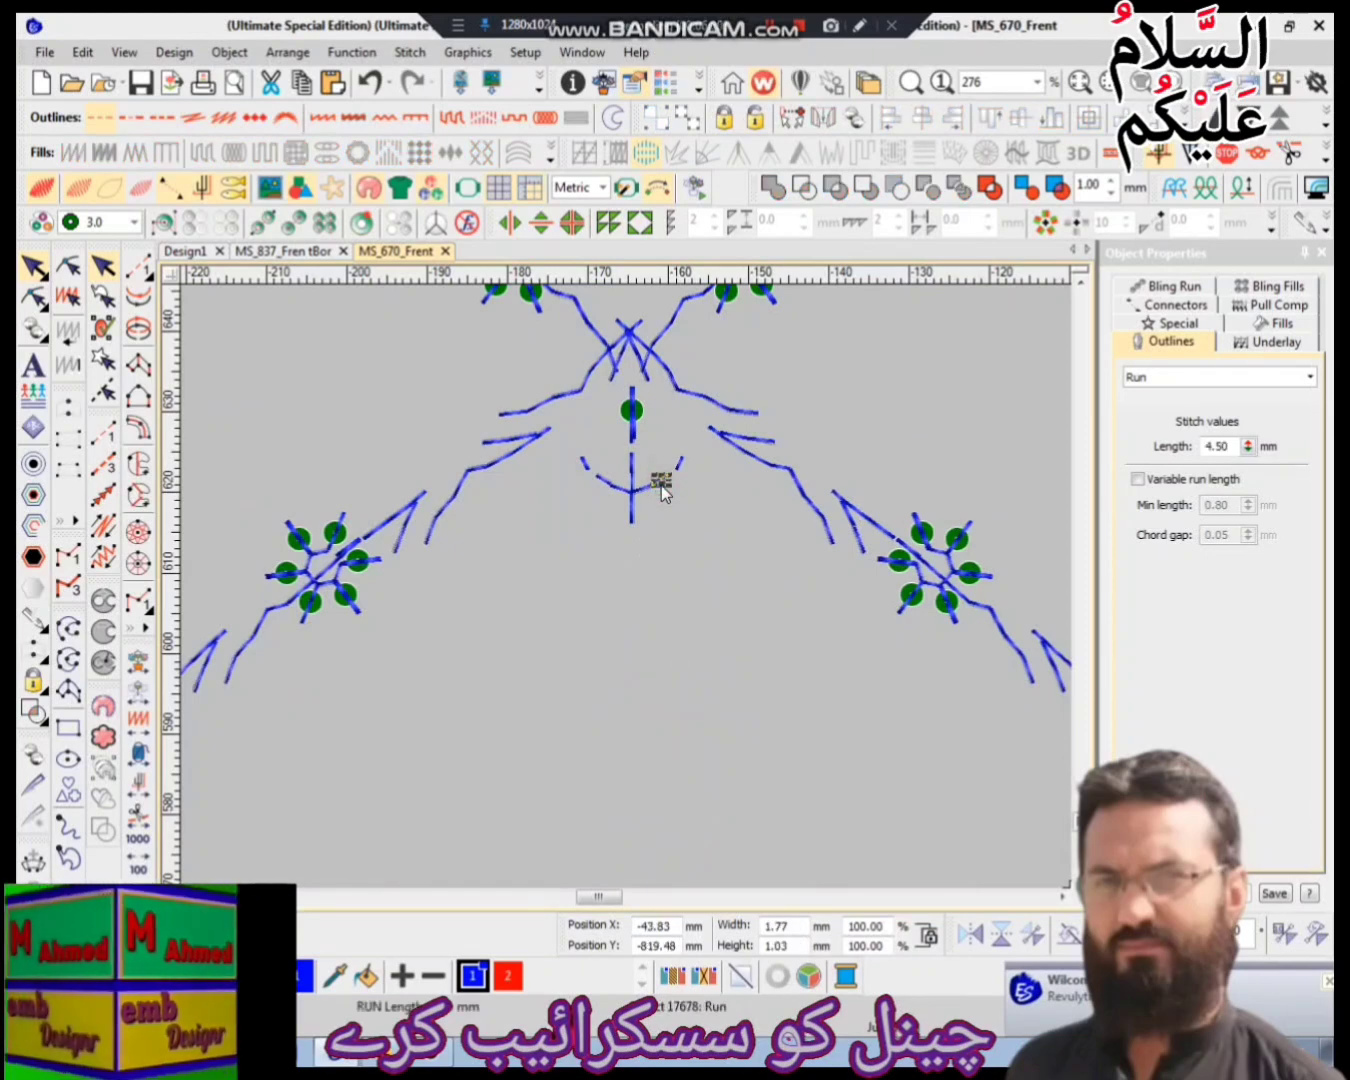
pyautogui.click(807, 500)
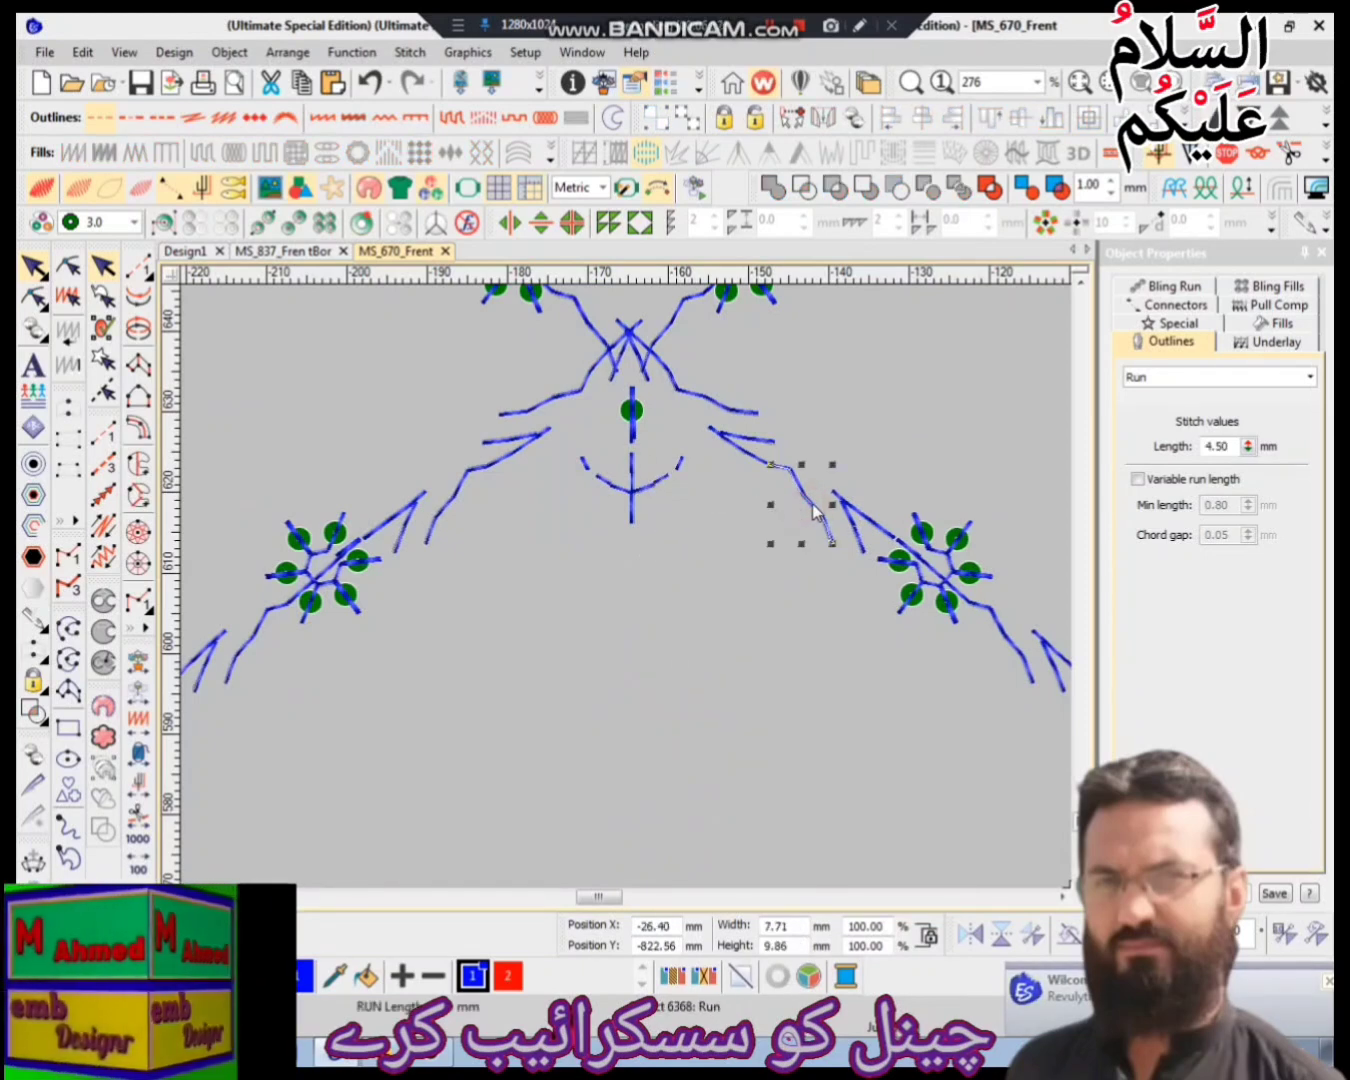
pyautogui.press('Escape')
pyautogui.scroll(-6, 816, 511)
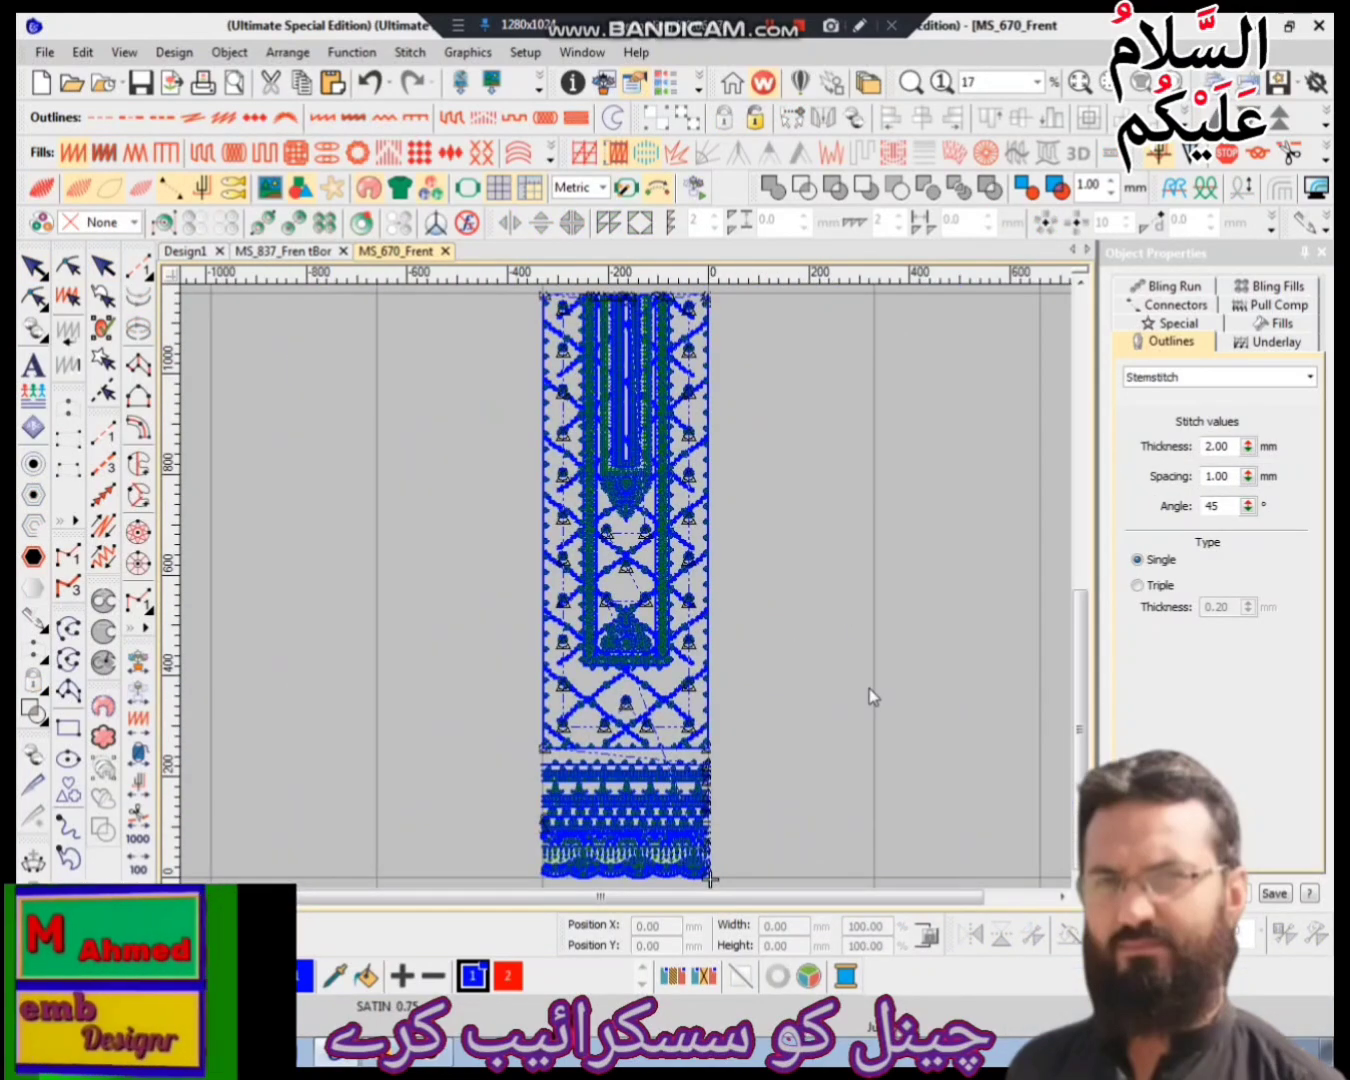
# - Set small stitch removal to Always with a minimum stitch length of 1.4 mm
pyautogui.hotkey('alt', 'f')
pyautogui.press('a')
pyautogui.press('Escape')
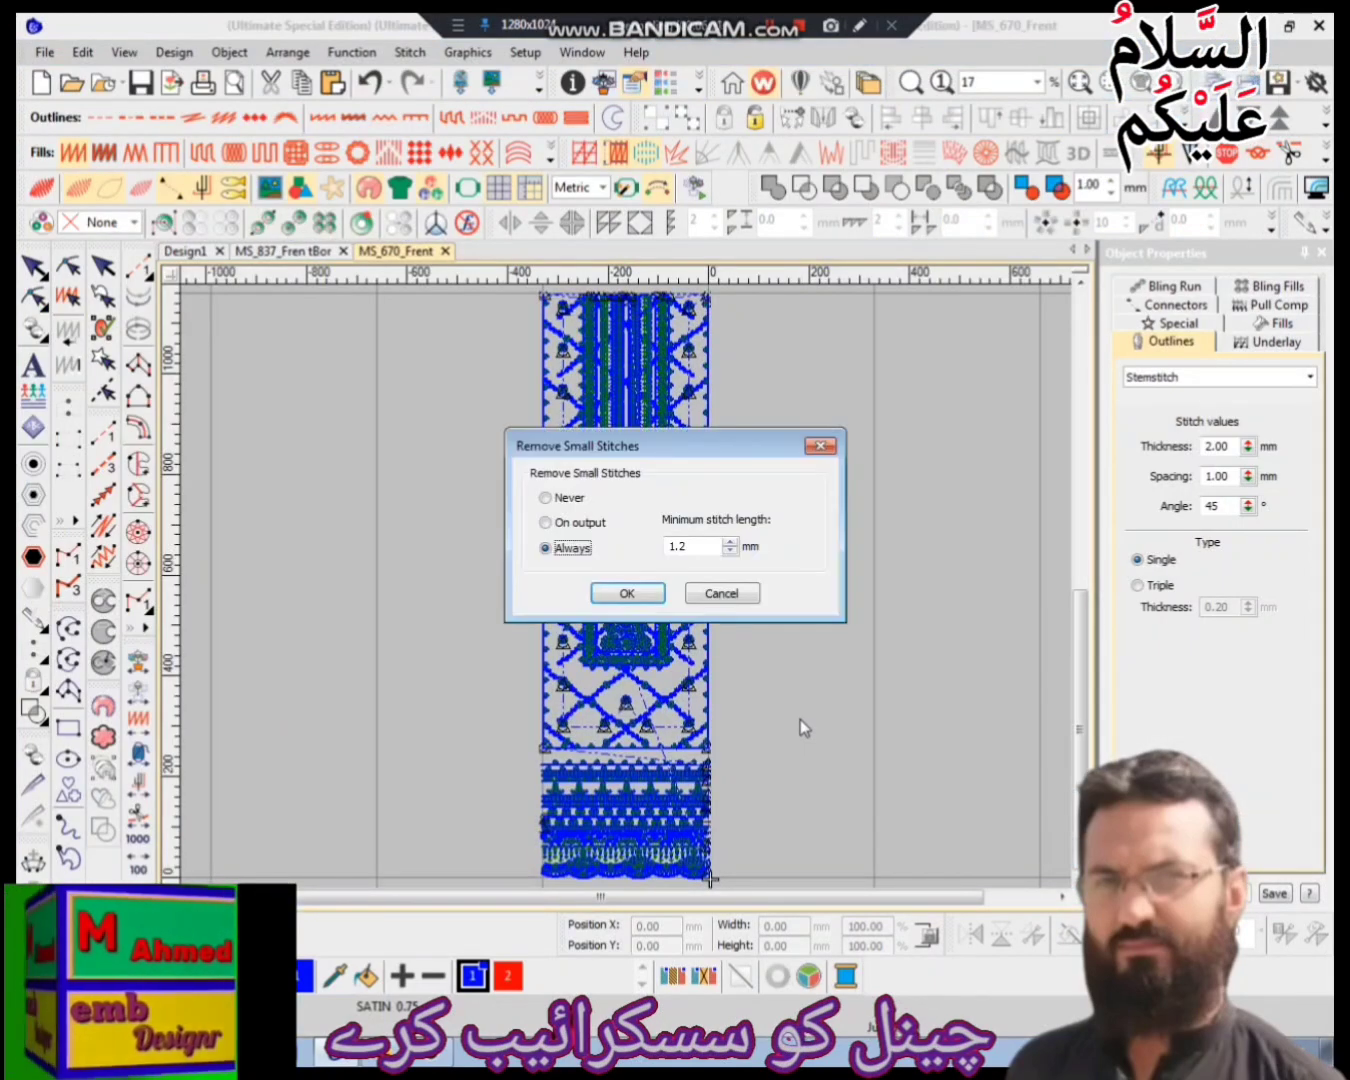
pyautogui.click(633, 594)
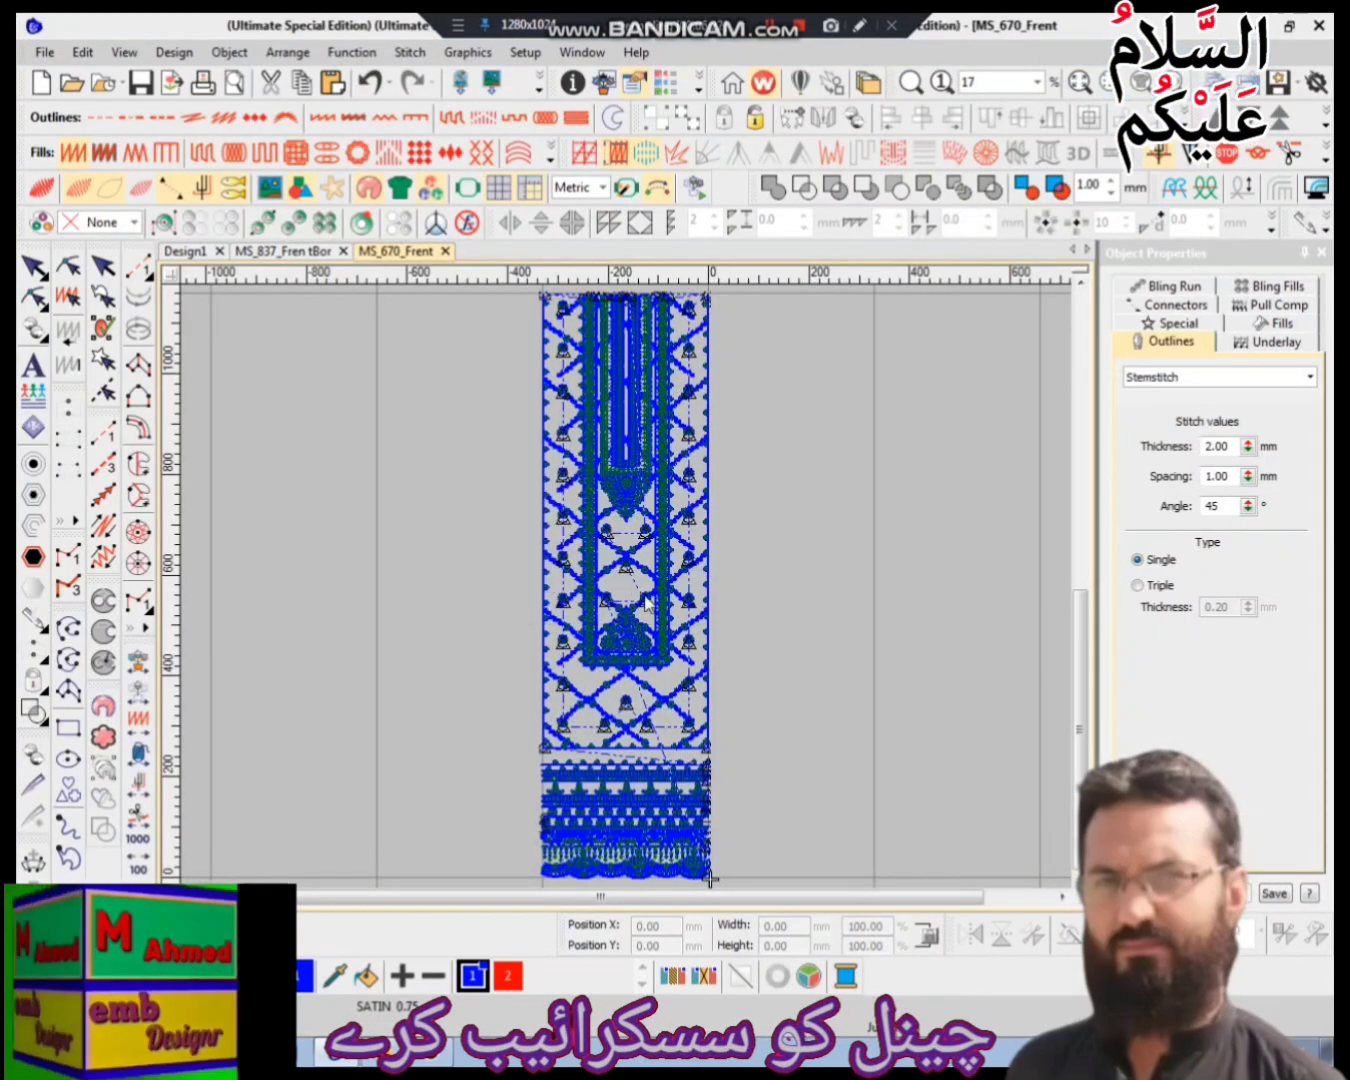
pyautogui.click(870, 701)
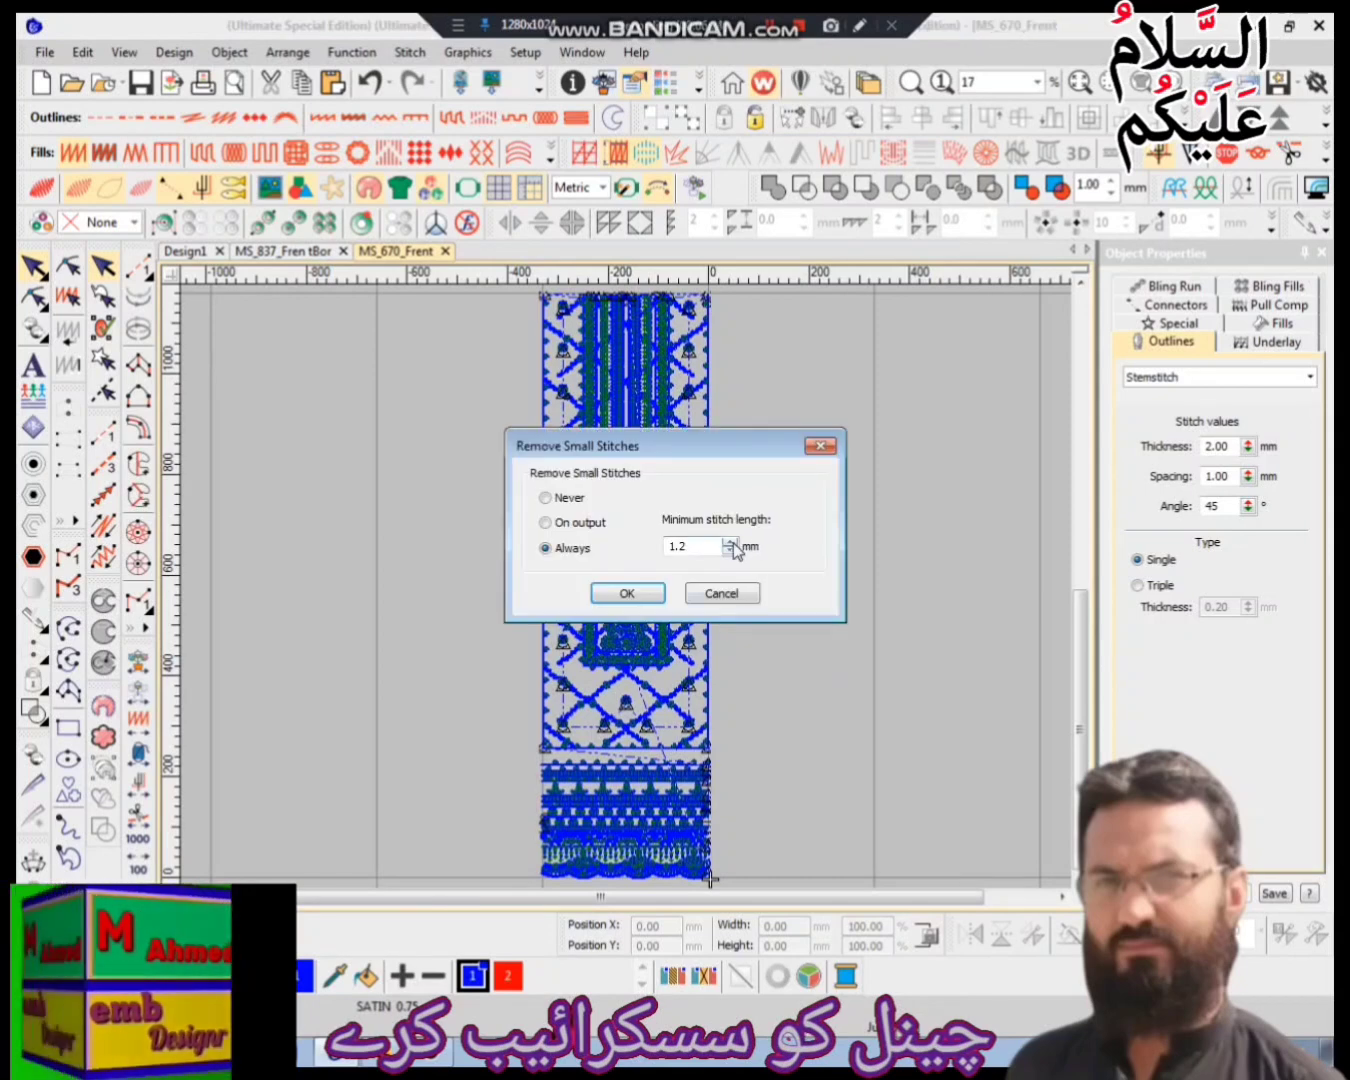
pyautogui.click(730, 542)
pyautogui.click(730, 541)
pyautogui.click(626, 593)
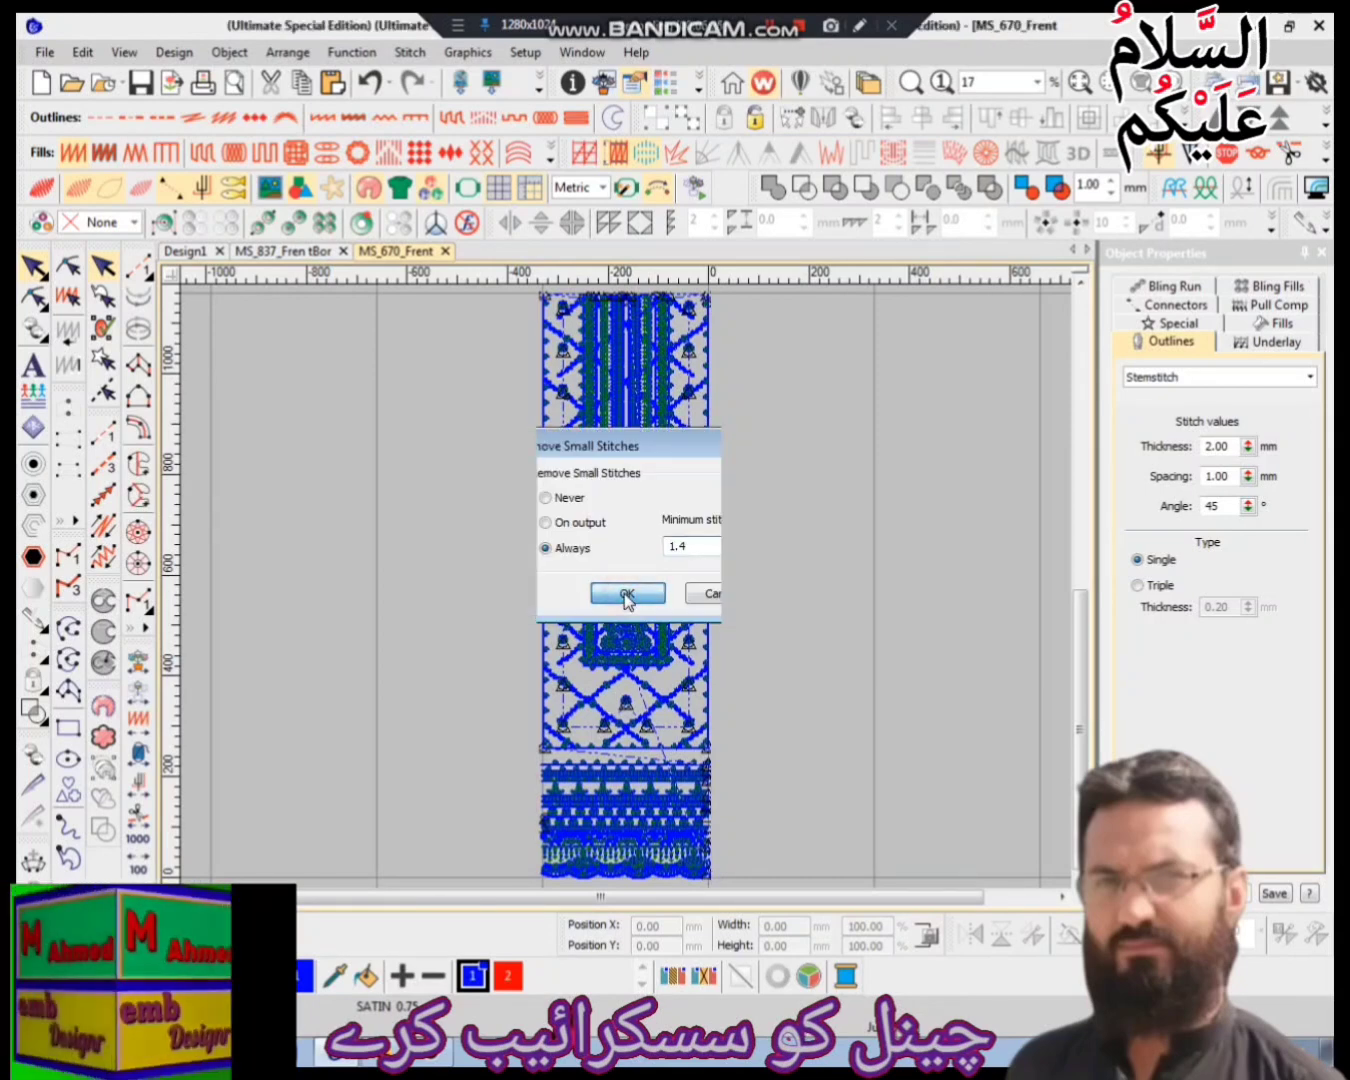